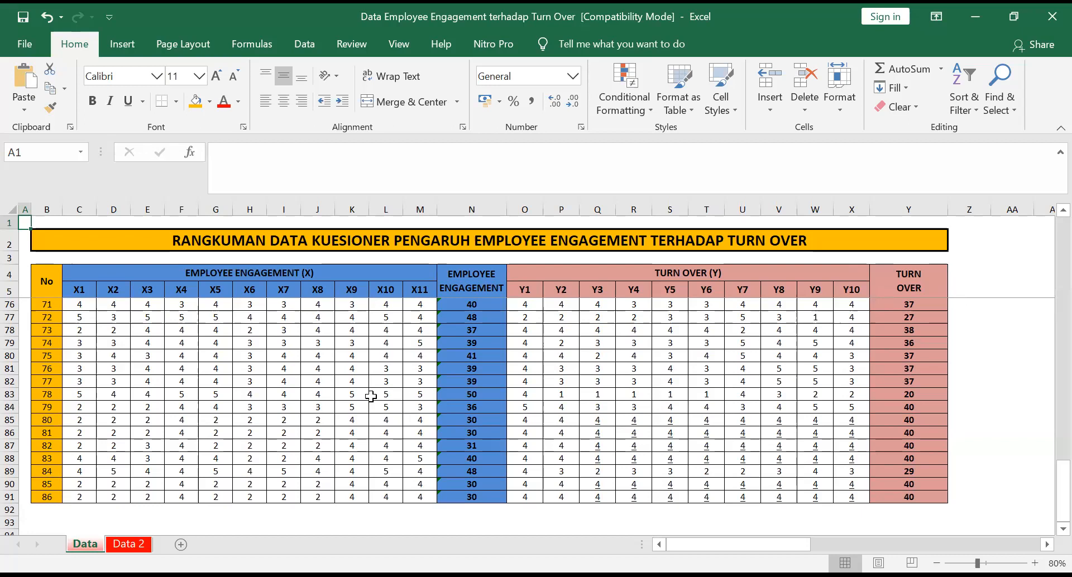
- Examine the questionnaire table: the X1–X11 and Y1–Y10 item columns, the Employee Engagement and Turn Over totals, and all respondent rows
scroll(352, 380, "up", 8)
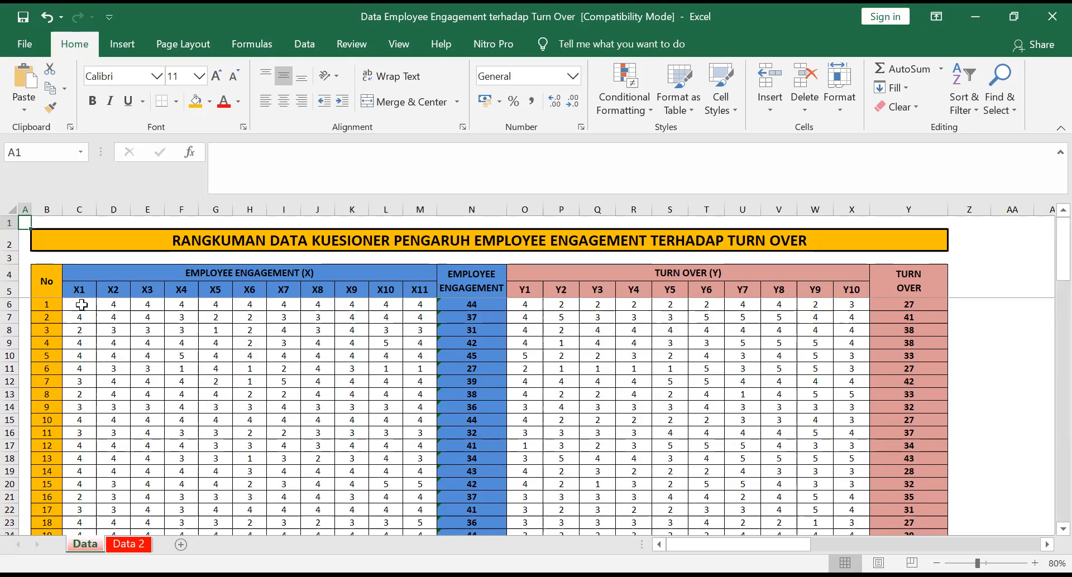
left_click(245, 273)
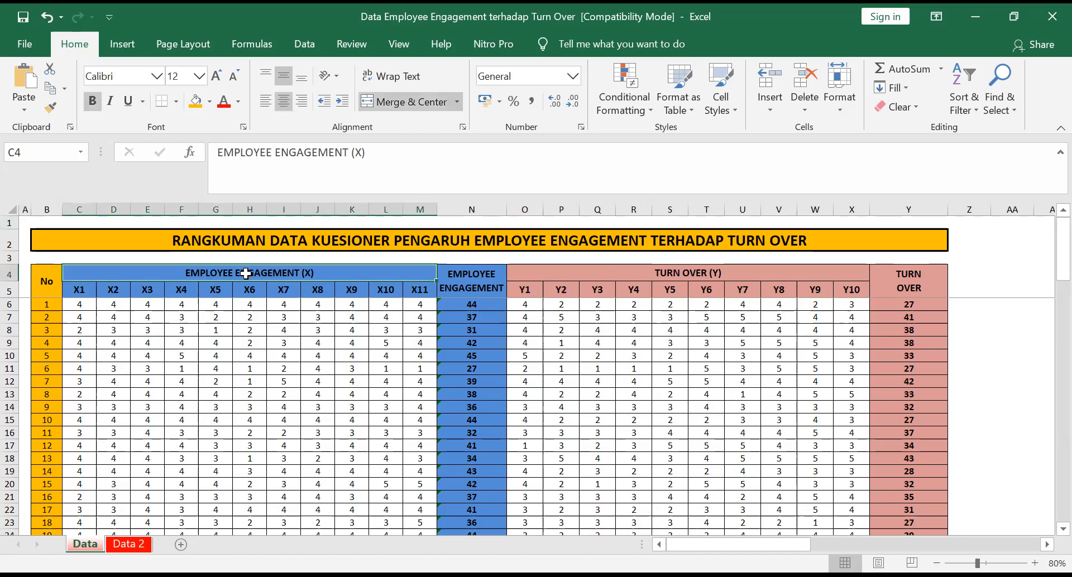
left_click_drag(78, 291, 418, 294)
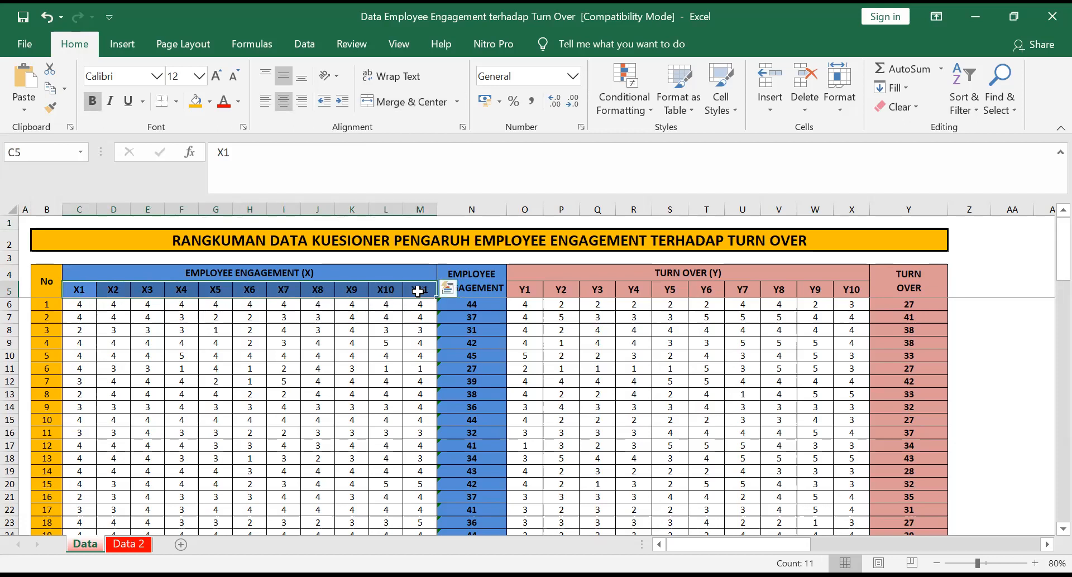
left_click(473, 279)
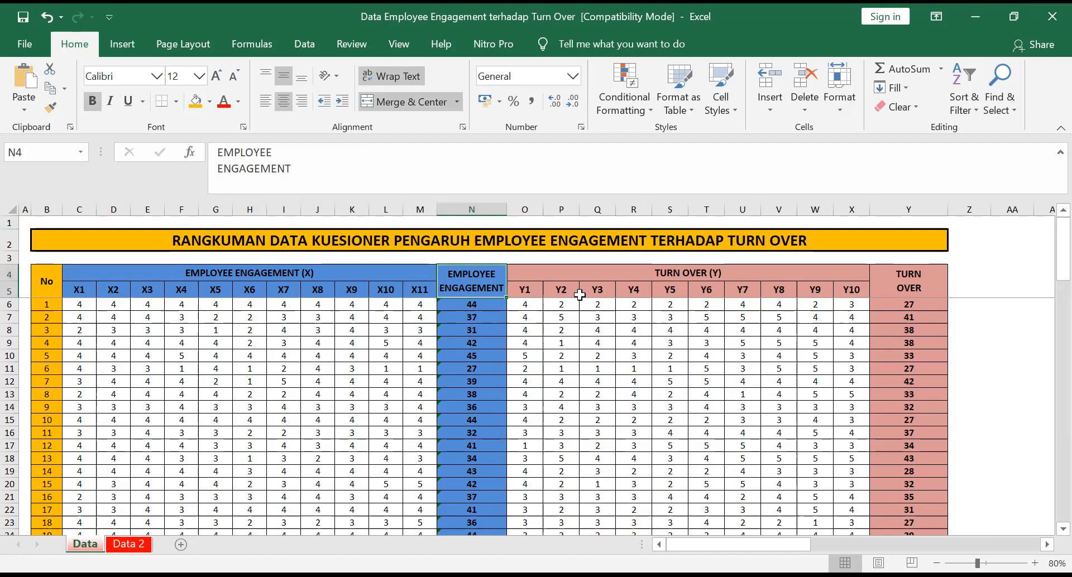
left_click(630, 273)
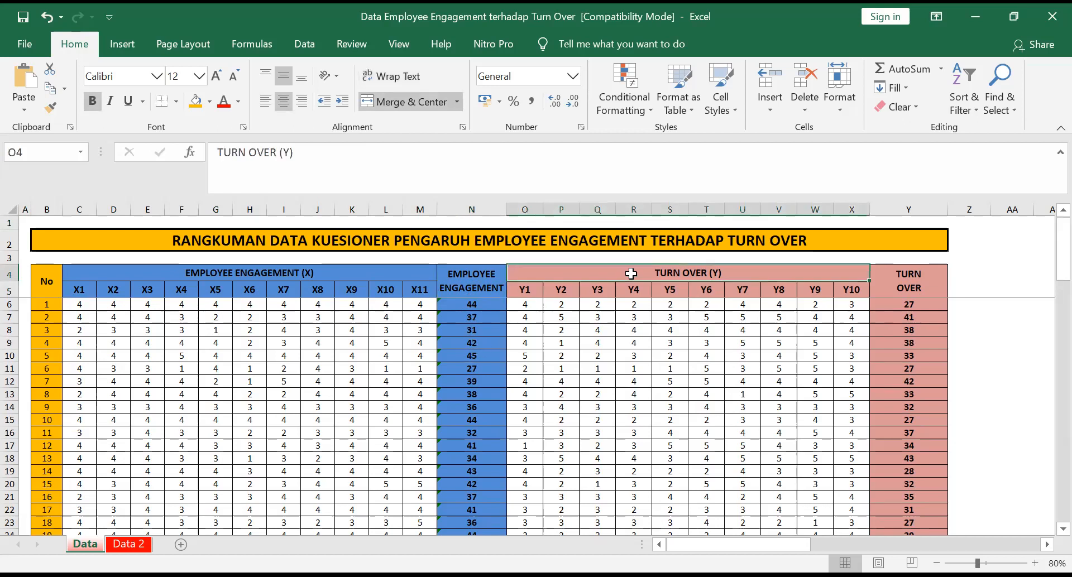
left_click_drag(526, 290, 688, 290)
left_click_drag(539, 291, 851, 295)
left_click(915, 285)
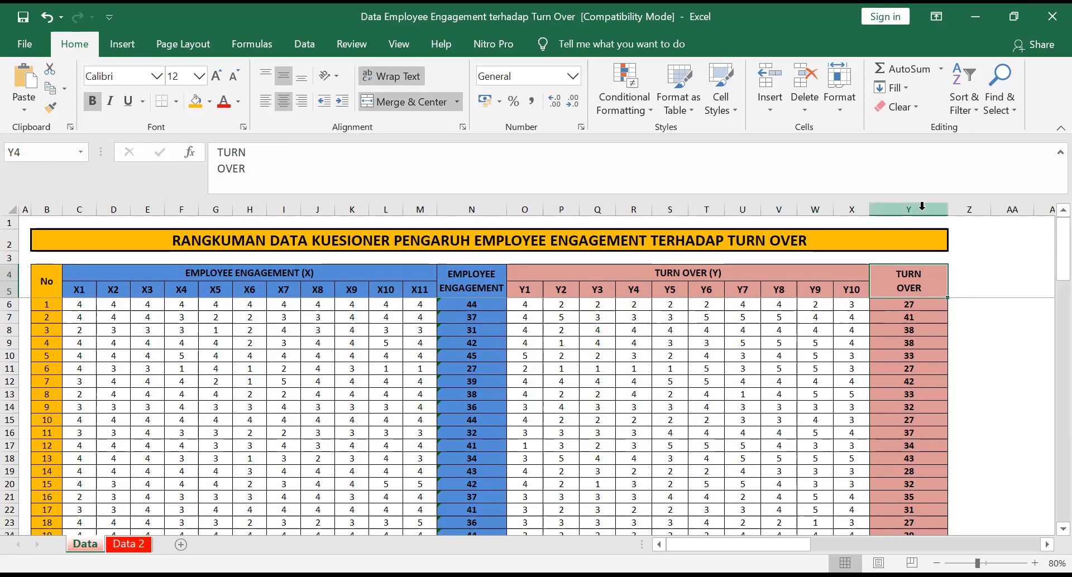
scroll(96, 420, "down", 4)
scroll(96, 420, "down", 15)
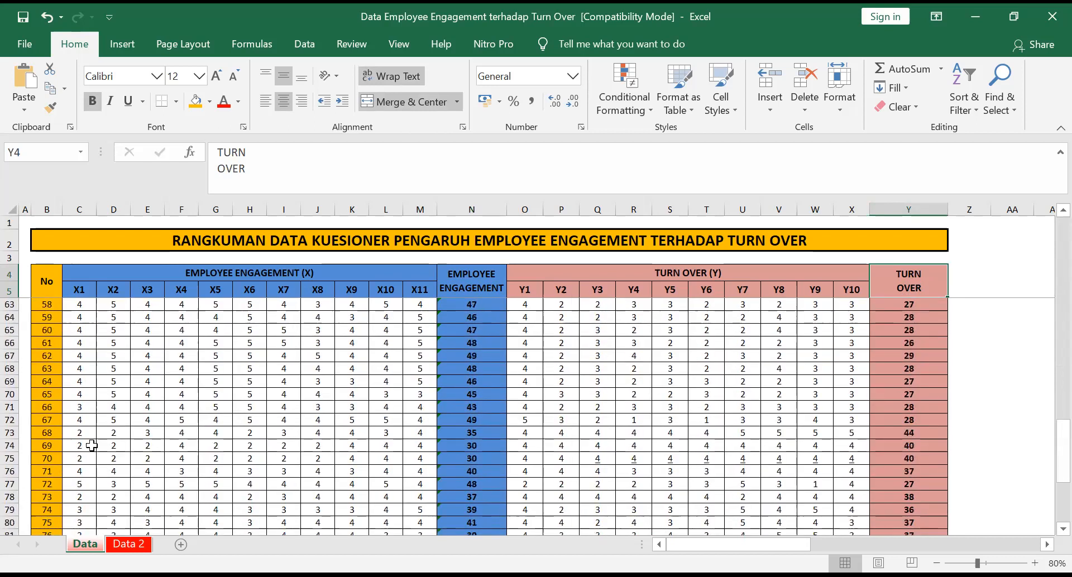
scroll(92, 445, "down", 4)
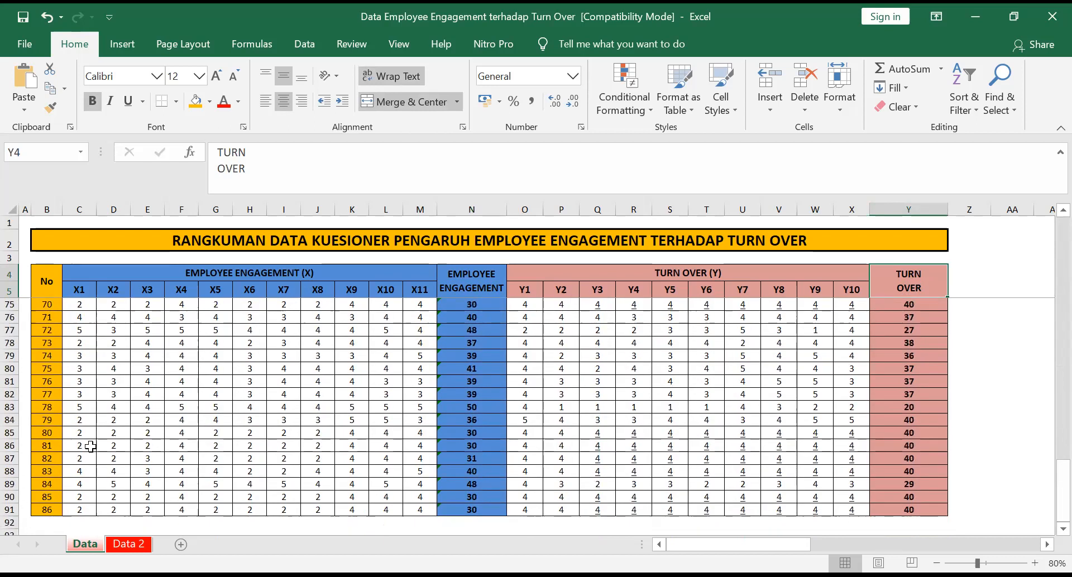
scroll(90, 447, "up", 20)
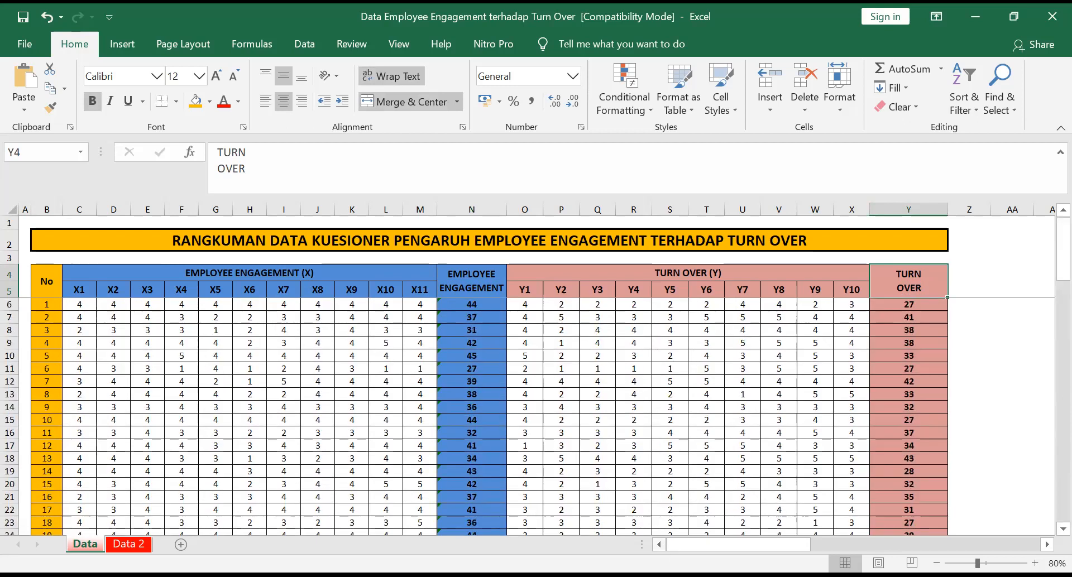
- Copy all respondent answers and totals from X1 through Turn Over, range C6:Y91 on the Data sheet, without the headers
key("alt+Tab")
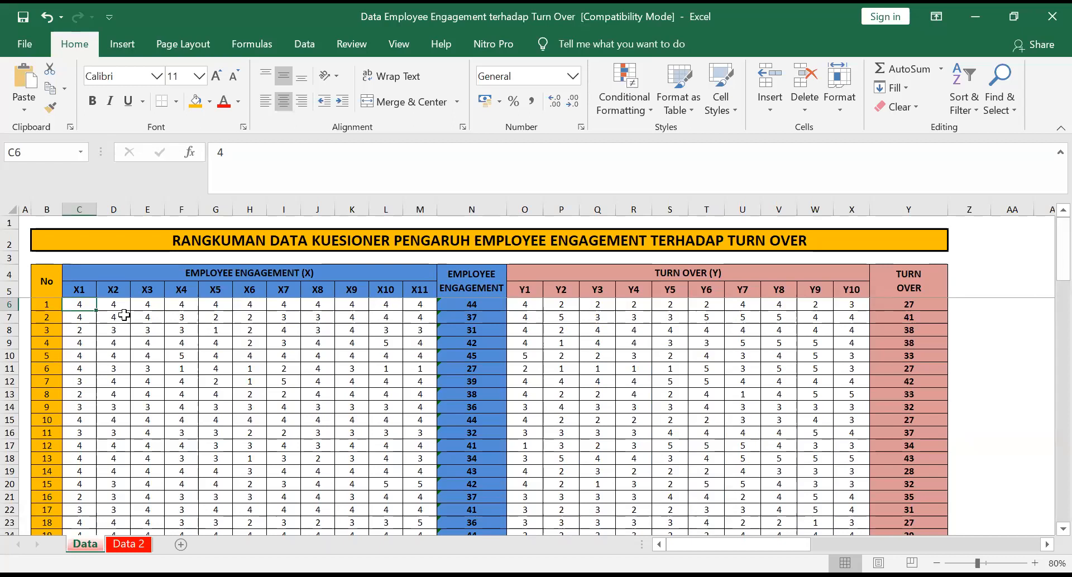
key("shift+Right")
key("shift+Right")
key("shift+Right")
key("shift+Right")
key("shift+Right")
key("shift+Right")
key("shift+Right")
key("shift+Right")
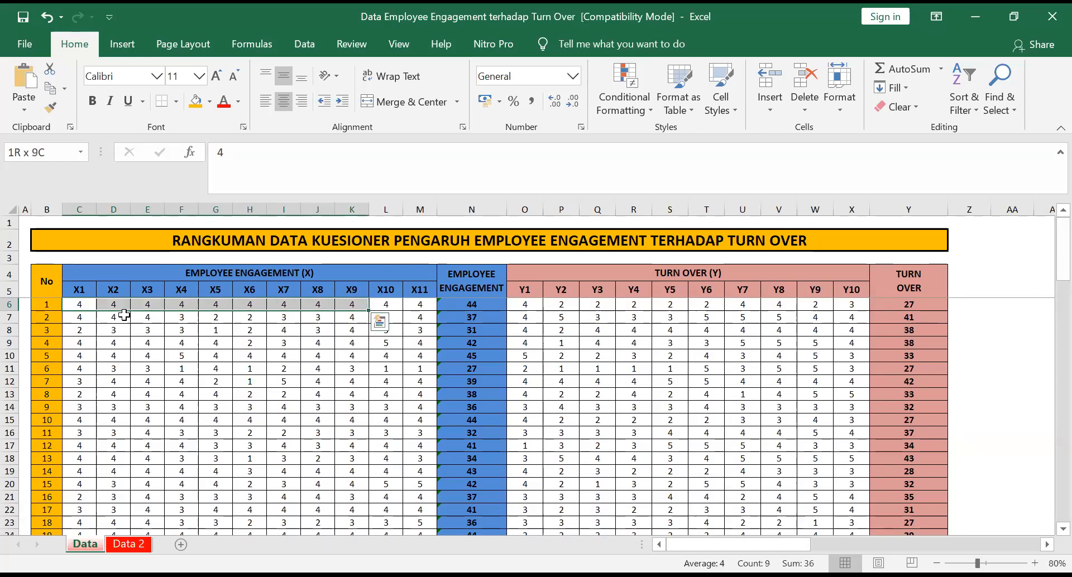
key("shift+Right")
key("shift+Right")
key("shift+Right")
key("shift+Right")
key("shift+Right")
key("shift+Right")
key("shift+Right")
key("shift+Right")
key("shift+Right")
key("shift+Right")
key("shift+Right")
key("shift+Right")
key("shift+Right")
key("shift+Right")
key("shift+Down")
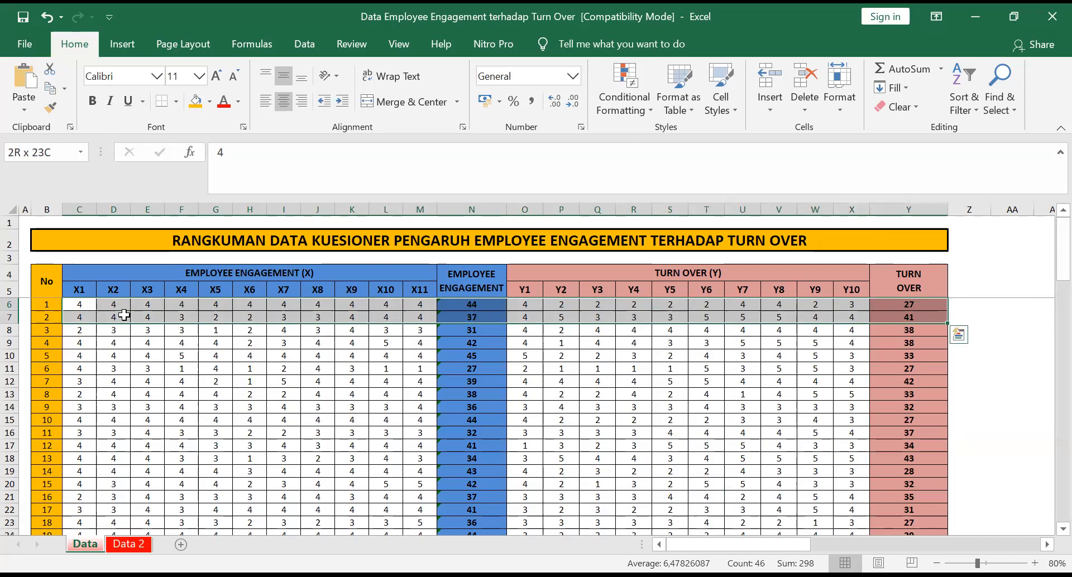
key("shift+Down")
key("shift+Down")
key("shift+Down")
key("shift+Down")
key("shift+Down")
key("shift+Down")
key("shift+Down")
key("shift+Down")
key("shift+Down")
key("shift+Down")
key("shift+Down")
key("shift+Down")
key("shift+Down")
key("shift+Down")
key("shift+Down")
key("shift+Down")
key("shift+Down")
key("shift+Down")
key("shift+Down")
key("shift+Down")
key("shift+Down")
key("shift+Down")
key("shift+Down")
key("shift+Down")
key("shift+Down")
key("shift+Down")
key("shift+Down")
key("shift+Down")
key("shift+Down")
key("shift+Down")
key("shift+Down")
key("shift+Down")
key("shift+Down")
key("shift+Down")
key("shift+Down")
key("shift+Down")
key("shift+Down")
key("shift+Down")
key("shift+Down")
key("shift+Down")
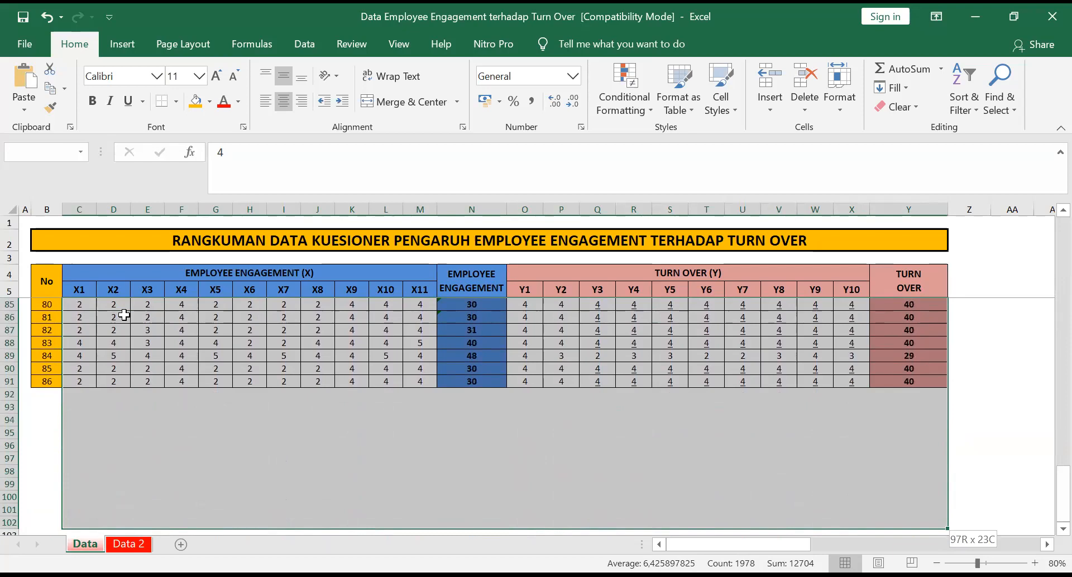
key("shift+Up")
key("shift+Up")
key("shift+Up")
key("shift+Up")
key("shift+Up")
key("shift+Up")
key("shift+Up")
key("shift+Up")
key("shift+Up")
key("shift+Up")
key("shift+Up")
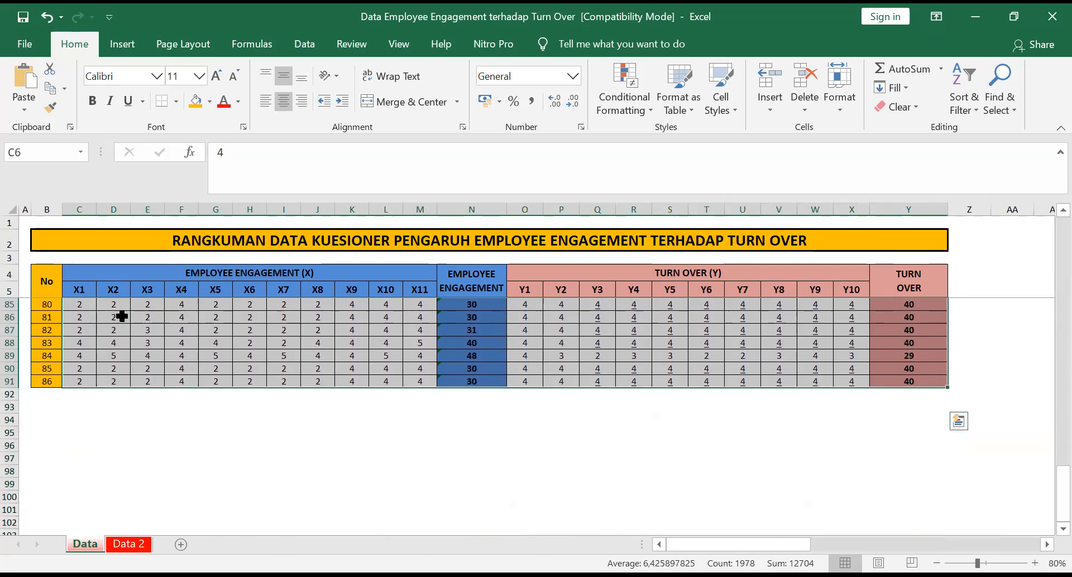
right_click(110, 318)
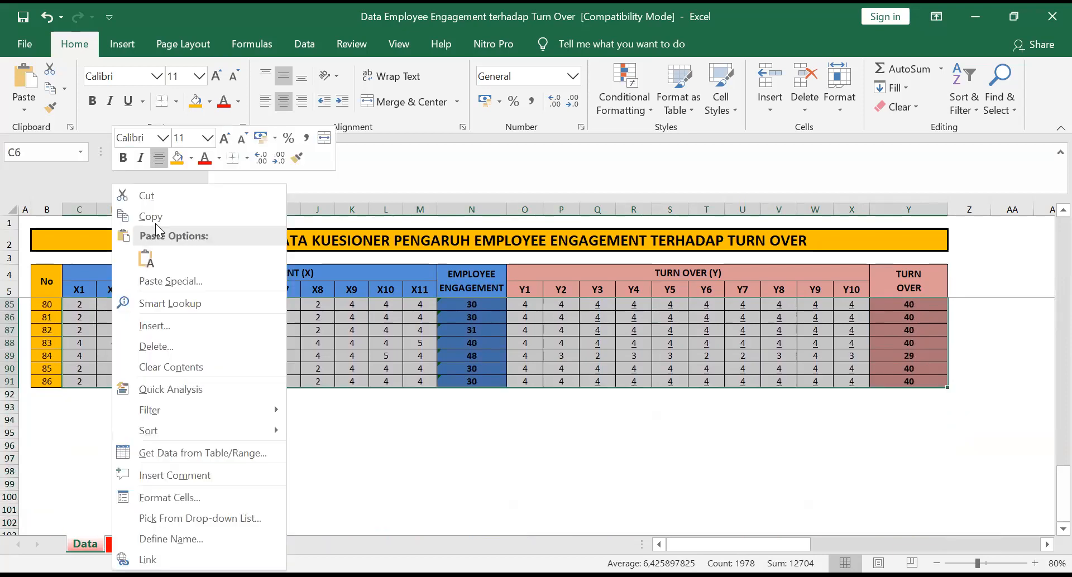
left_click(157, 216)
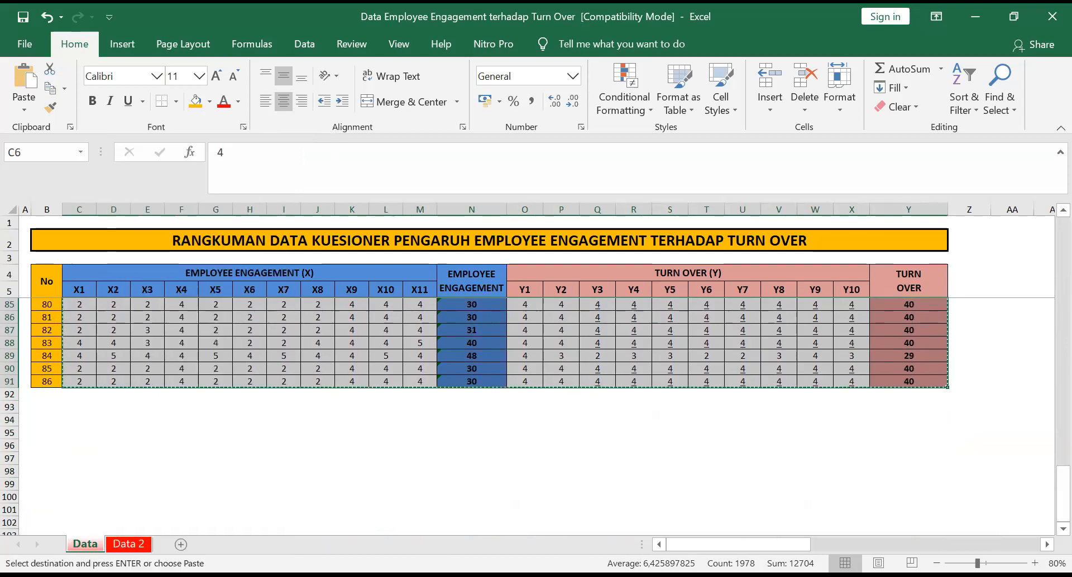
- Switch to SPSS Statistics and paste the copied questionnaire data starting at row 1 of the first column
key("alt+Tab")
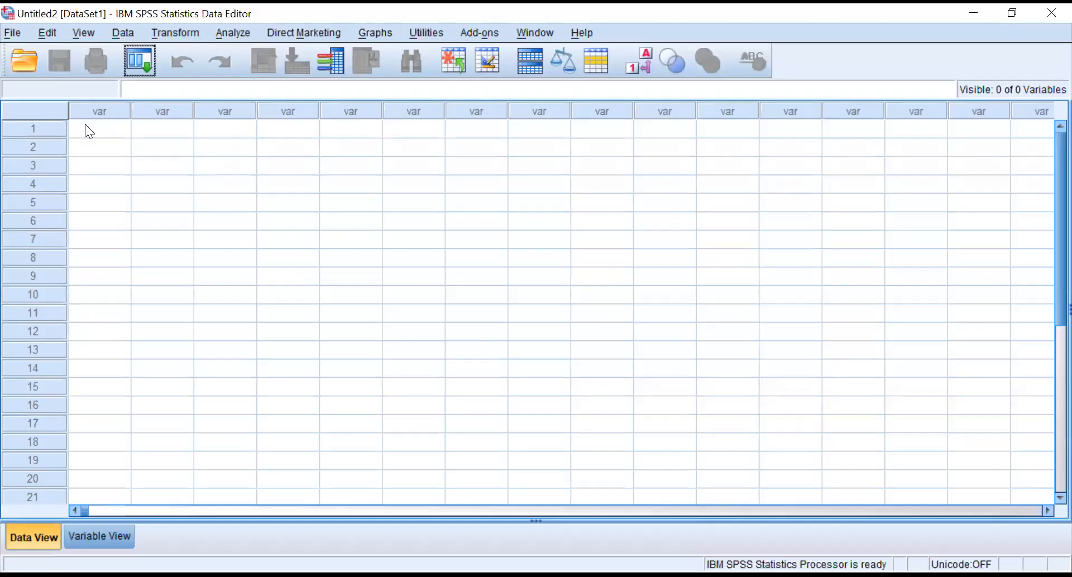
left_click(87, 130)
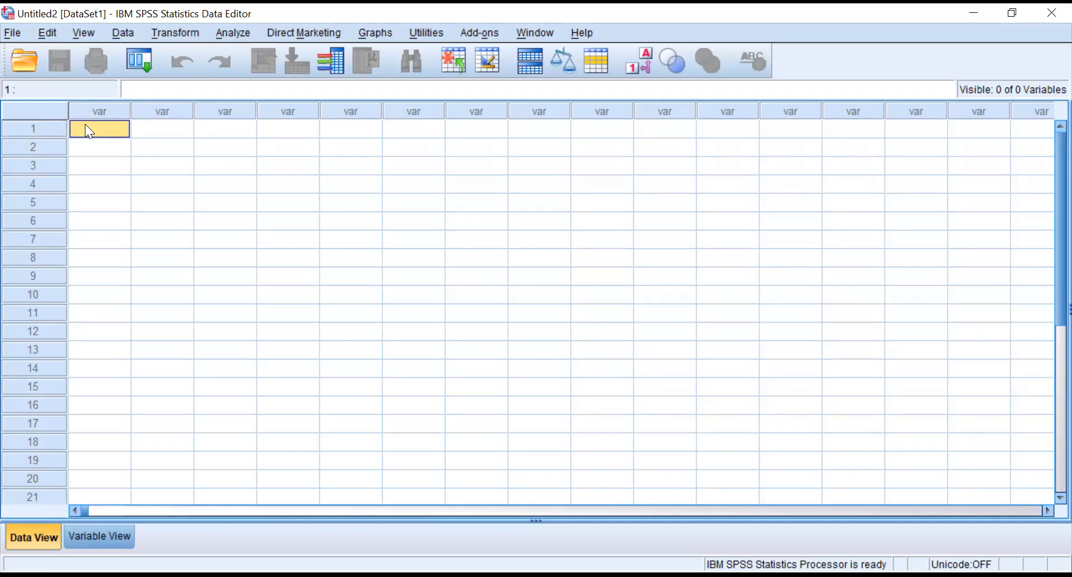
right_click(86, 127)
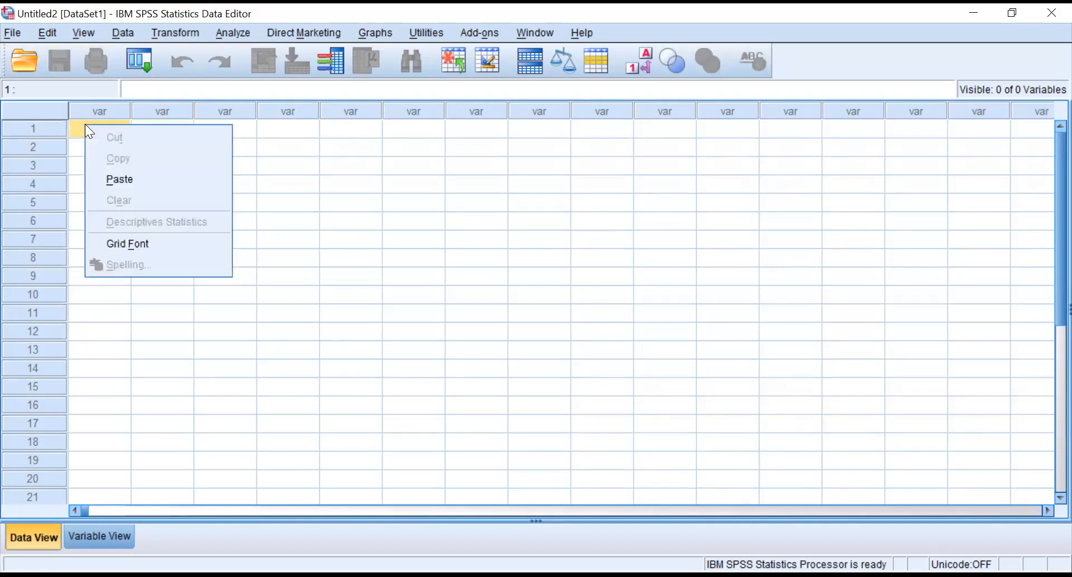
left_click(119, 179)
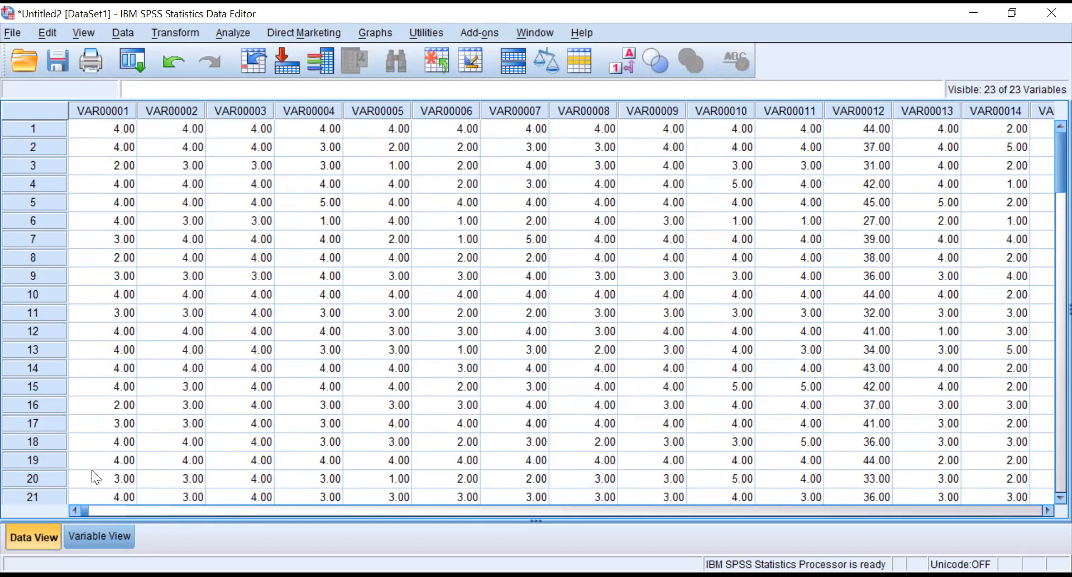
- Rename the first eleven variables in Variable View as X1 through X11, in order
left_click(111, 537)
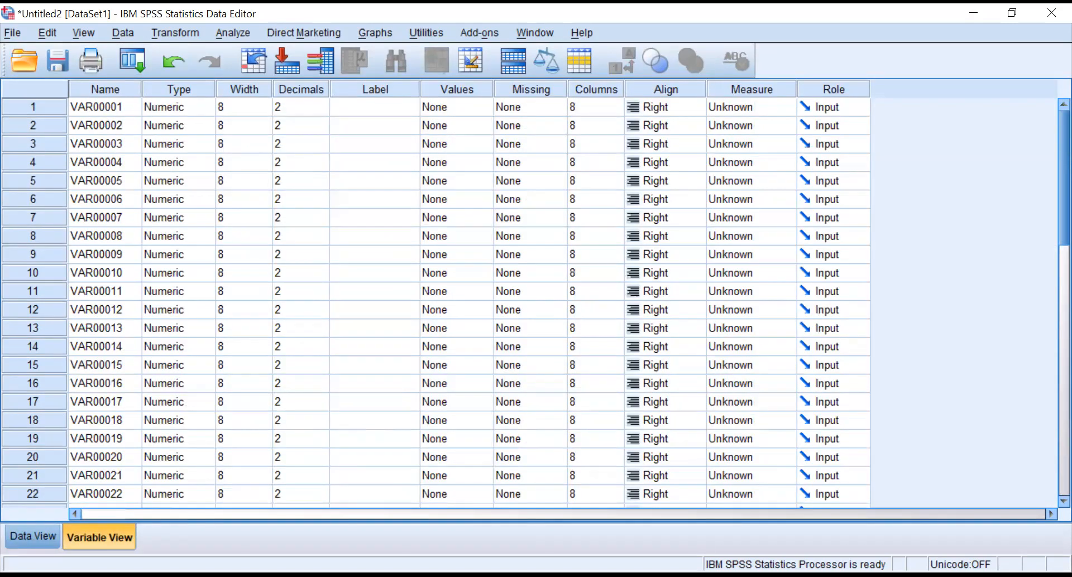
left_click(105, 107)
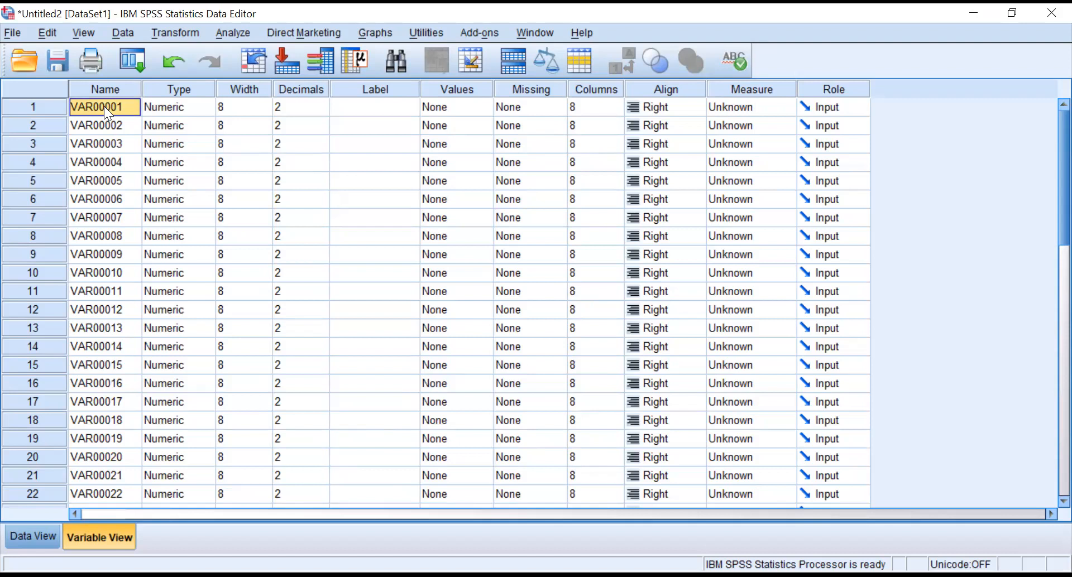
type("X1")
key("Return")
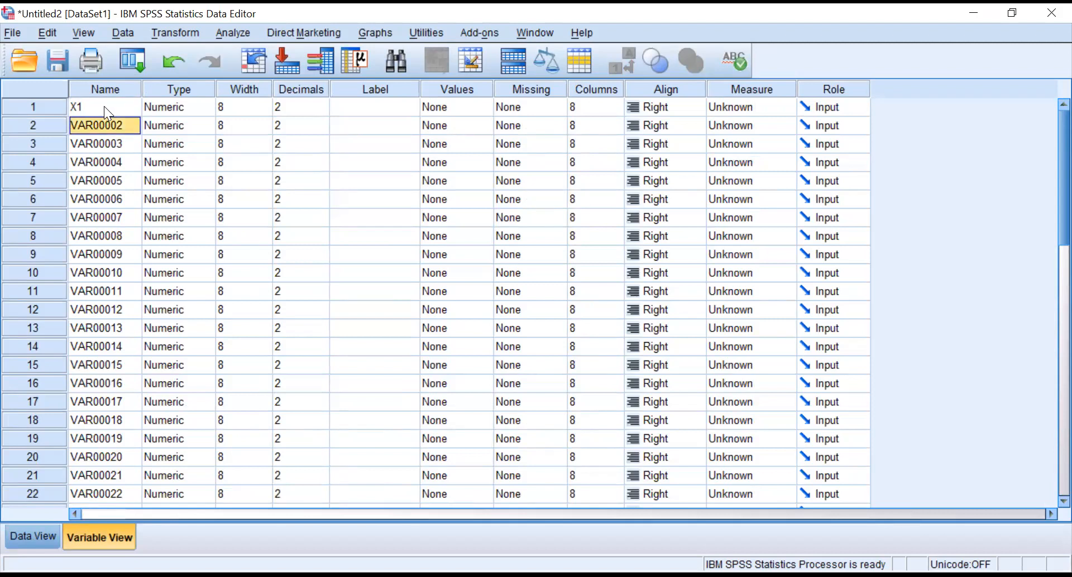
type("X2")
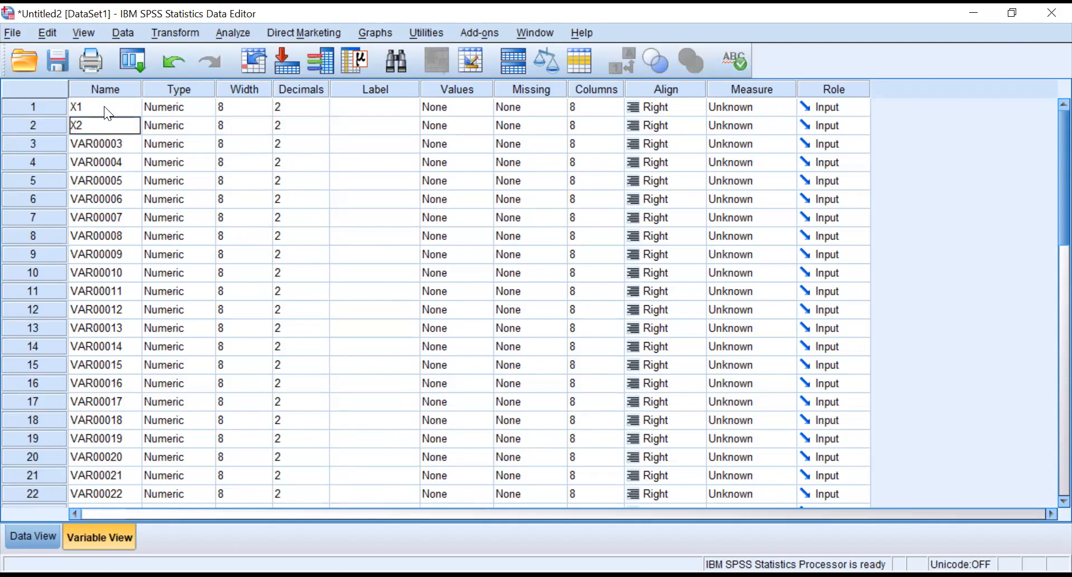
key("Return")
type("X3")
key("Return")
type("X4")
key("Return")
type("X5")
key("Return")
type("X6")
key("Return")
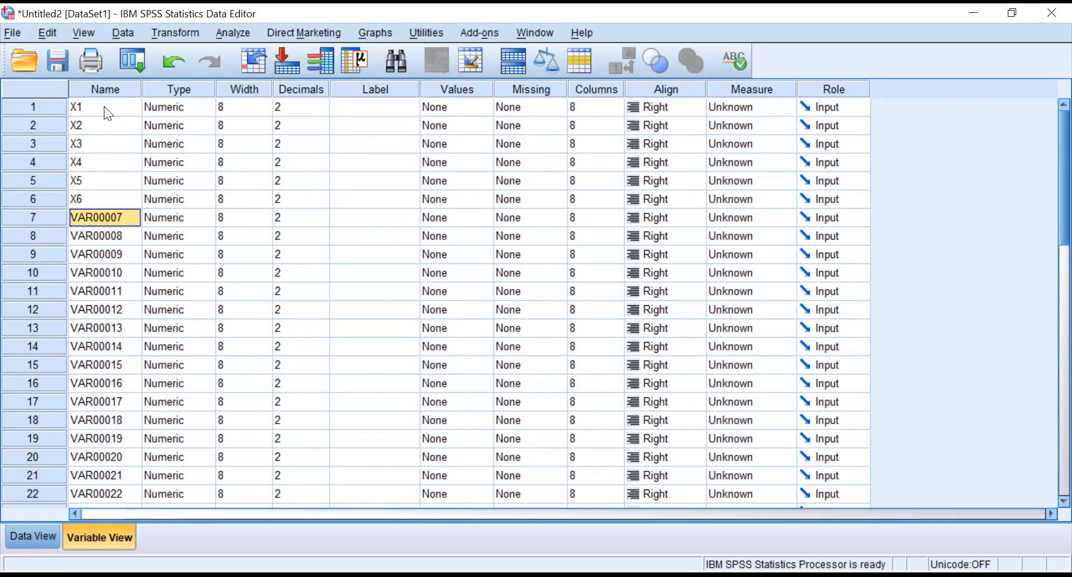
type("X7")
key("Return")
type("X8")
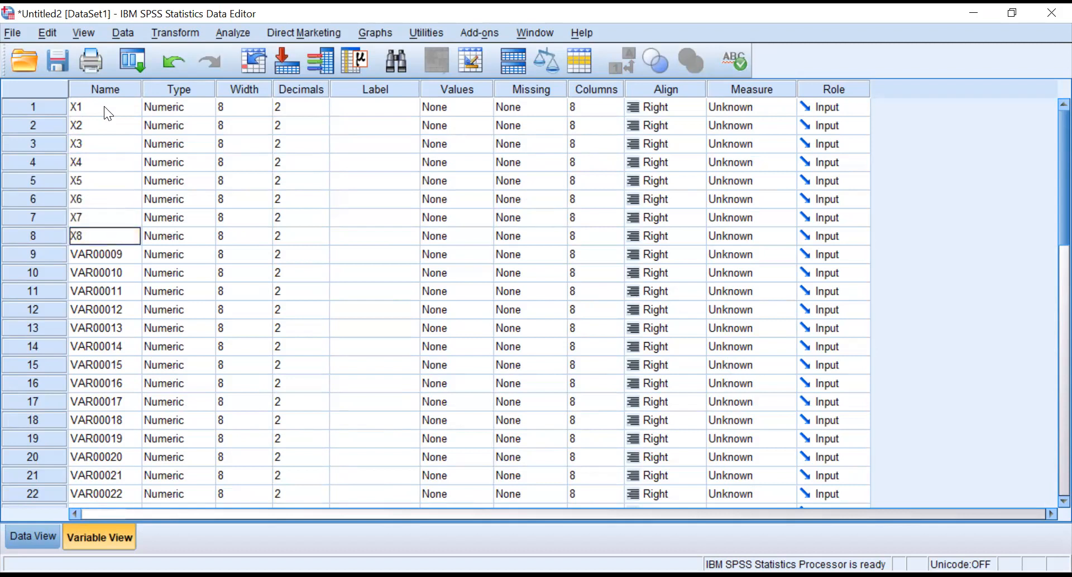
key("Return")
type("X9")
key("Return")
type("X10")
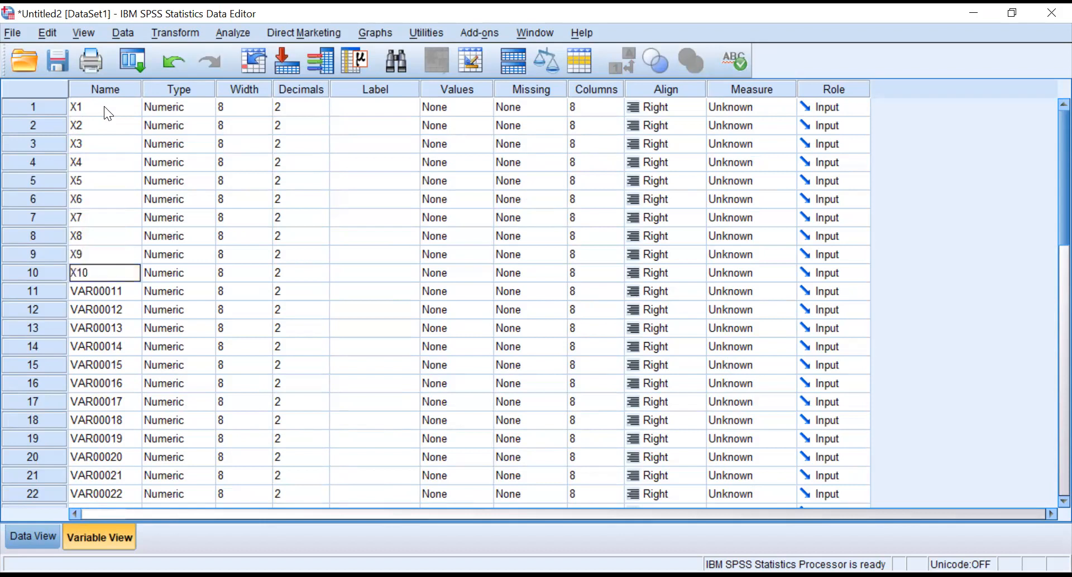
key("Return")
type("X11")
key("Return")
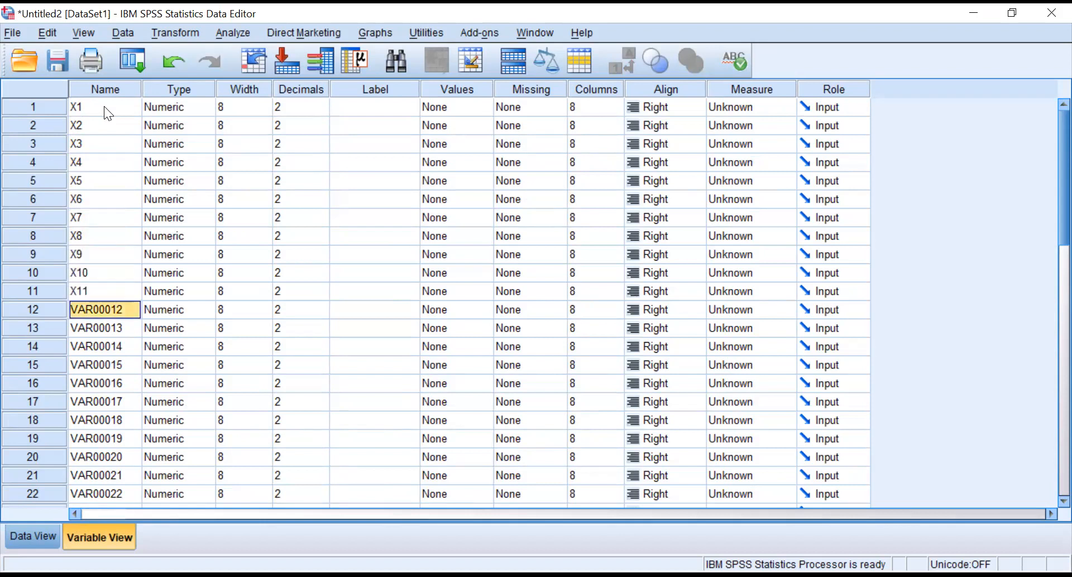
- Rename variable 12 as TOTAL_X
type("TOT")
type("AL")
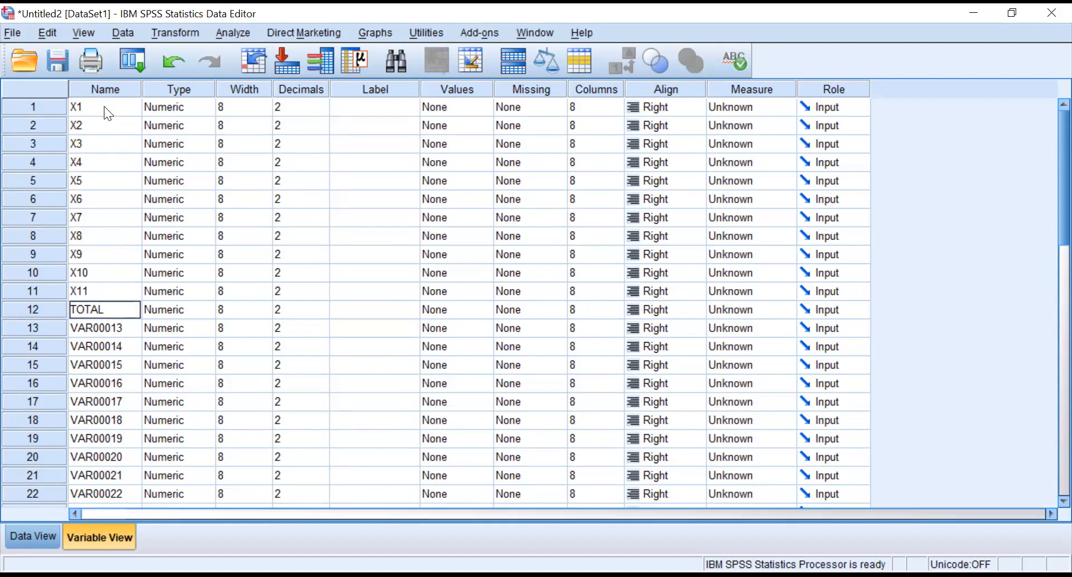
type("_X")
key("Return")
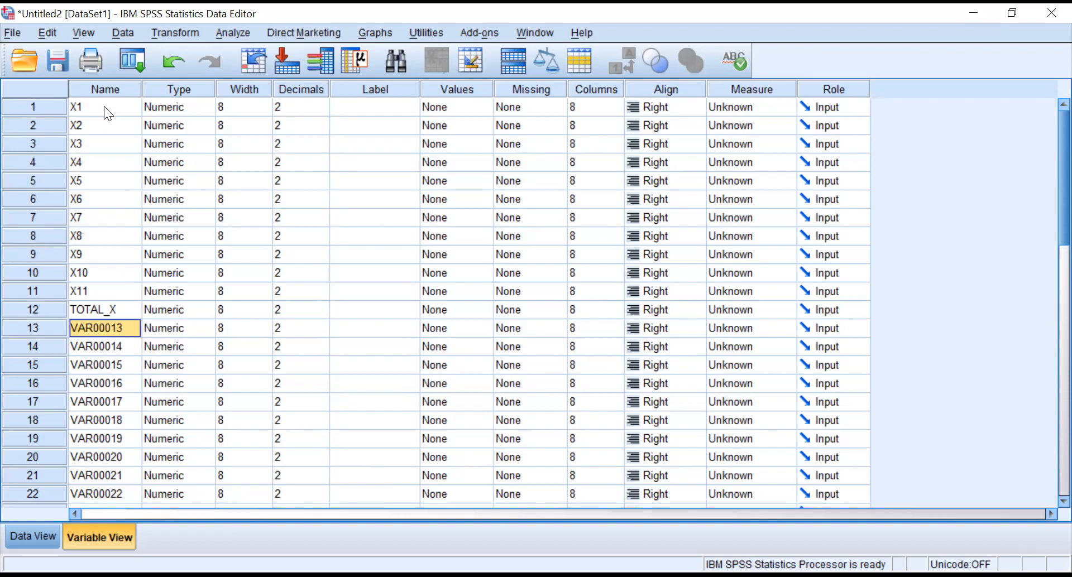
- Rename variables 13 to 22 as Y1 through Y10, in order, and variable 23 as TOTAL_Y
type("Y")
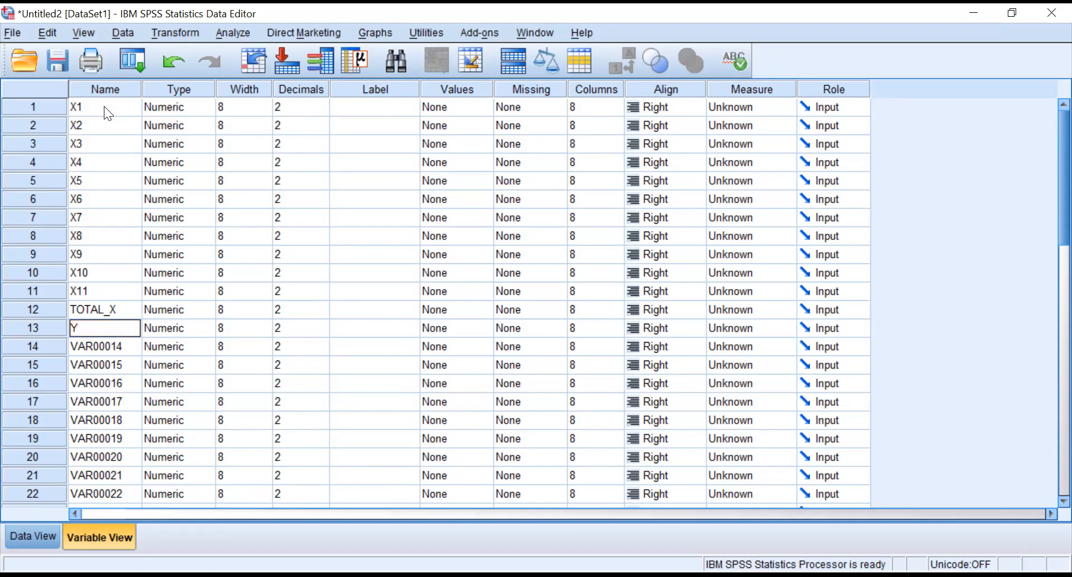
type("1")
key("Return")
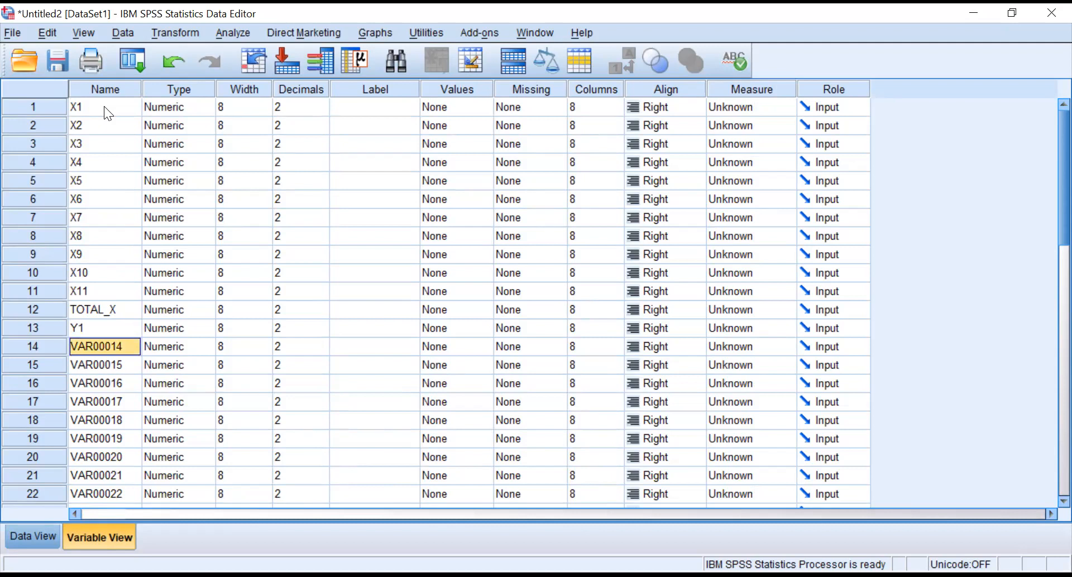
type("Y2")
key("Return")
type("Y3")
key("Return")
type("Y4")
key("Return")
type("Y5")
key("Return")
type("Y6")
key("Return")
type("Y7")
key("Return")
type("Y8")
key("Return")
type("Y9")
key("Return")
type("Y10")
key("Return")
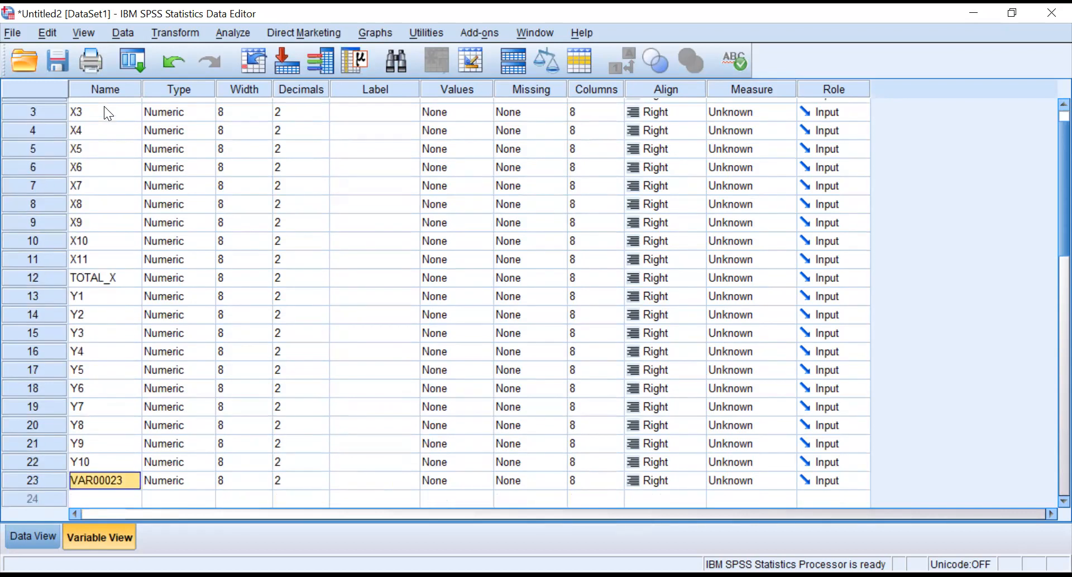
type("TOTAL_Y")
key("Return")
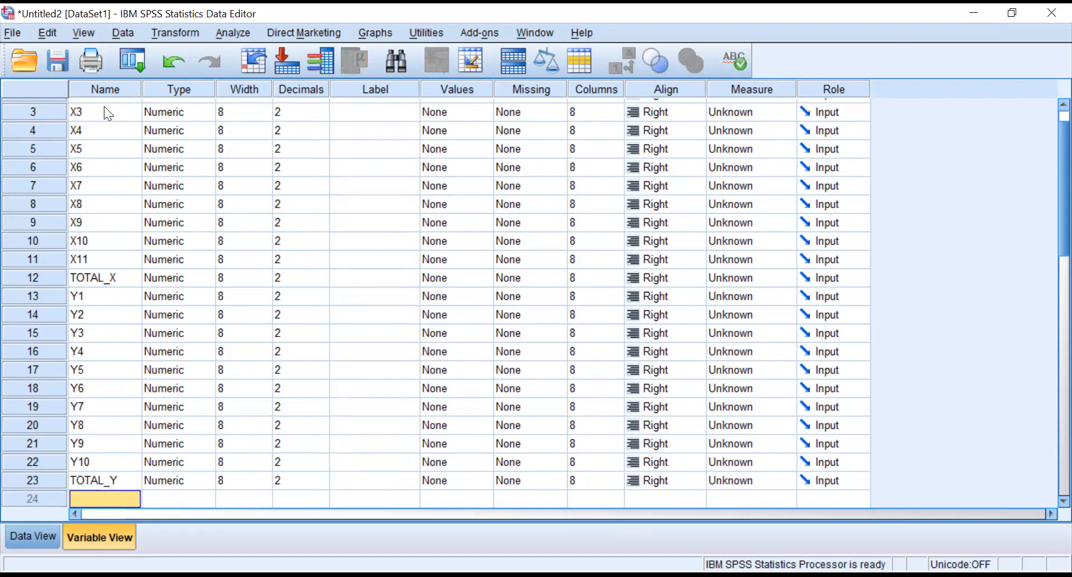
- Set the decimals of all 23 variables, X1 through TOTAL_Y, to 0
scroll(322, 187, "up", 1)
left_click(300, 90)
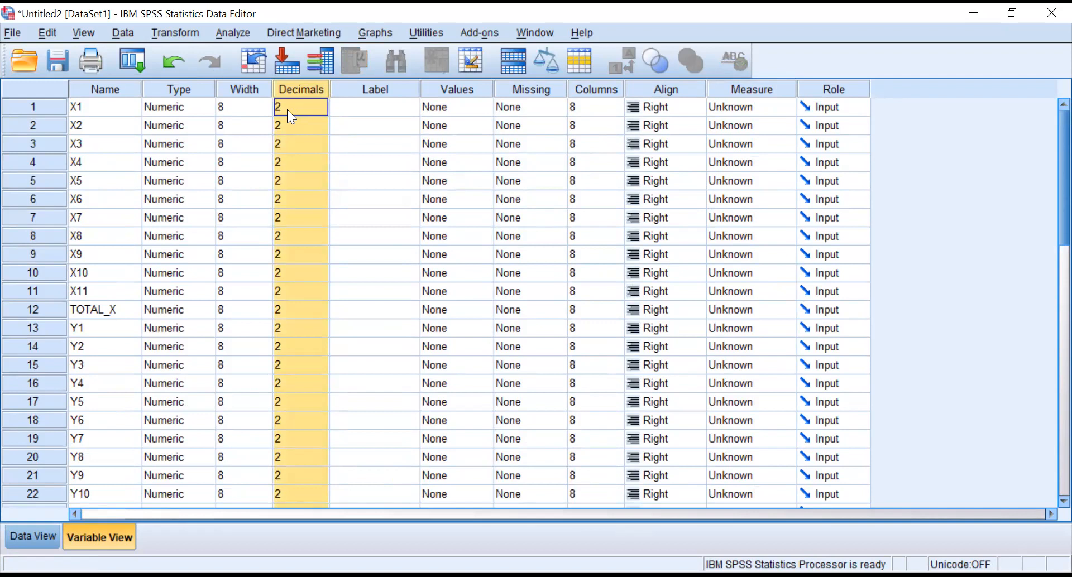
left_click(288, 109)
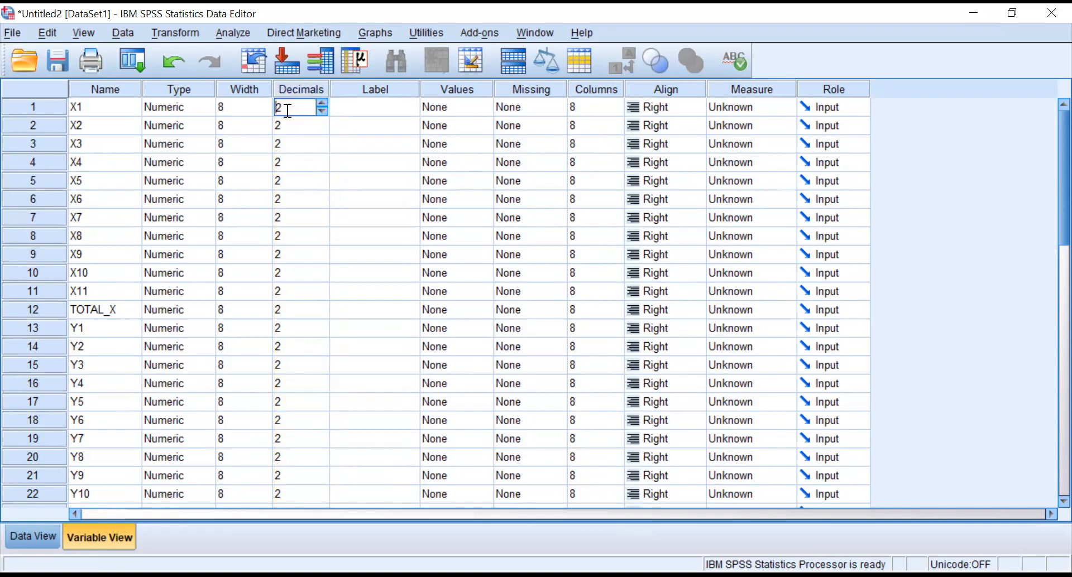
key("Return")
left_click(286, 110)
type("0")
key("Return")
type("0")
key("Return")
type("0")
key("Return")
type("0")
key("Return")
type("0")
key("Return")
type("0")
key("Return")
type("0")
key("Return")
type("0")
key("Return")
type("0")
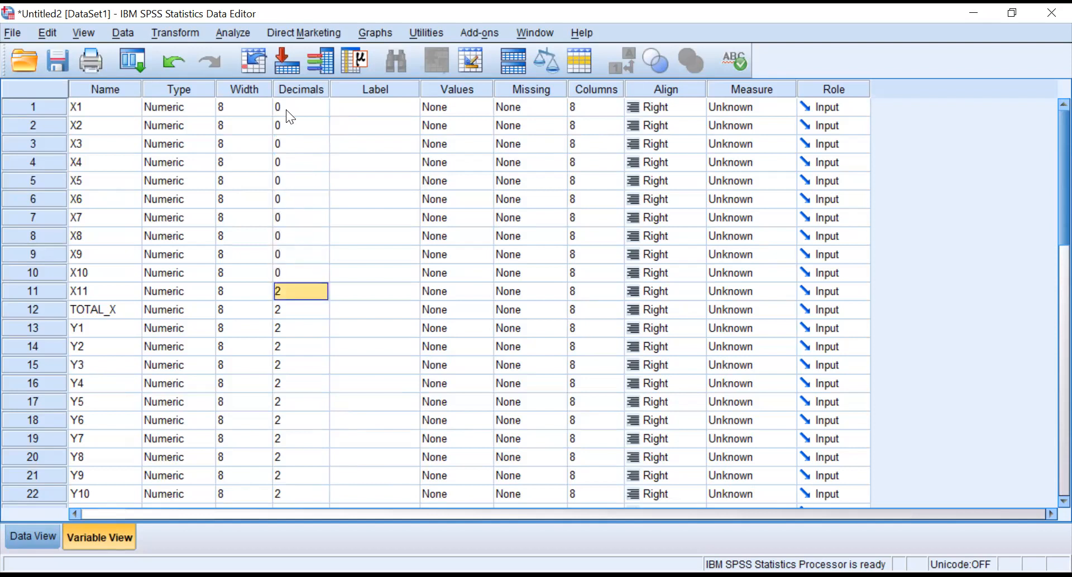
type(" 0 0 0 0 0 0 0 0 0 0 0")
key("Return")
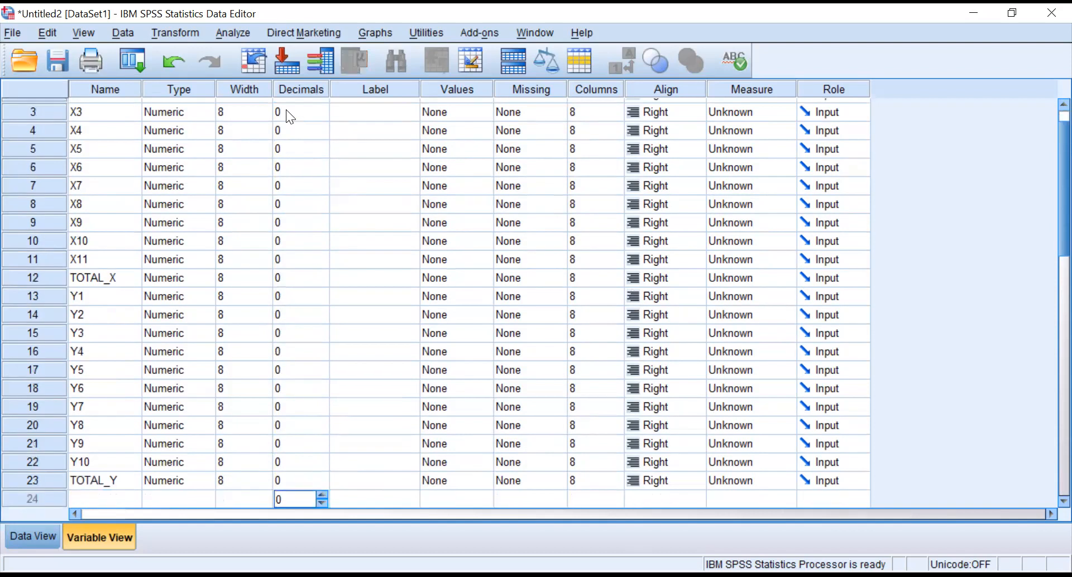
- Label the variable TOTAL_X as EMPLOYEE ENGAGEMENT
scroll(303, 130, "up", 1)
left_click(364, 91)
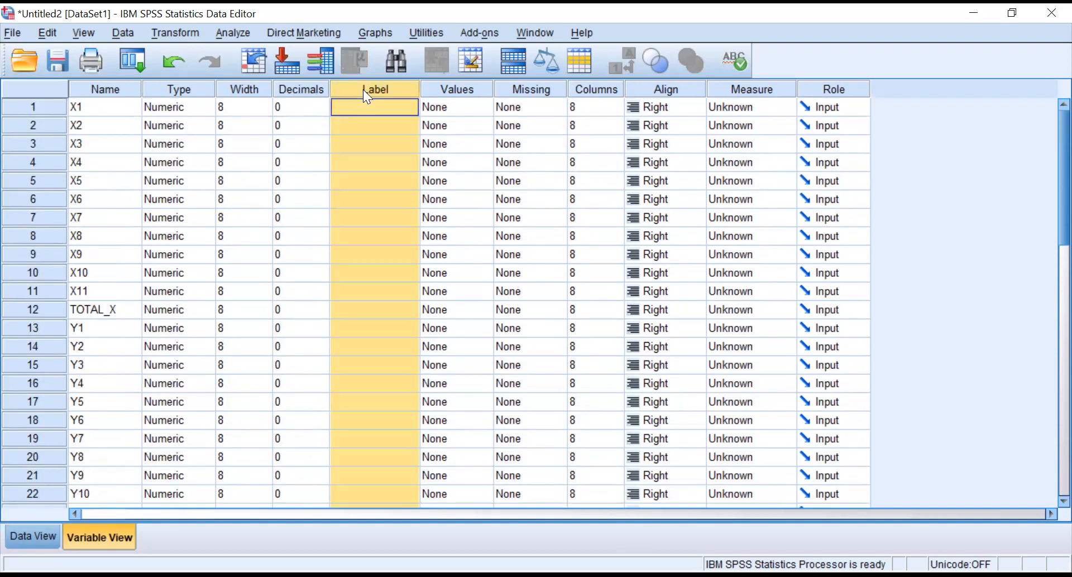
left_click(364, 292)
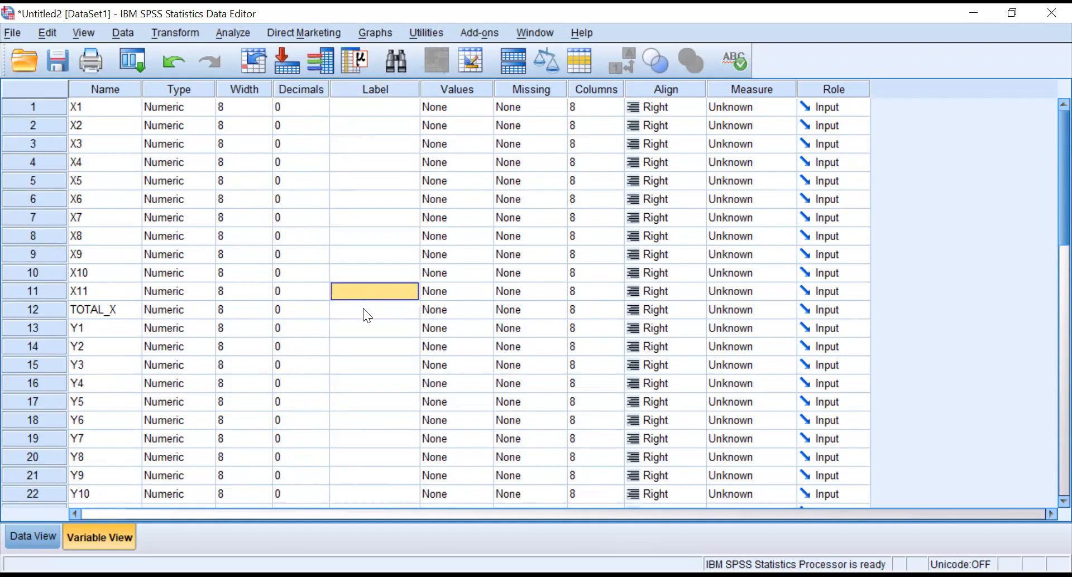
left_click(363, 309)
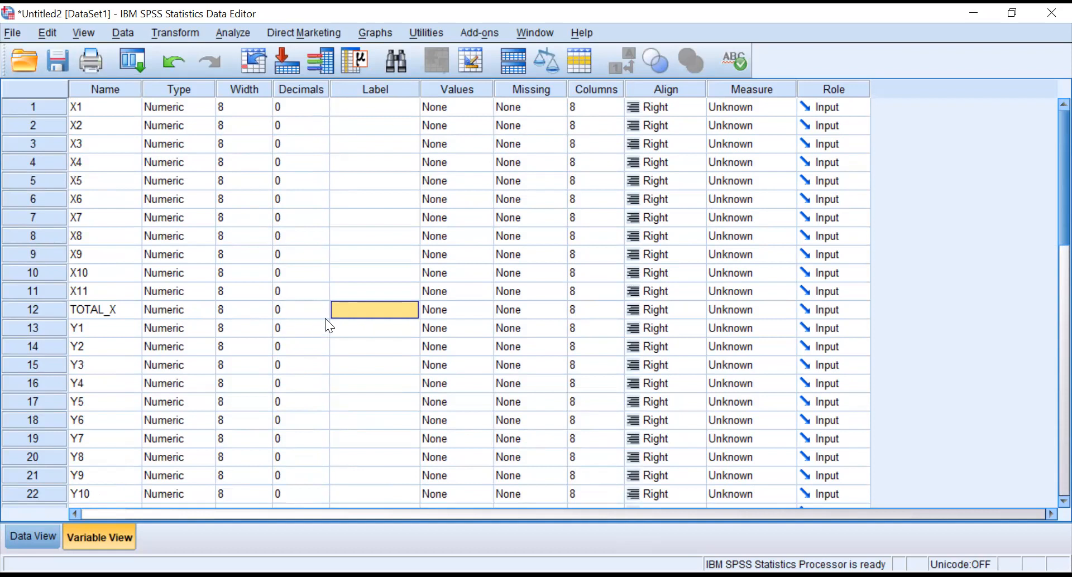
type("EMPLOYEE EN")
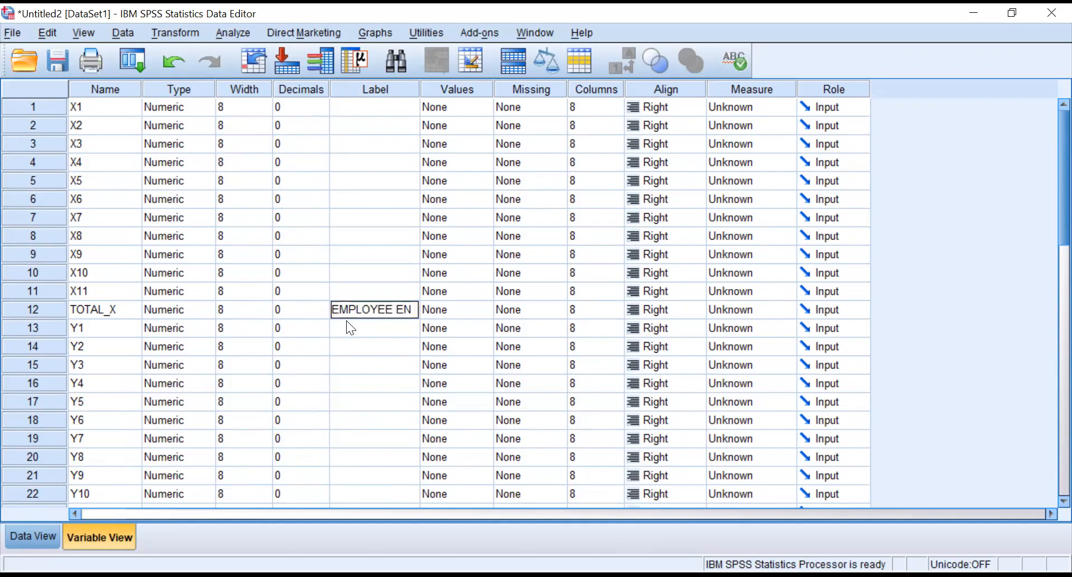
type("GAGEMENT")
key("Return")
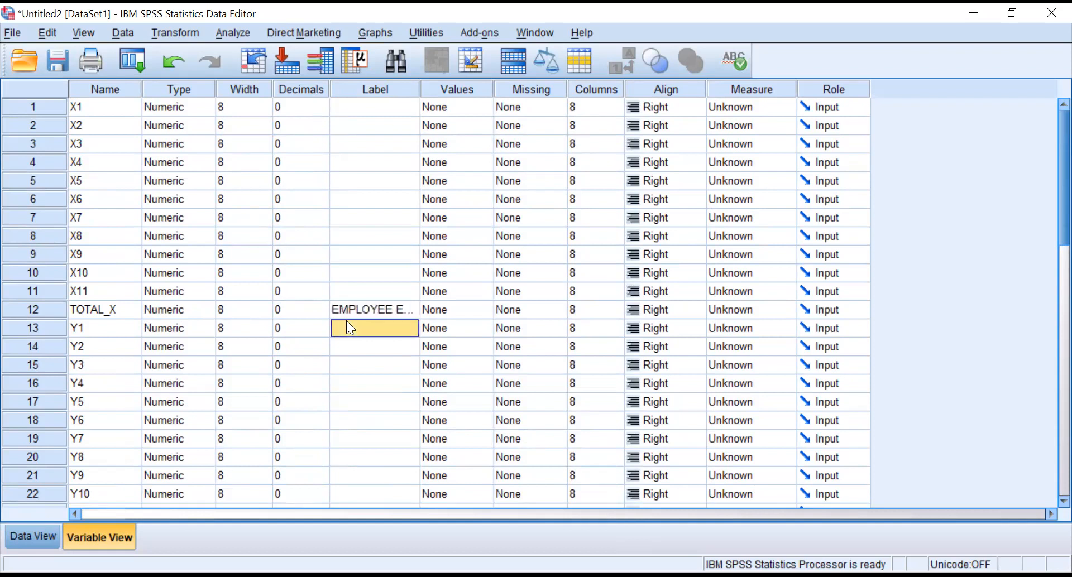
- Label the variable TOTAL_Y as TURN OVER
key("Down")
key("Down")
key("Down")
key("Down")
key("Down")
key("Down")
key("Down")
key("Down")
key("Down")
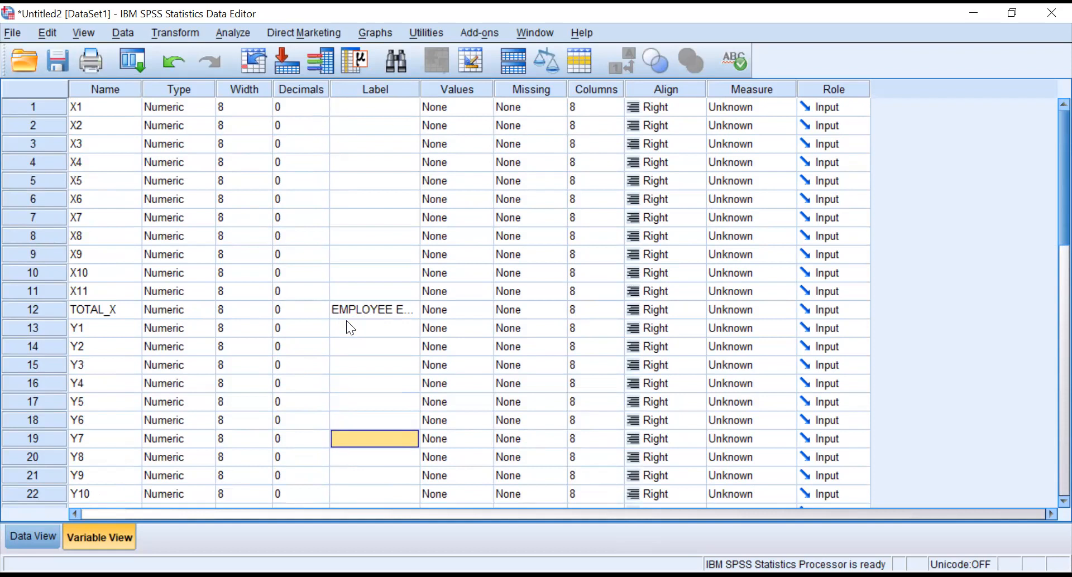
key("Down")
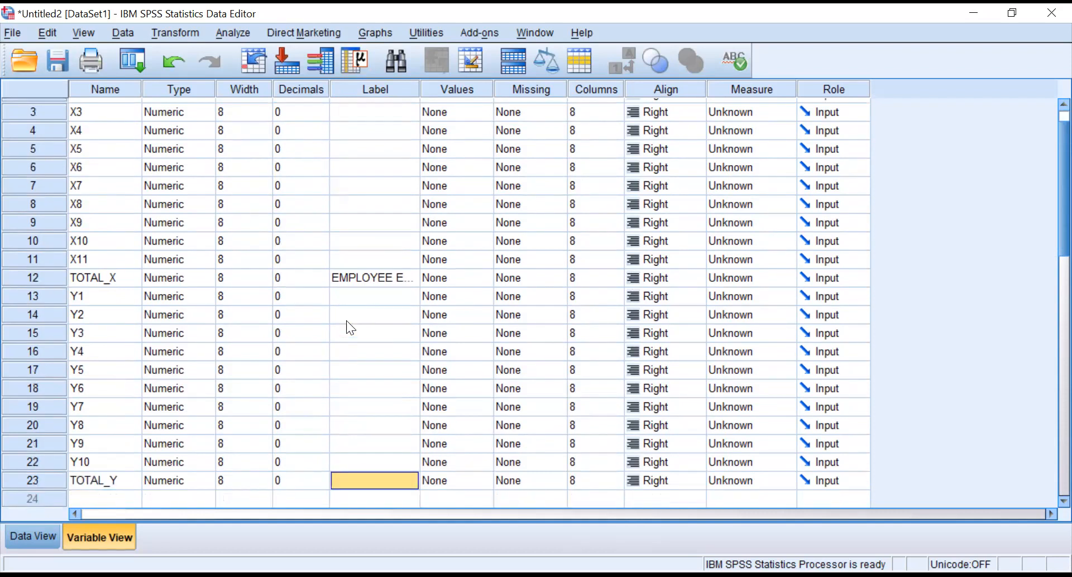
type("TURN OVER")
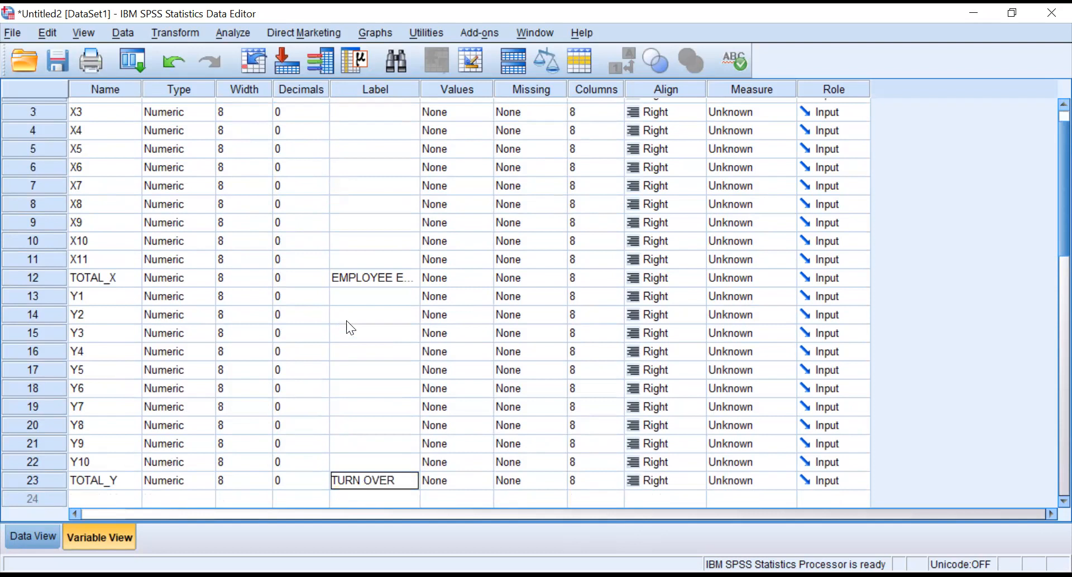
key("Return")
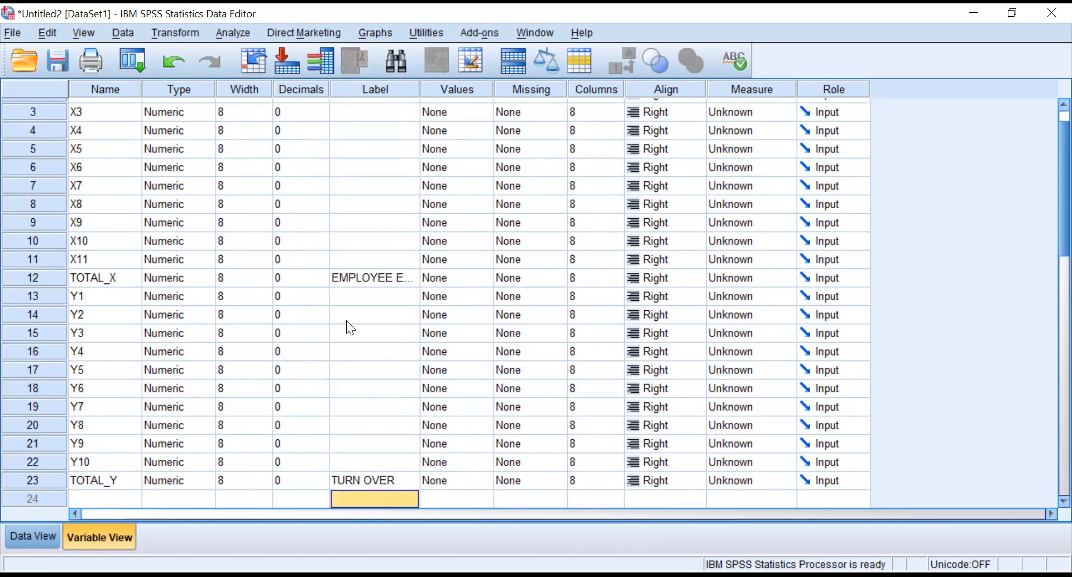
- Start the value labels for X1 by adding value 1 as SANGAT TIDAK SETUJU
scroll(392, 325, "up", 1)
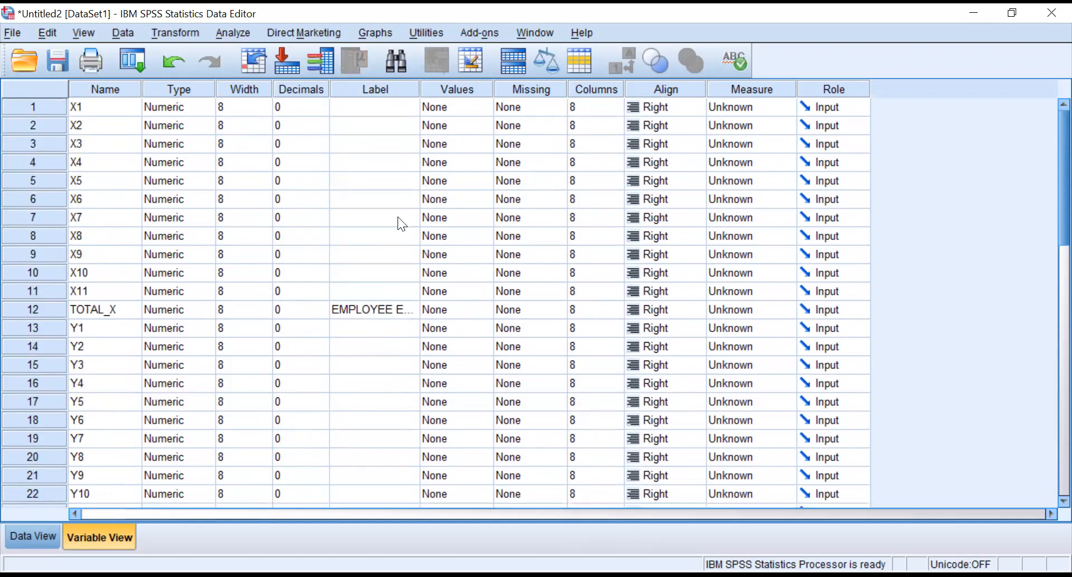
left_click(468, 91)
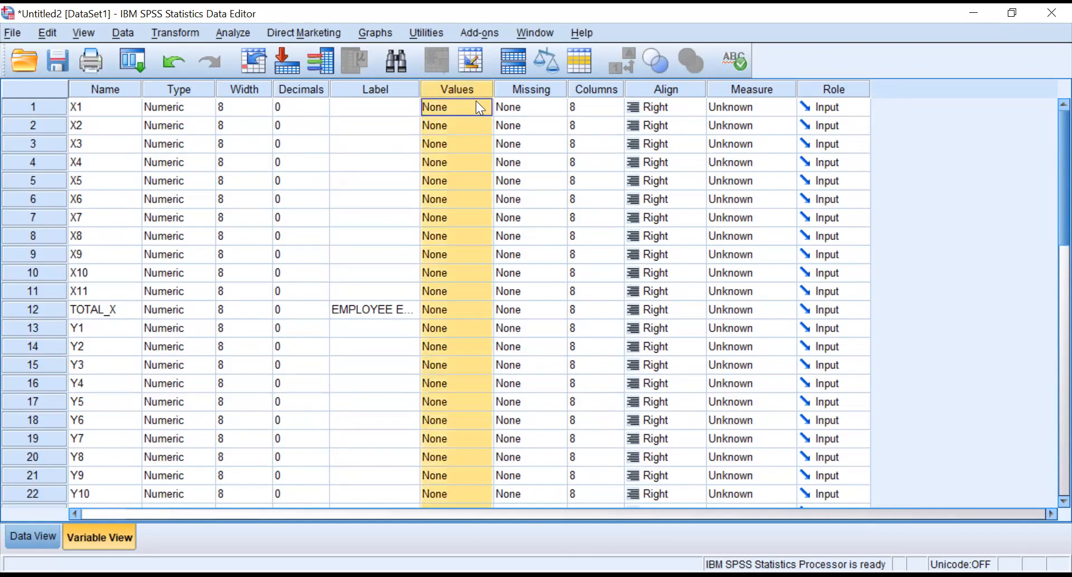
left_click(467, 107)
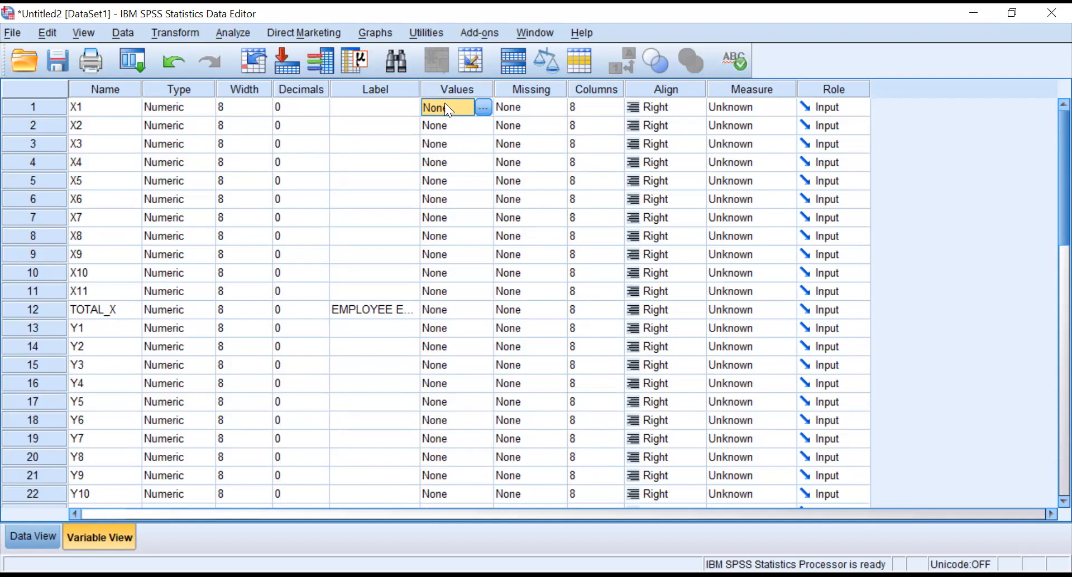
left_click(482, 105)
type("1")
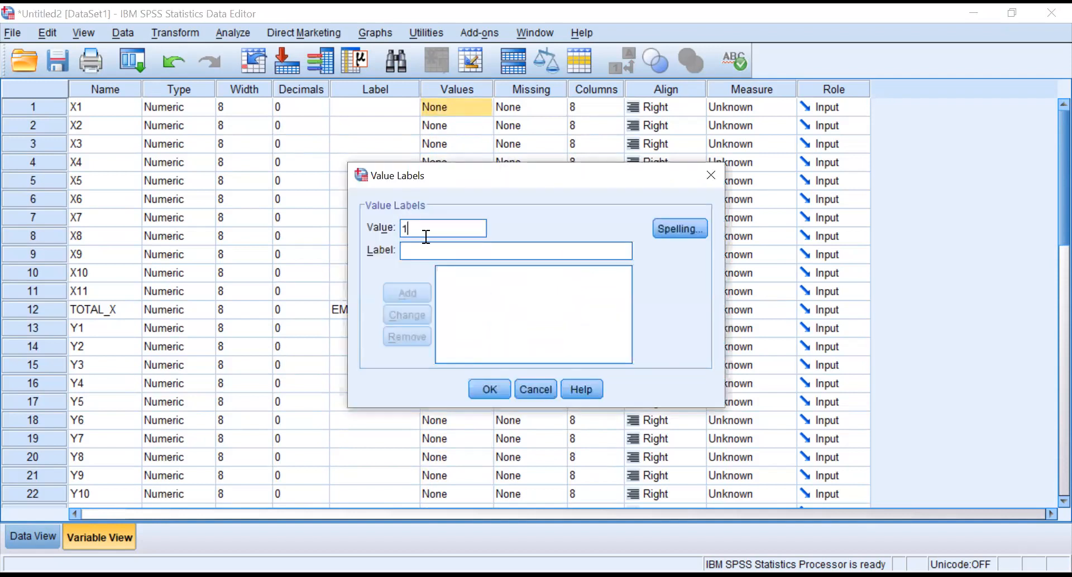
key("Tab")
type("SANGAT TIDAK S")
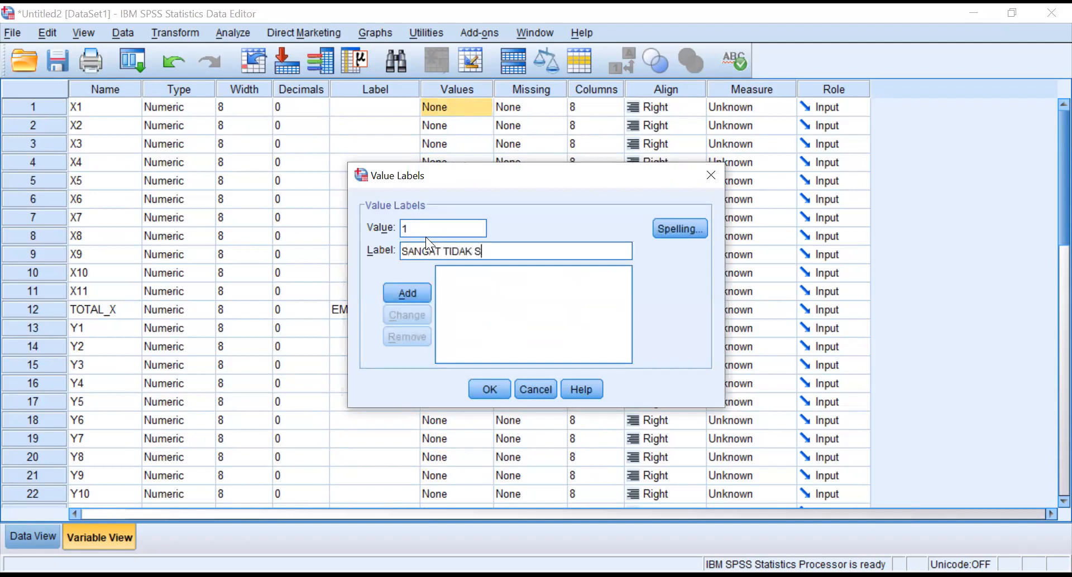
type("ETUJU")
left_click(413, 291)
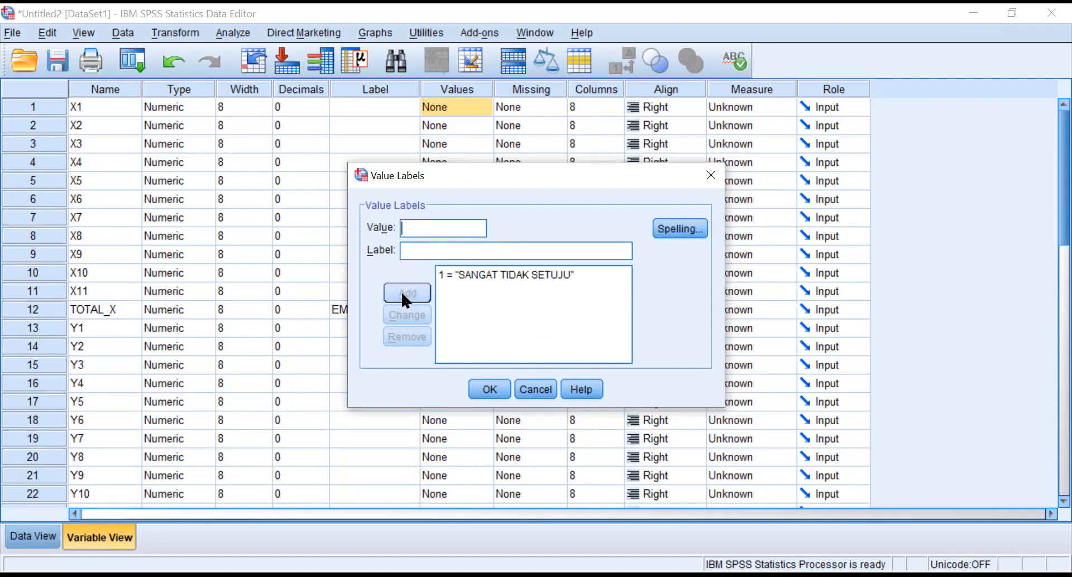
- Add value 2 as TIDAK SETUJU and value 3 as RAGU-RAGU to X1's value labels
type("2")
key("Tab")
type("TIDAK SETUJU")
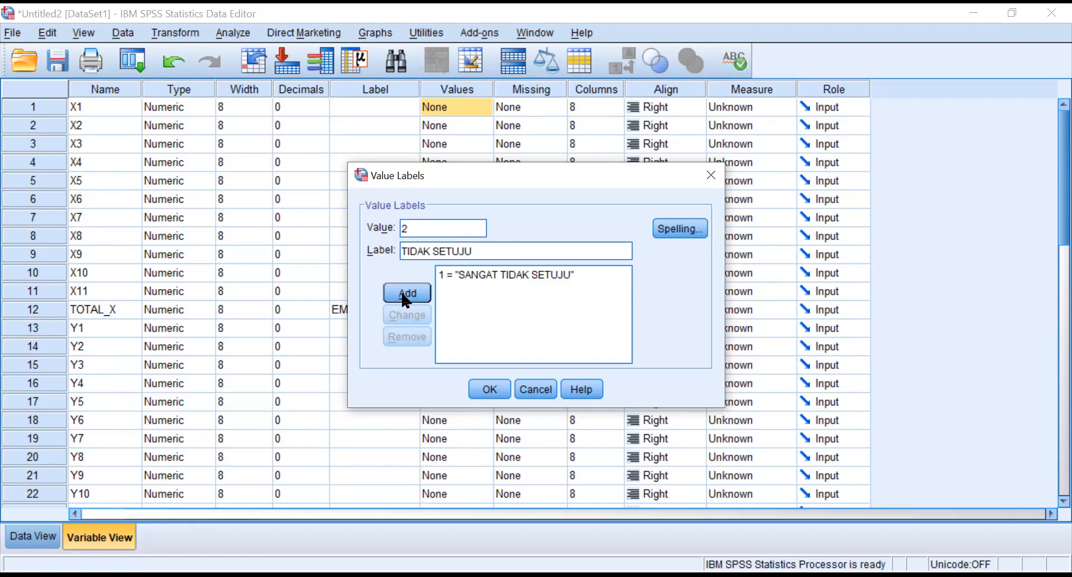
left_click(402, 296)
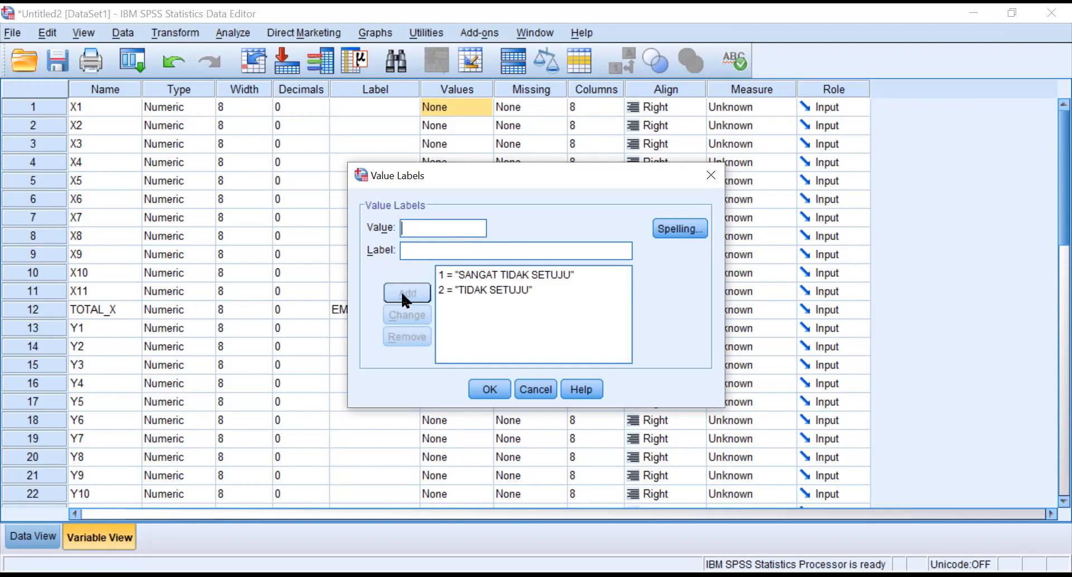
type("3")
left_click(423, 250)
type("RAGU-RAGU")
left_click(394, 301)
- Add value 4 as SETUJU and value 5 as SANGAT SETUJU, and confirm X1's value labels
type("4")
left_click(415, 250)
type("SETUJU")
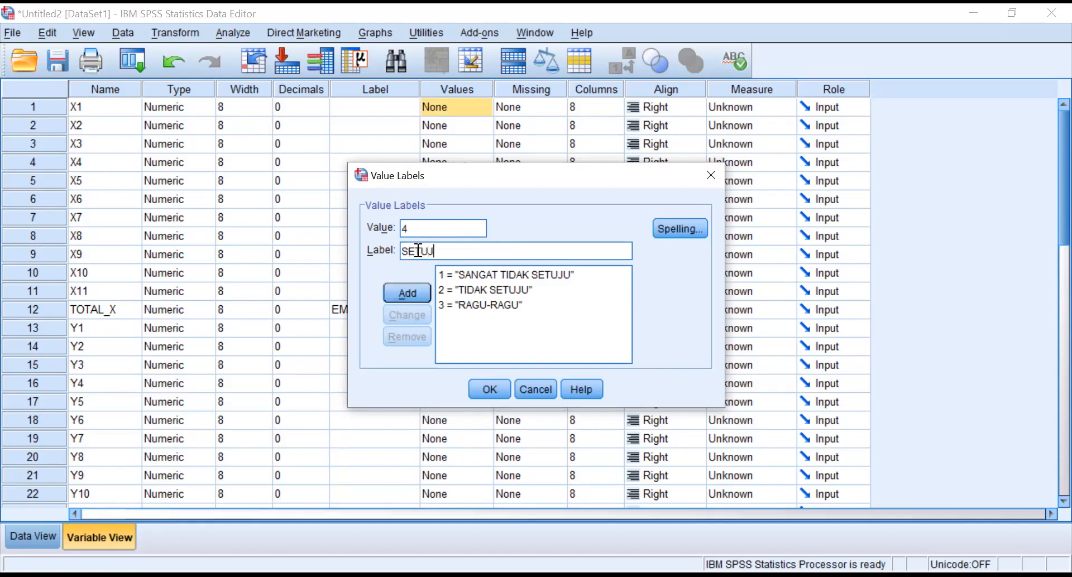
left_click(407, 293)
type("5")
left_click(433, 250)
type("SANGAT SETUJU")
left_click(412, 287)
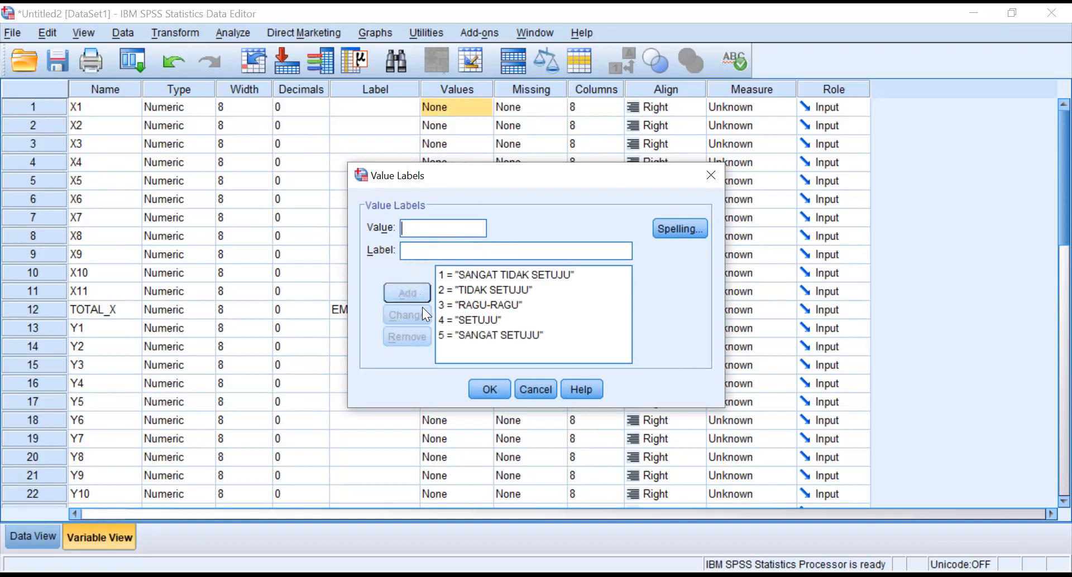
left_click(486, 389)
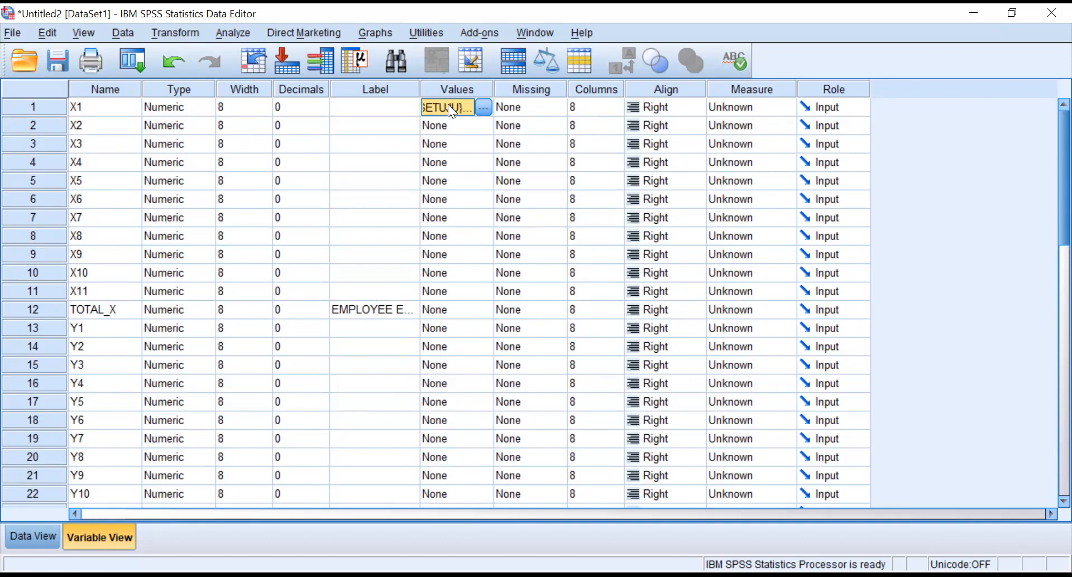
- Copy the value labels of X1 to variables X2 through X11
right_click(448, 104)
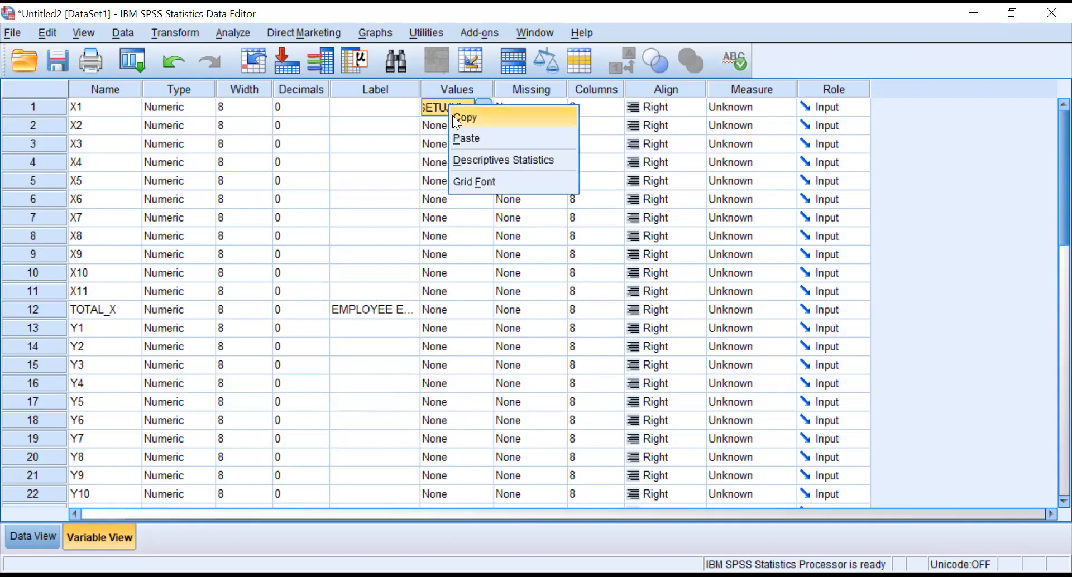
left_click(454, 116)
left_click_drag(448, 125, 444, 293)
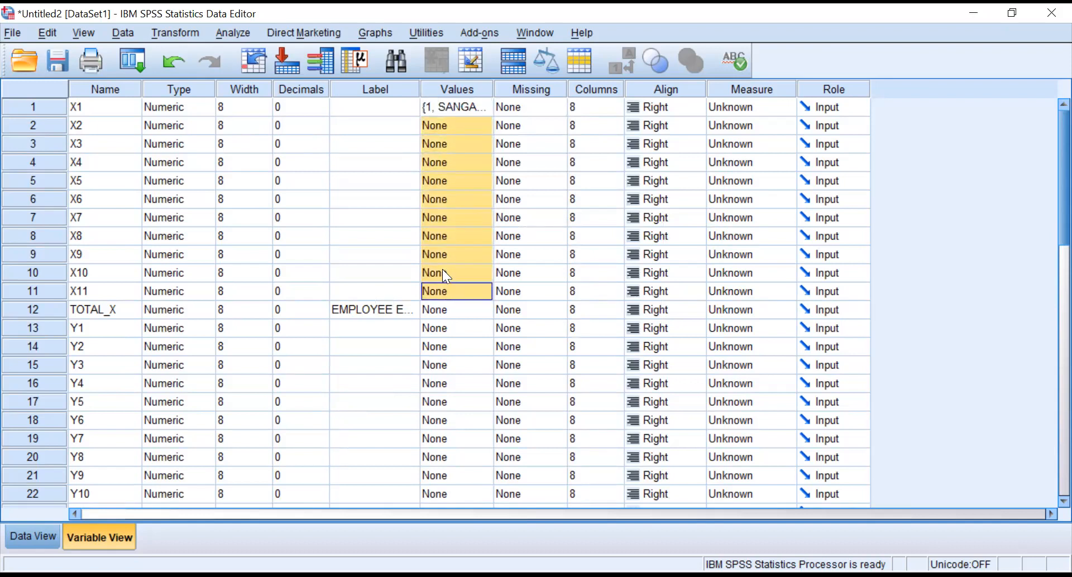
right_click(442, 270)
left_click(458, 298)
- Try to apply the value labels to variables Y1 through Y10
scroll(457, 299, "down", 2)
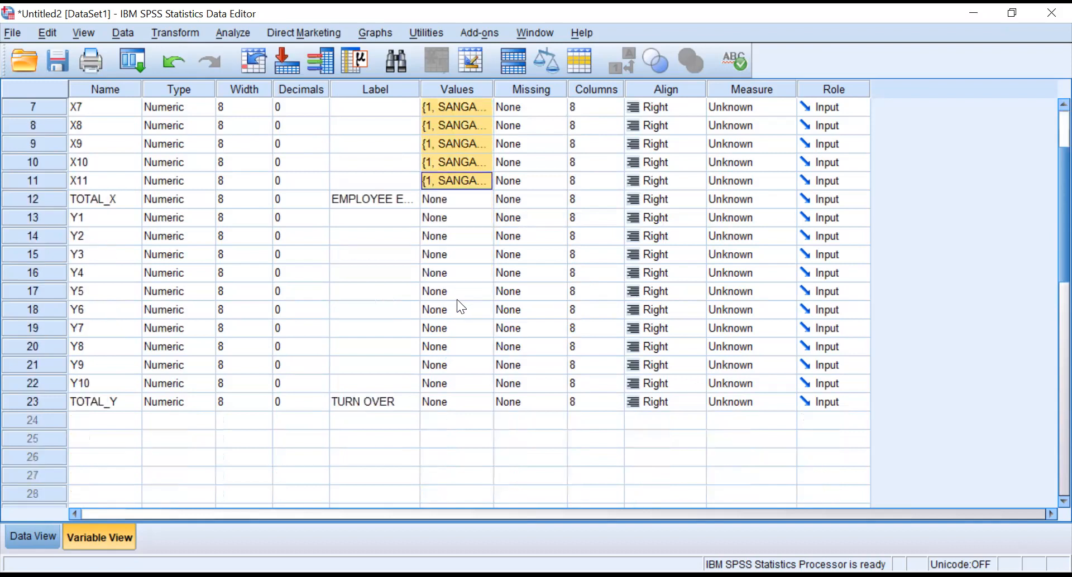
left_click_drag(442, 219, 439, 378)
right_click(457, 233)
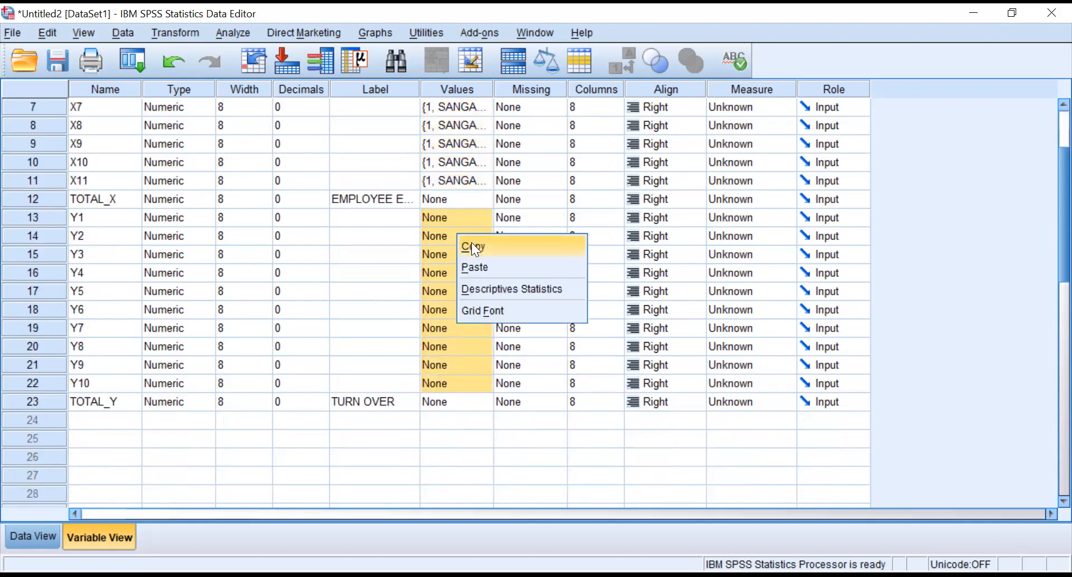
left_click(472, 246)
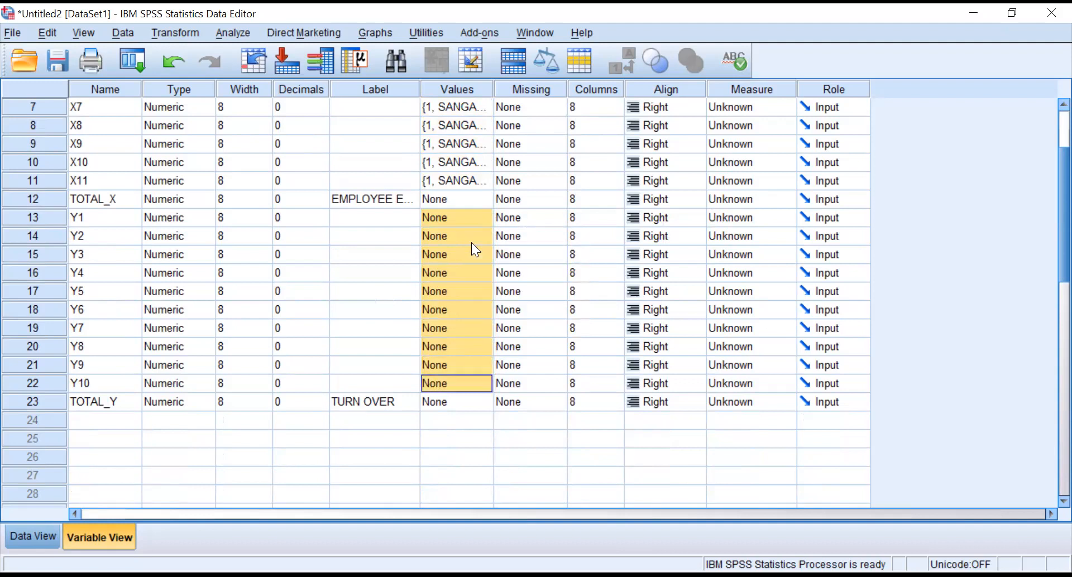
right_click(462, 234)
left_click(479, 262)
- Copy the value labels of X5 and paste them into variable Y6
scroll(454, 199, "up", 2)
right_click(452, 180)
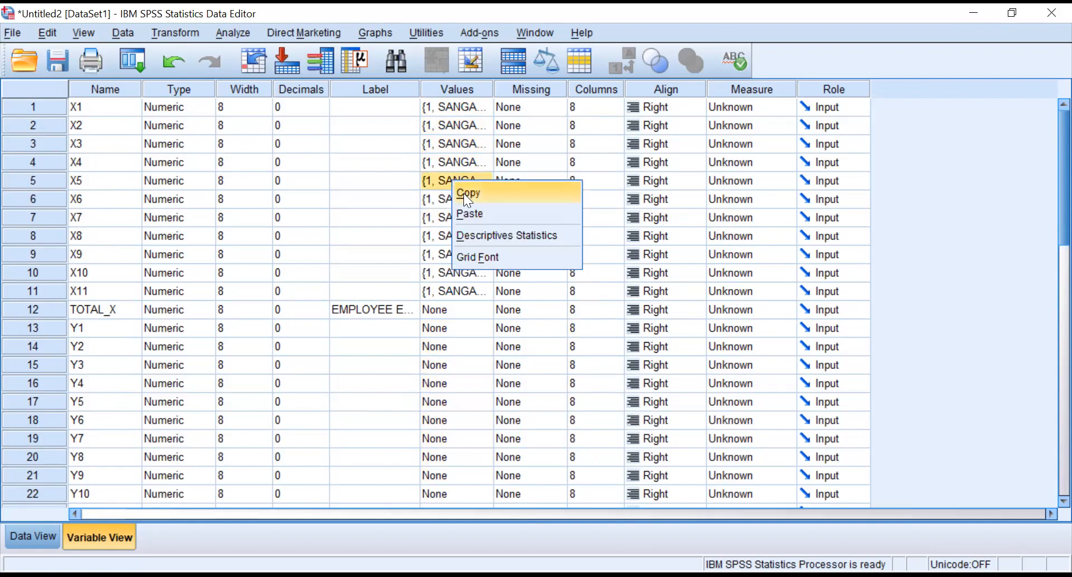
left_click(463, 194)
scroll(441, 235, "down", 2)
left_click_drag(436, 219, 429, 383)
right_click(452, 309)
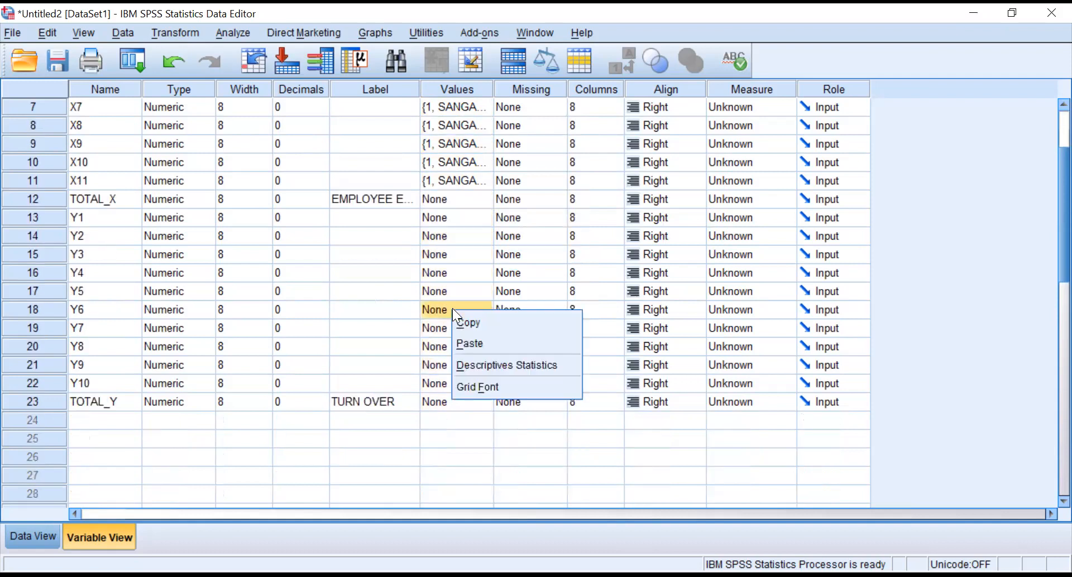
left_click(462, 336)
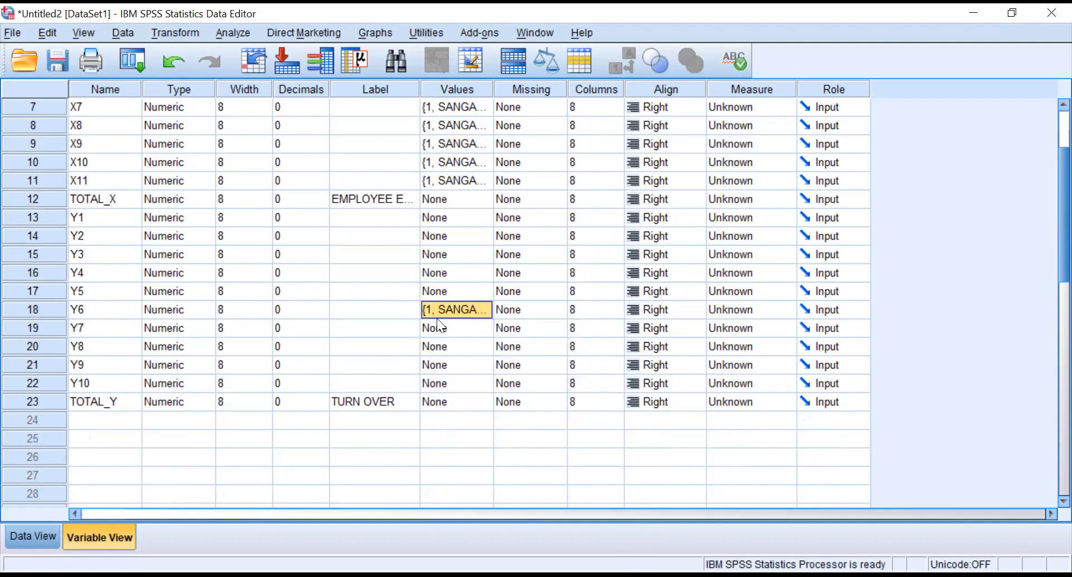
- Paste the copied value labels into all variables from Y1 through Y10
left_click_drag(444, 211, 429, 383)
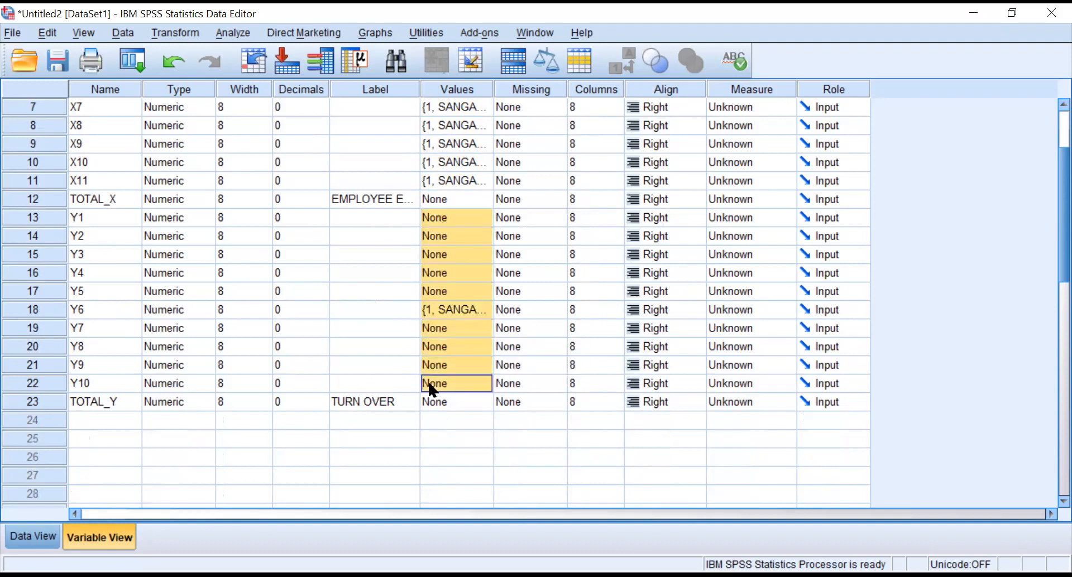
right_click(430, 383)
left_click(447, 416)
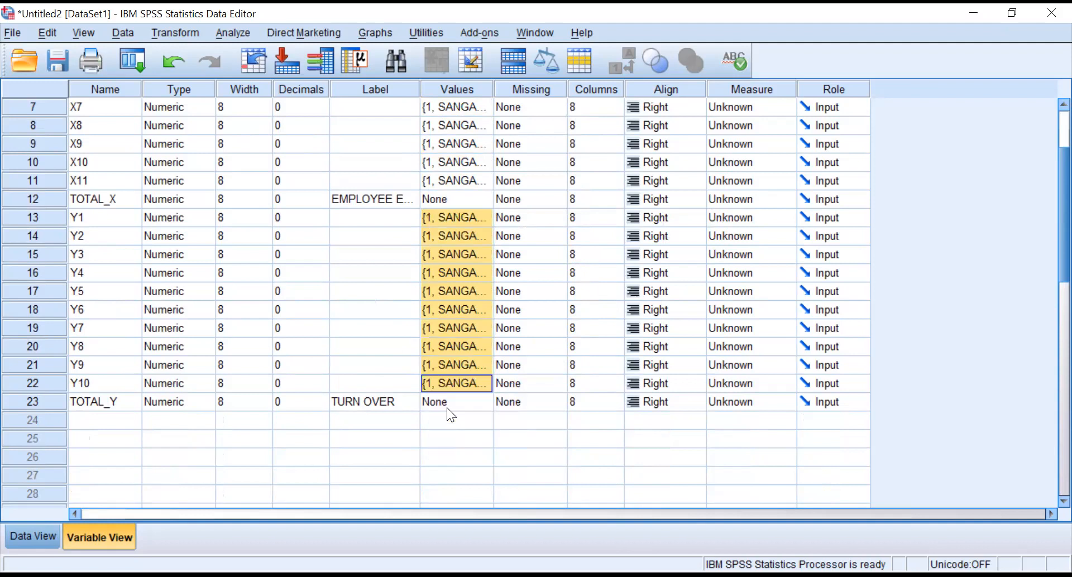
left_click(462, 308)
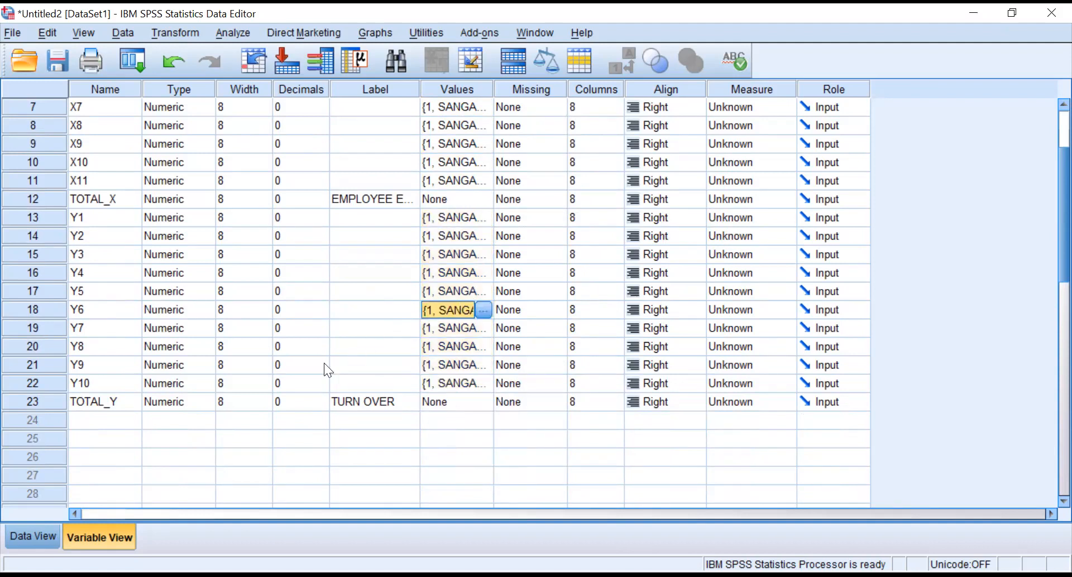
- Switch to the data sheet and narrow the columns X1 through X11 and Y1 through Y10
left_click(40, 529)
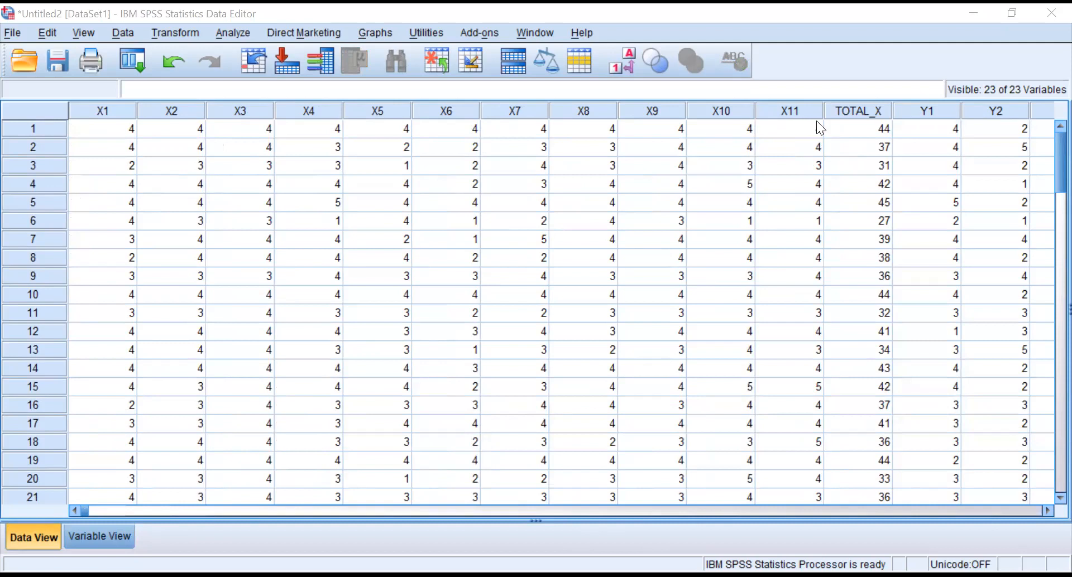
left_click_drag(106, 109, 795, 110)
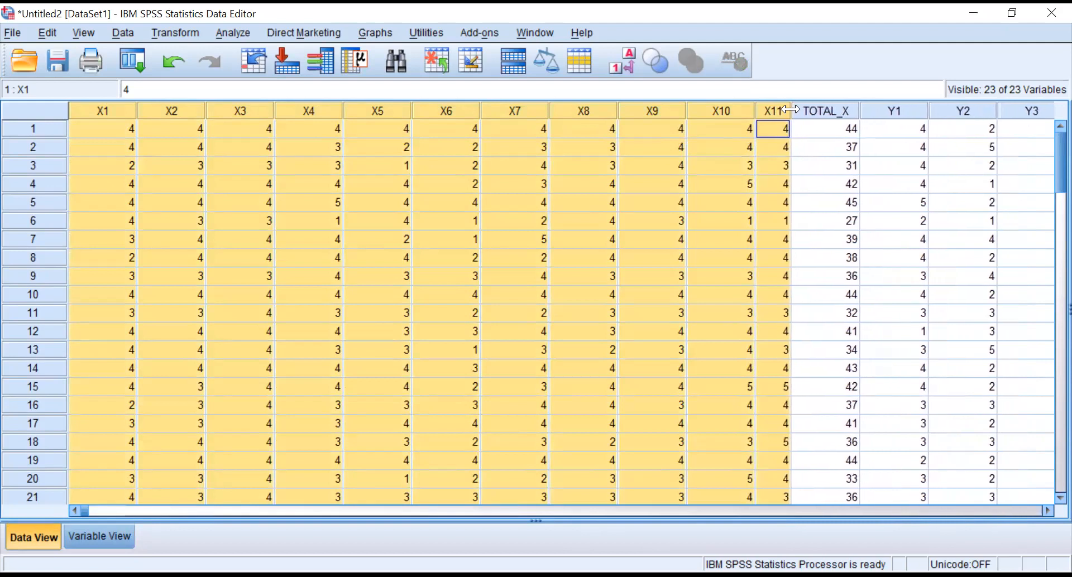
left_click_drag(793, 109, 786, 110)
left_click_drag(513, 115, 851, 108)
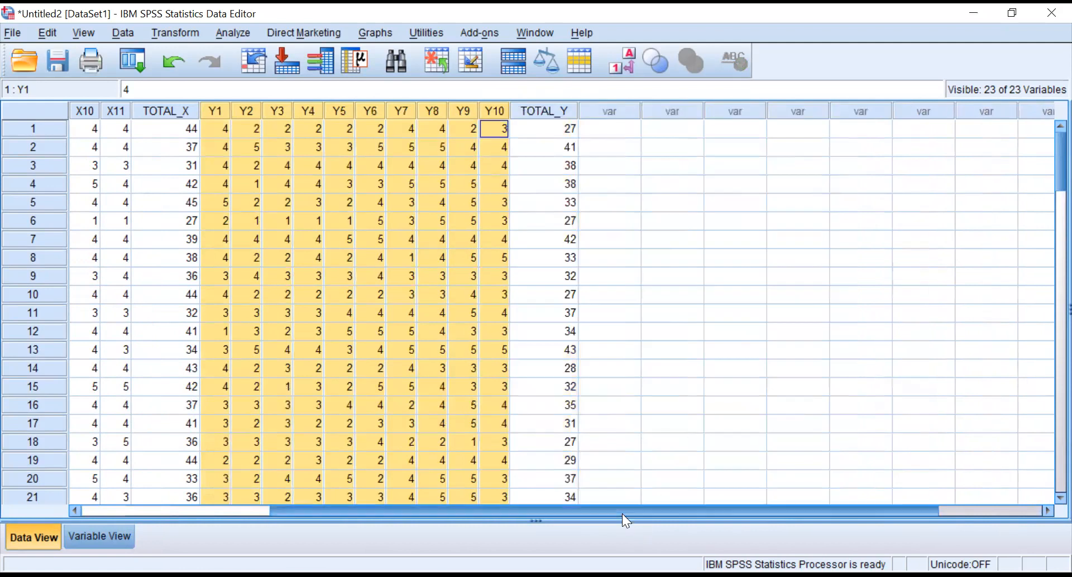
left_click_drag(613, 510, 296, 502)
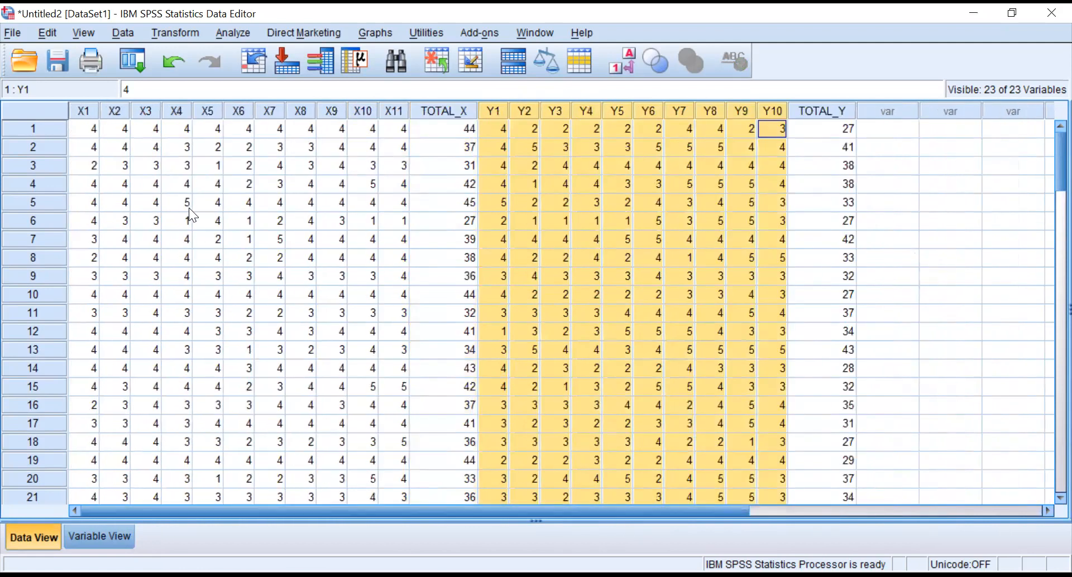
left_click(88, 133)
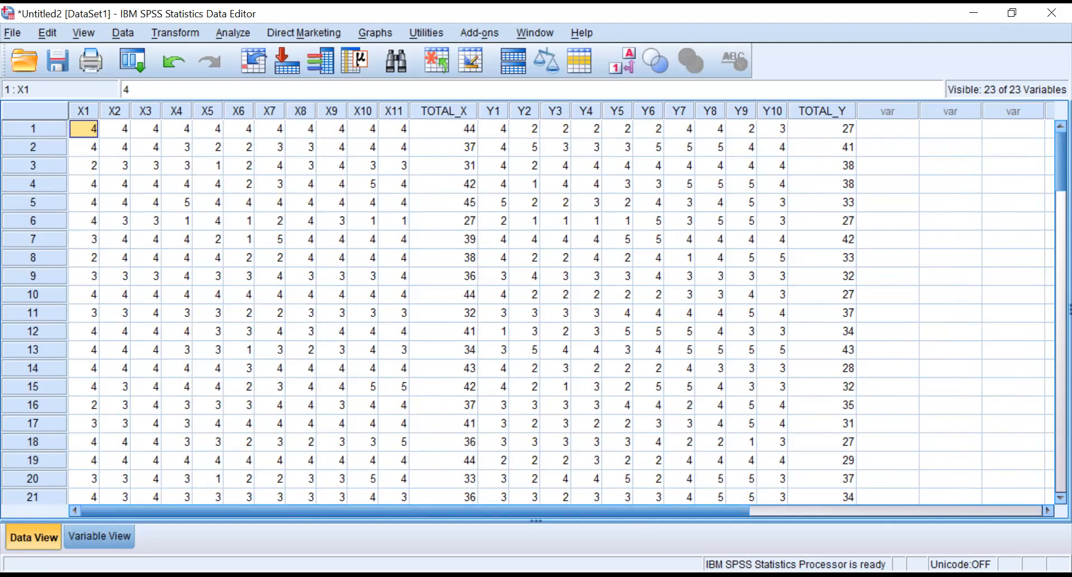
- Switch to the Sequence Pengujian document in Word and review the criteria for the validity, reliability, normality and heteroscedasticity tests
key("alt+Tab")
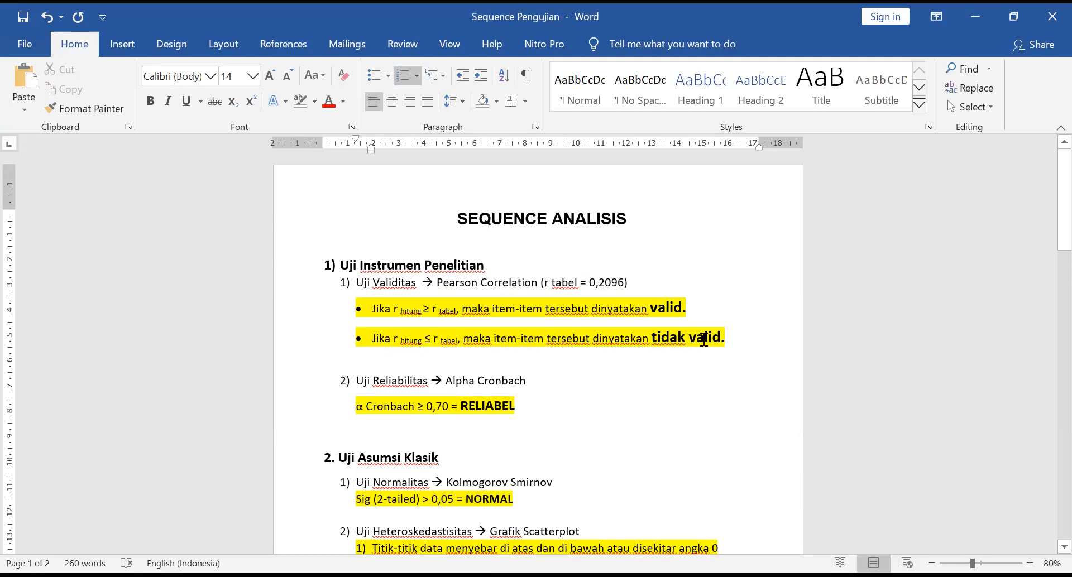
scroll(391, 376, "down", 1)
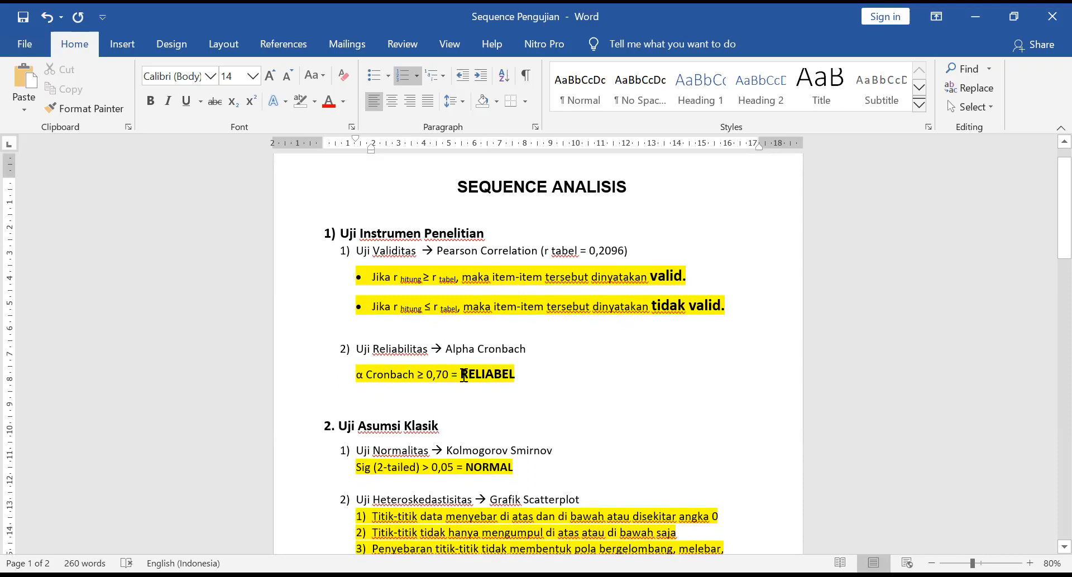
scroll(447, 374, "down", 2)
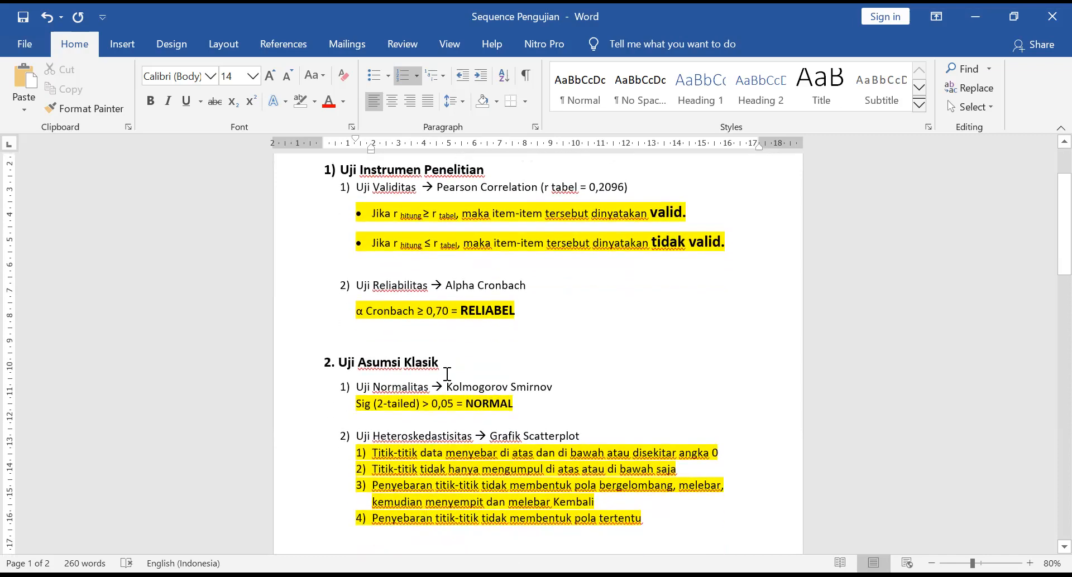
scroll(447, 374, "down", 1)
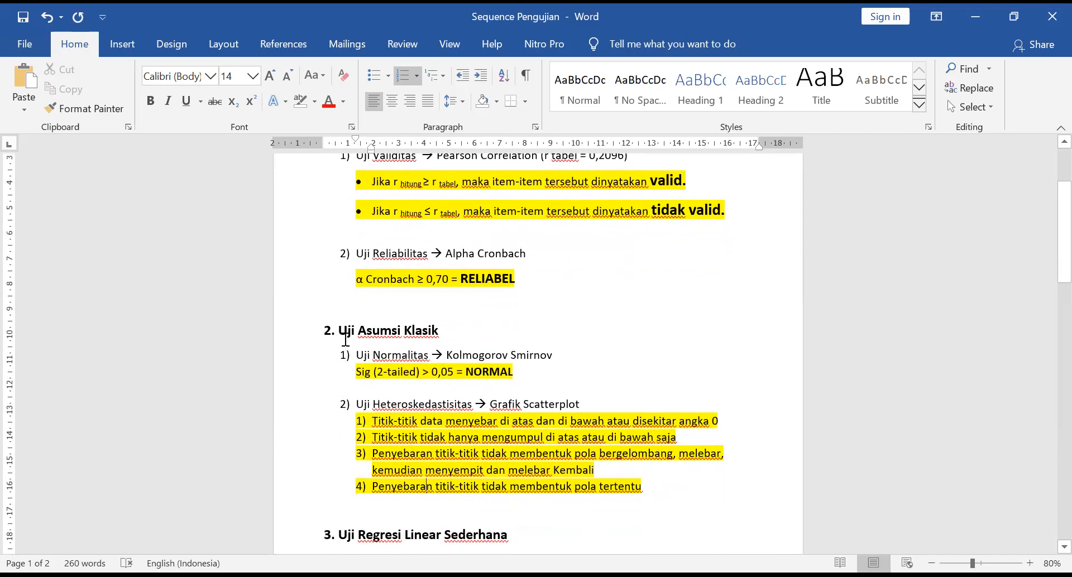
scroll(349, 338, "down", 2)
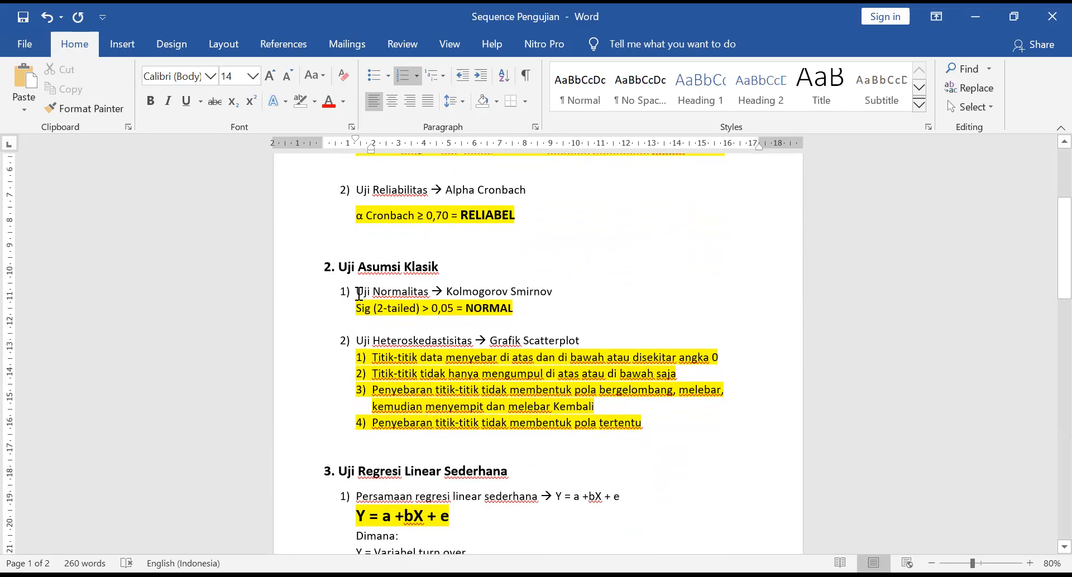
left_click_drag(359, 291, 424, 301)
left_click_drag(356, 340, 443, 340)
left_click(397, 308)
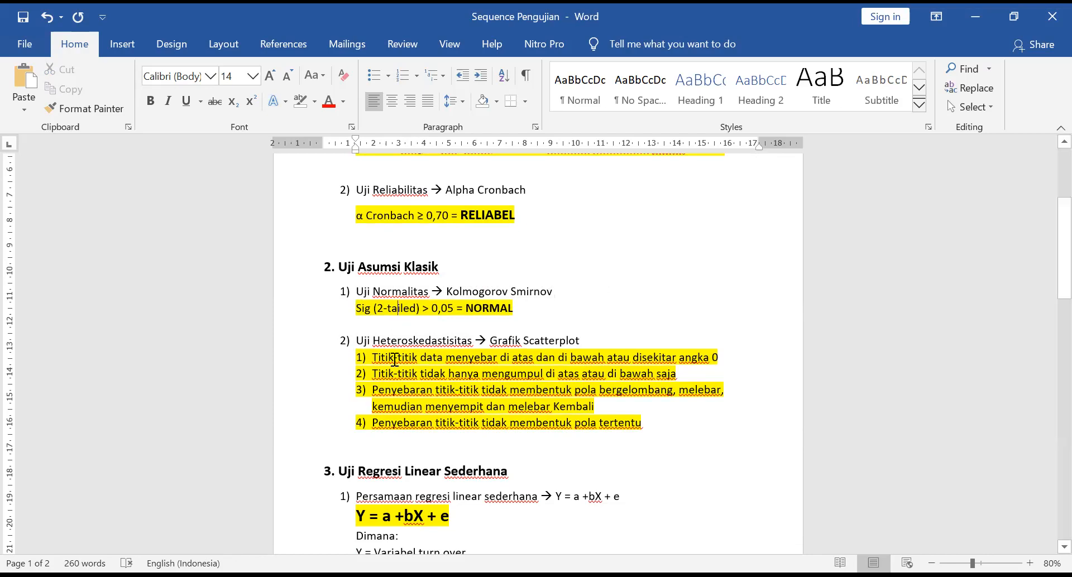
- Review the simple linear regression equation and the correlation test section with its interval table
scroll(395, 359, "down", 8)
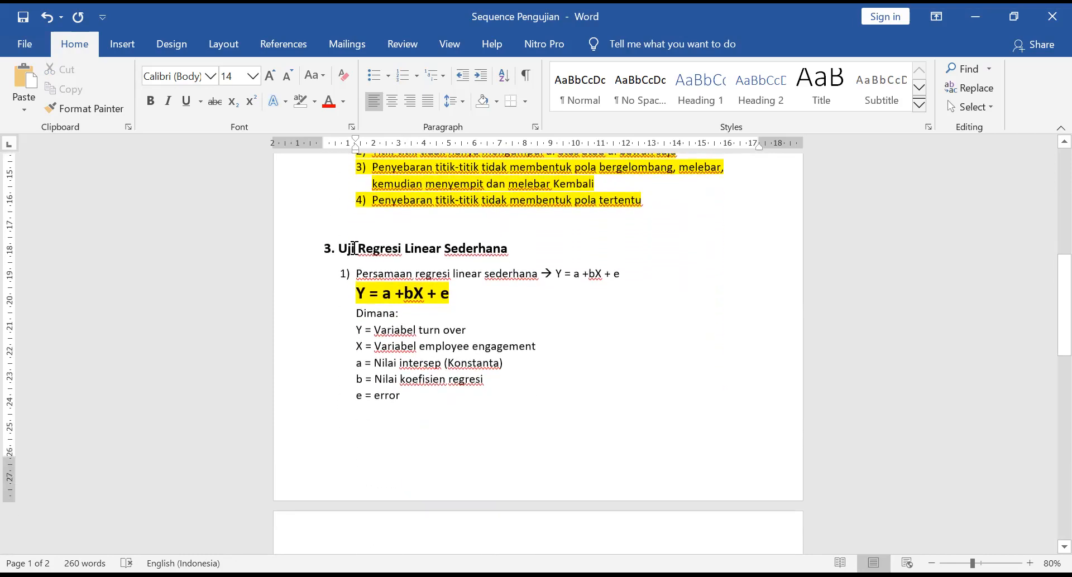
left_click_drag(369, 250, 445, 256)
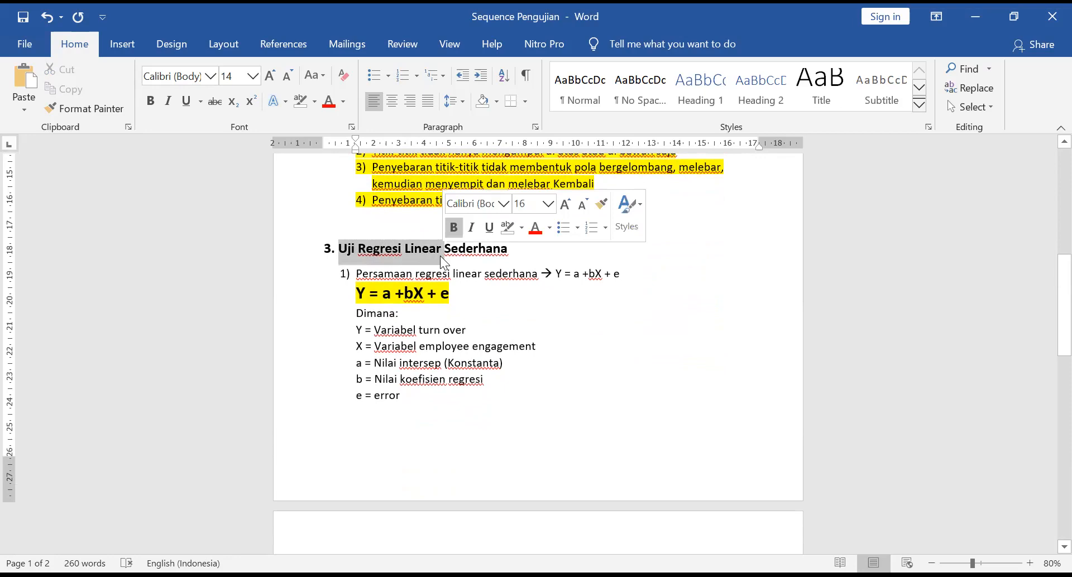
left_click(360, 273)
left_click_drag(378, 274, 532, 279)
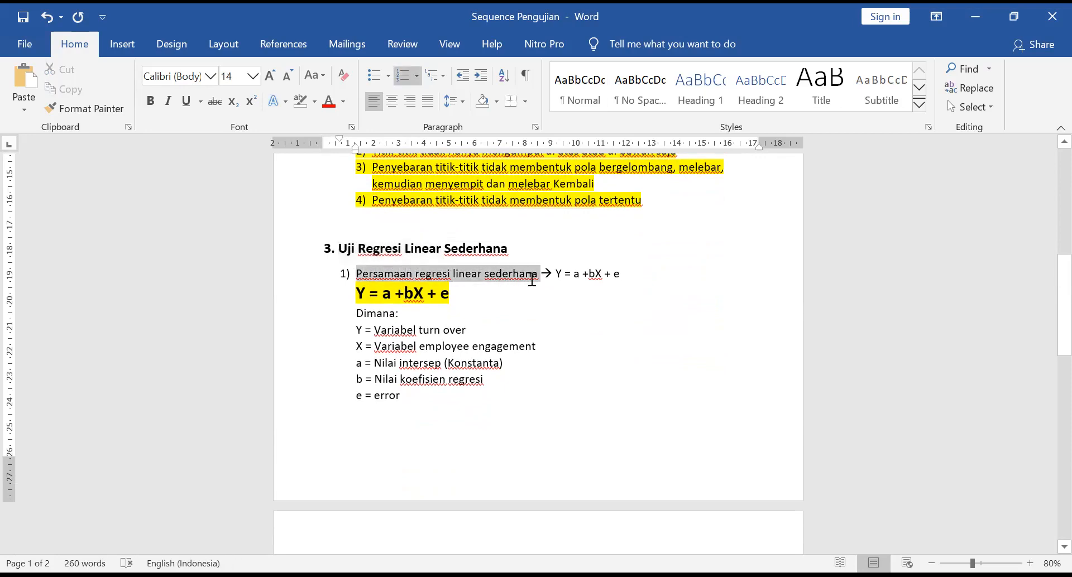
scroll(532, 281, "down", 7)
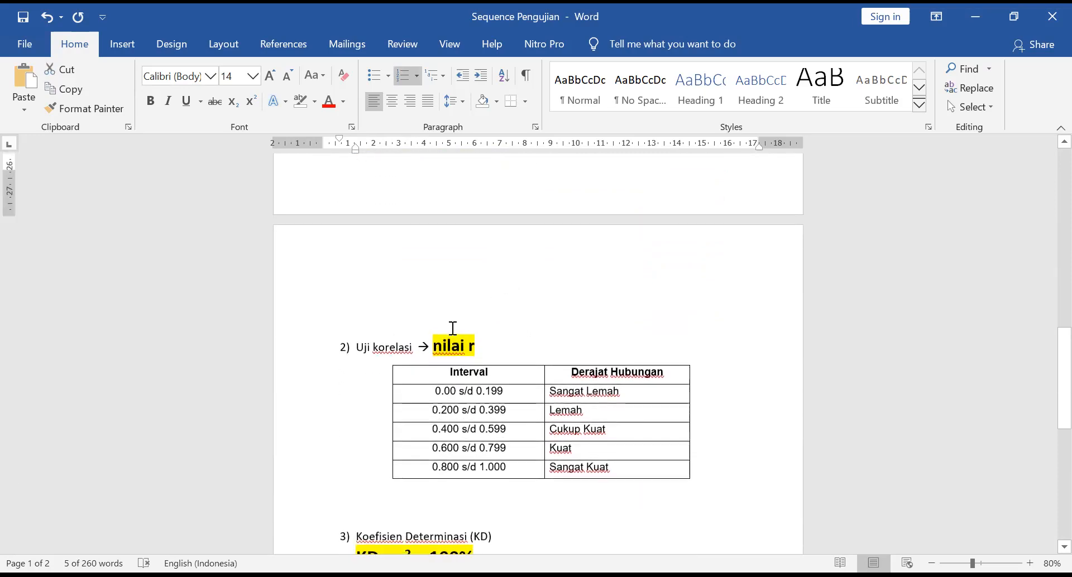
left_click_drag(359, 282, 472, 283)
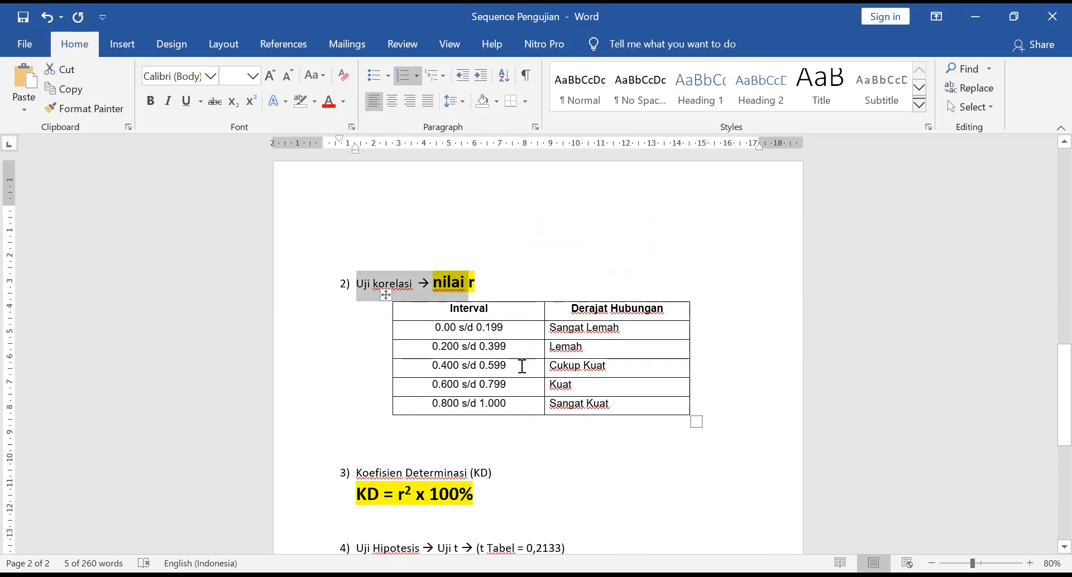
- Review the coefficient of determination formula and the t-test hypothesis section
scroll(497, 297, "down", 4)
left_click(365, 345)
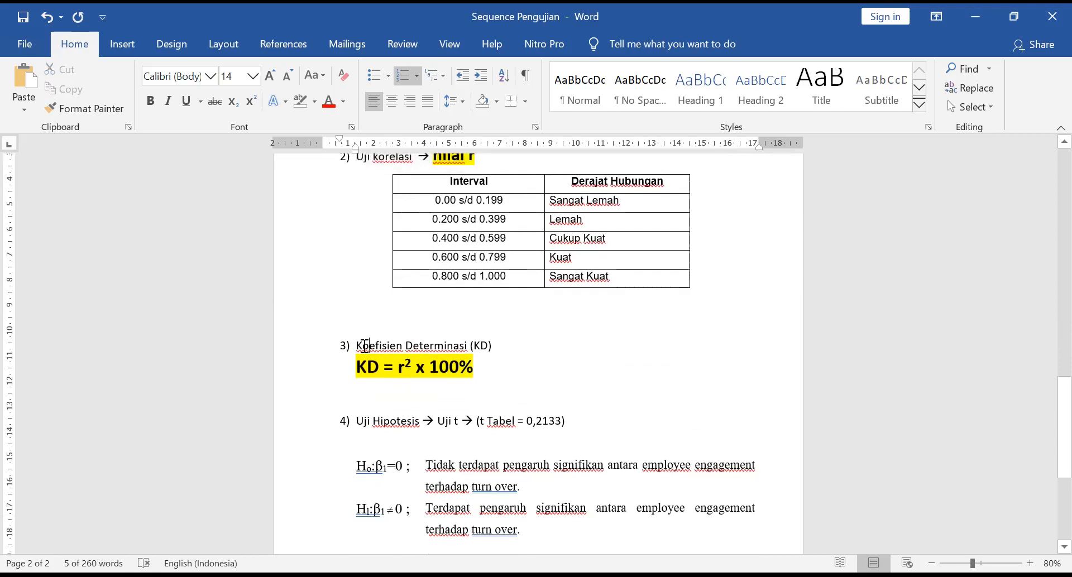
left_click_drag(356, 345, 489, 346)
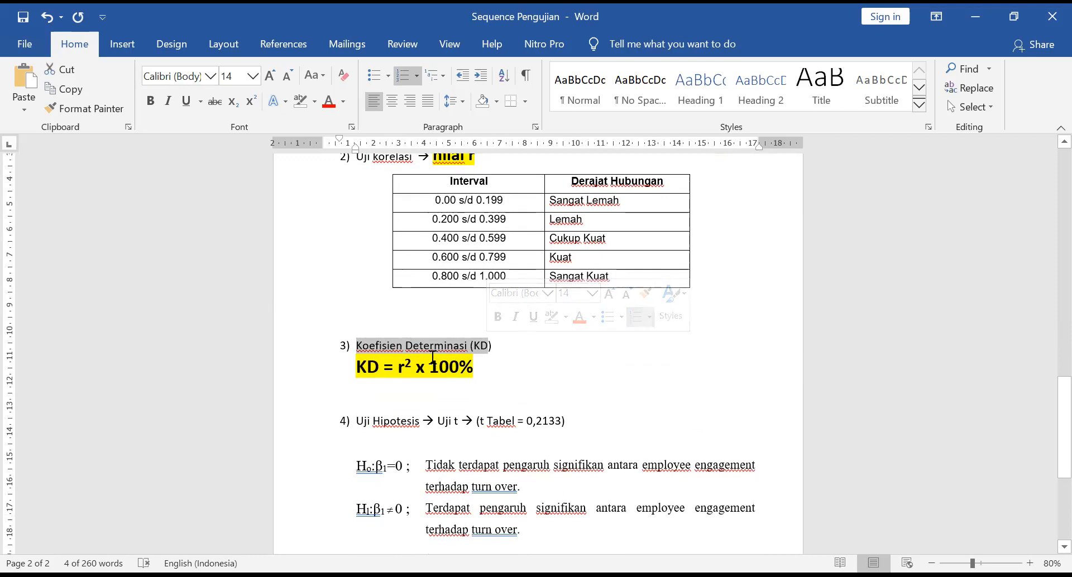
scroll(433, 357, "down", 2)
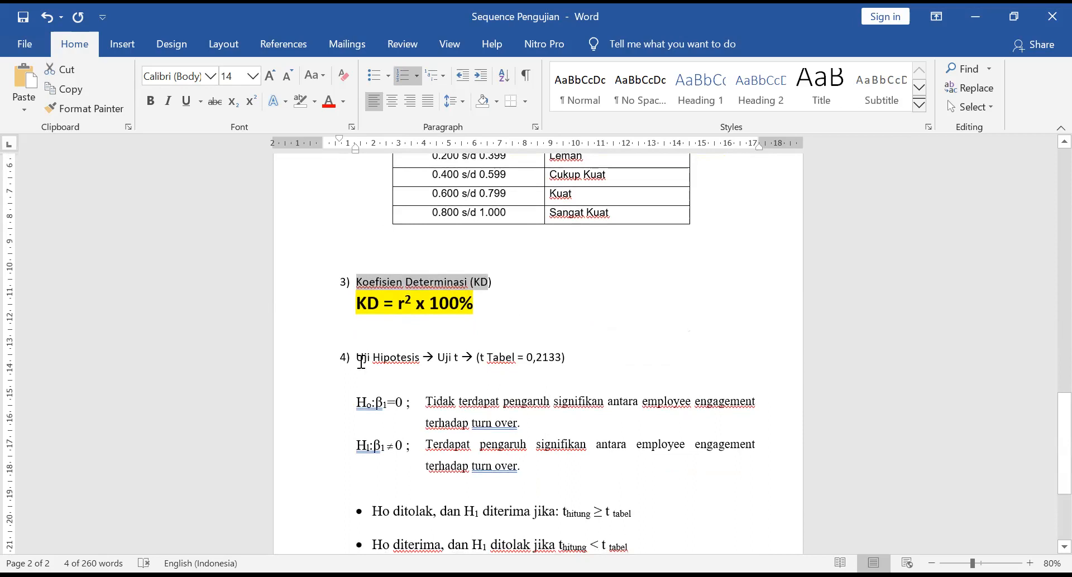
left_click_drag(360, 357, 463, 359)
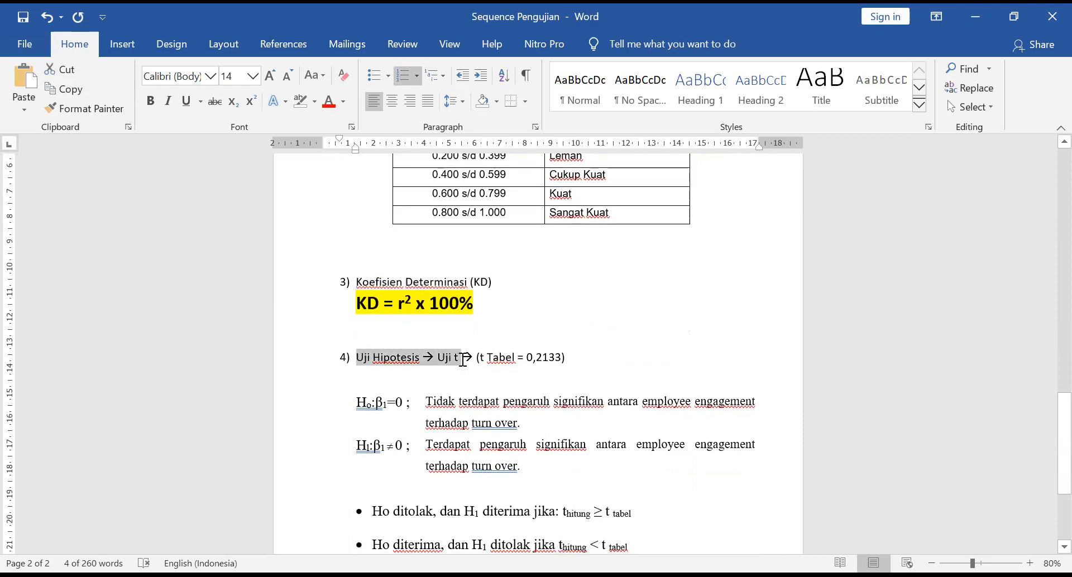
left_click(480, 358)
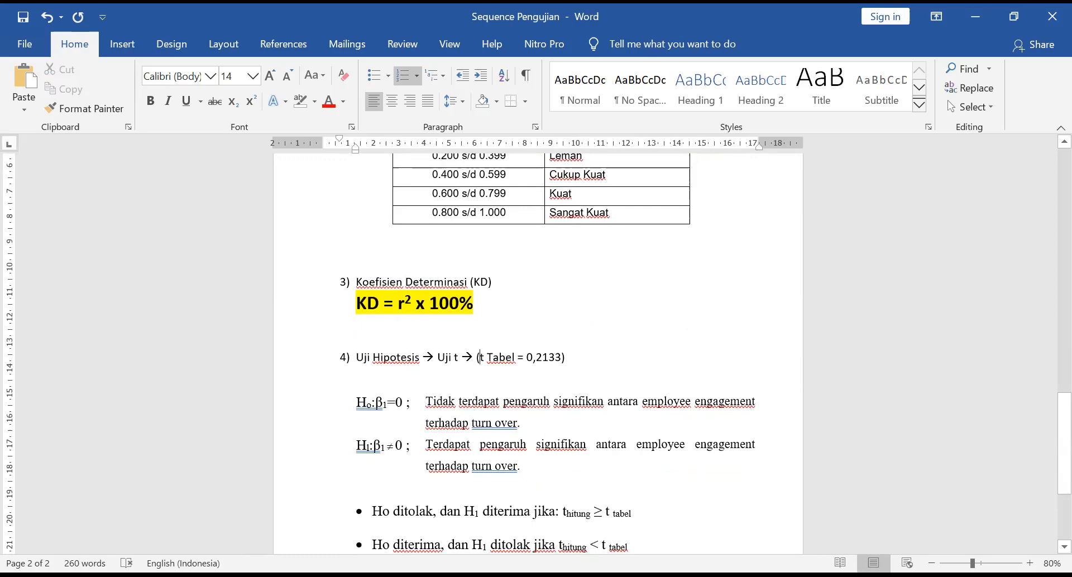
- Switch back to SPSS and run a two-tailed Pearson bivariate correlation on X1 through X11 and the EMPLOYEE ENGAGEMENT total
key("alt+Tab")
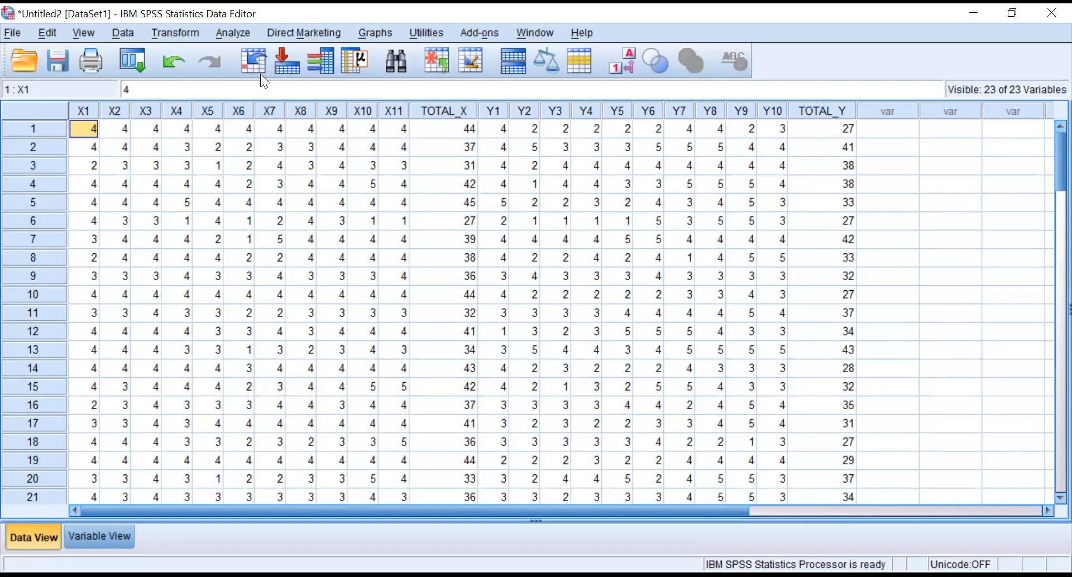
left_click(229, 31)
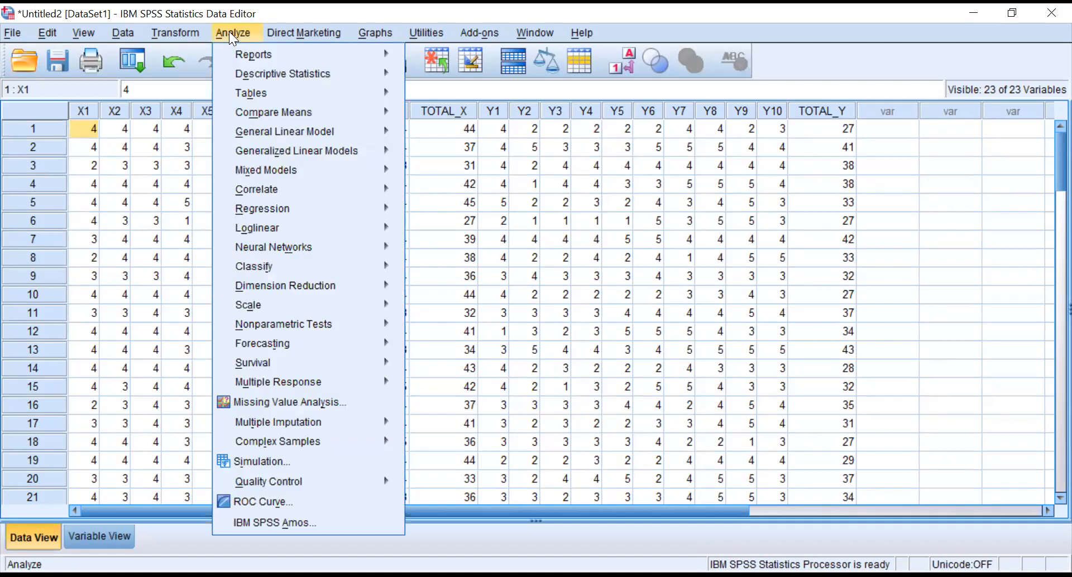
mouse_move(298, 188)
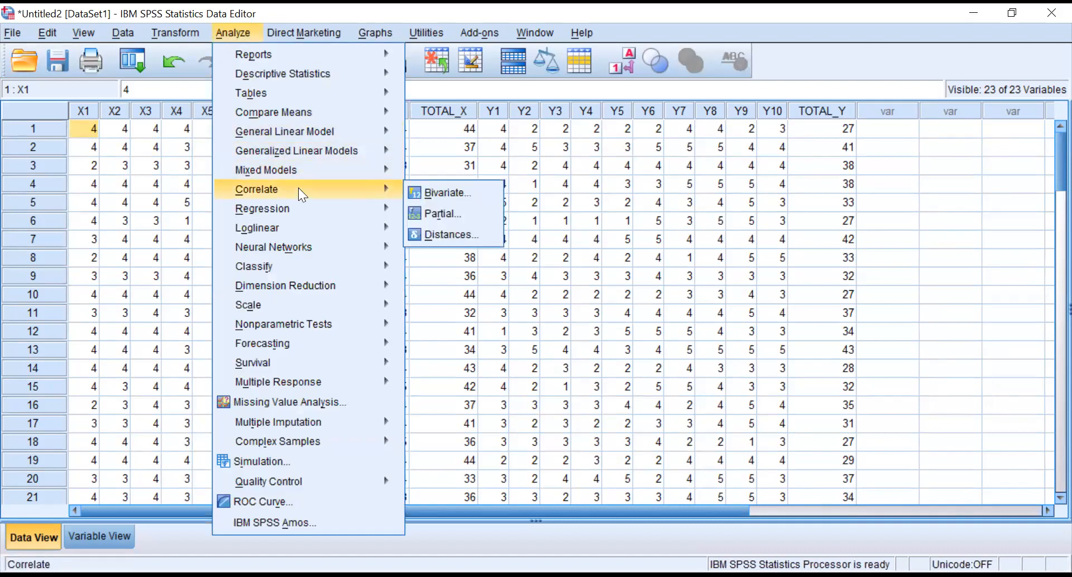
left_click(445, 196)
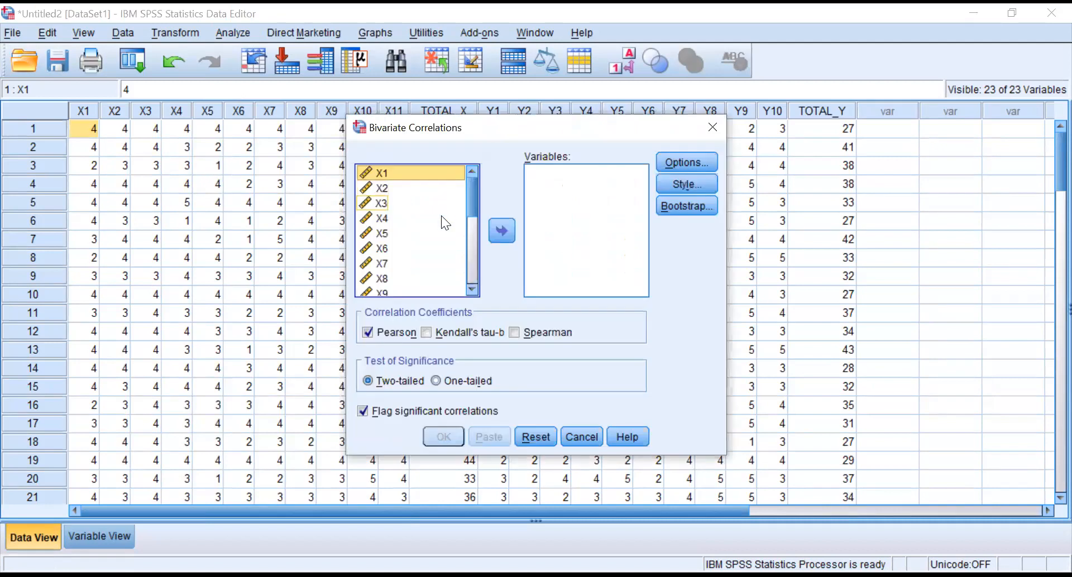
scroll(442, 233, "down", 1)
scroll(442, 234, "up", 1)
scroll(413, 223, "down", 2)
left_click(415, 247, "shift")
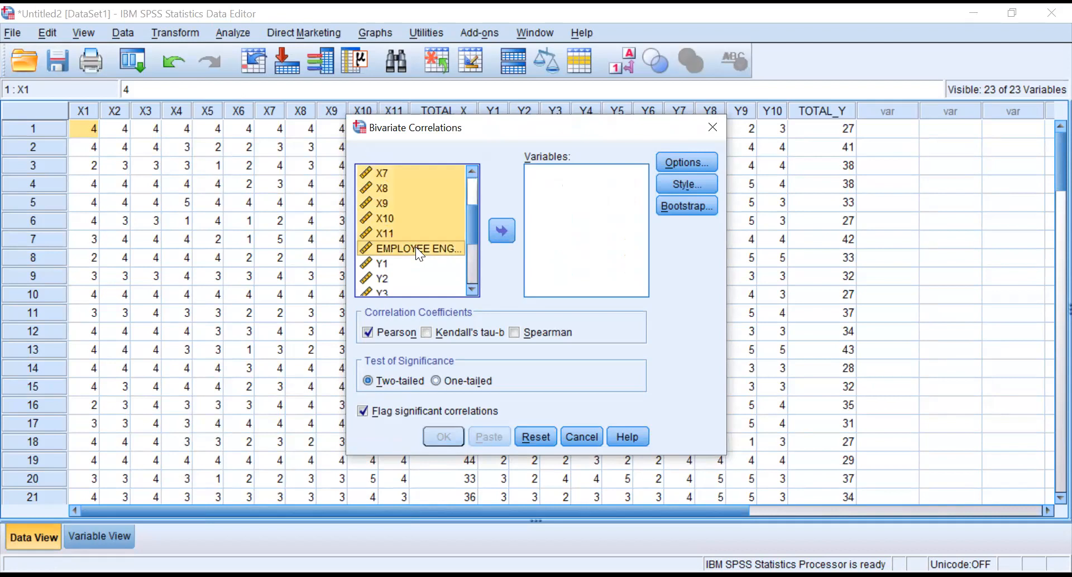
left_click(501, 231)
scroll(590, 240, "down", 1)
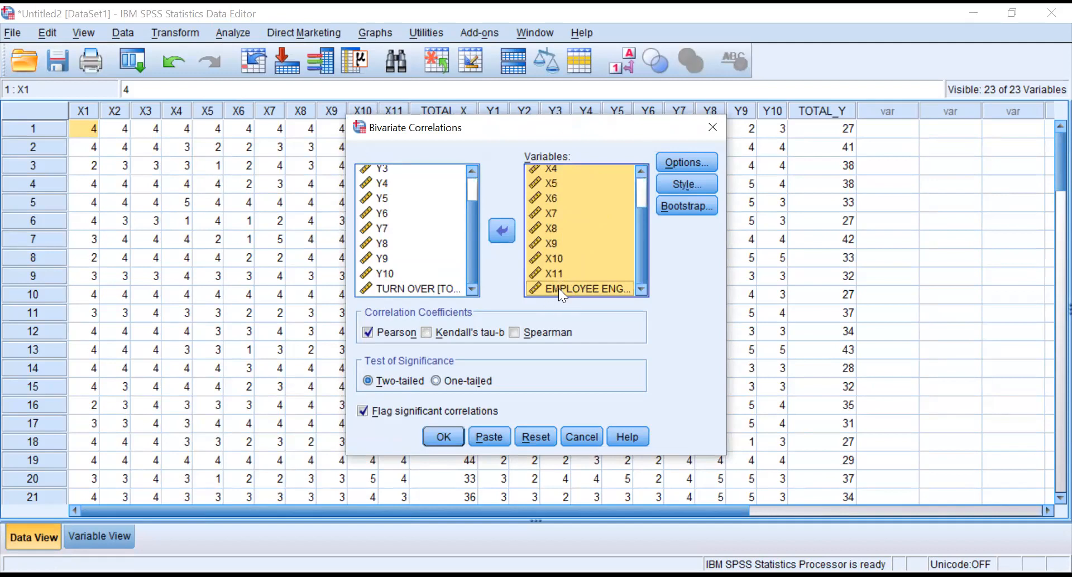
scroll(560, 281, "up", 1)
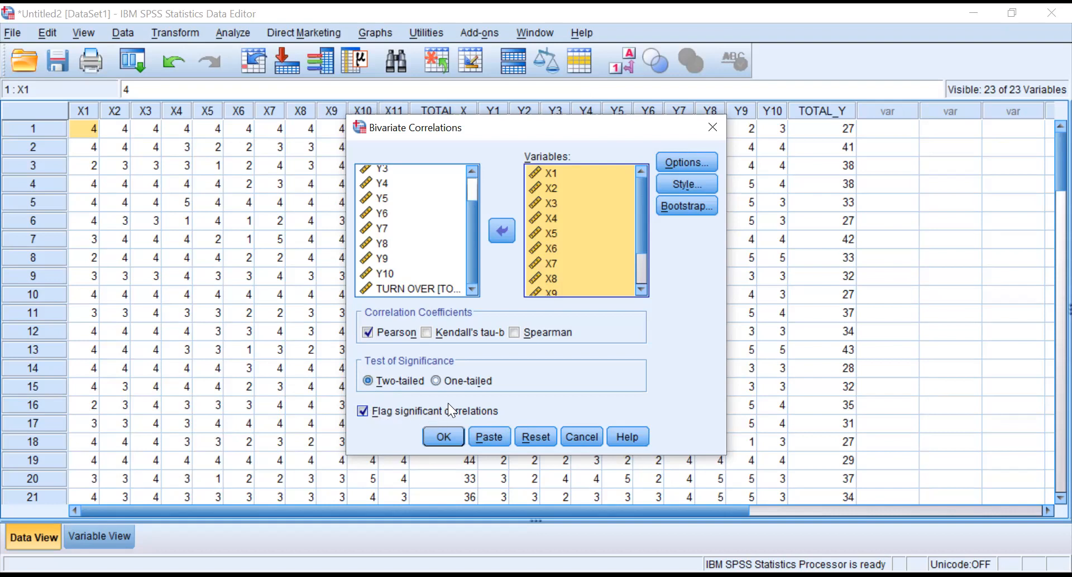
left_click(443, 436)
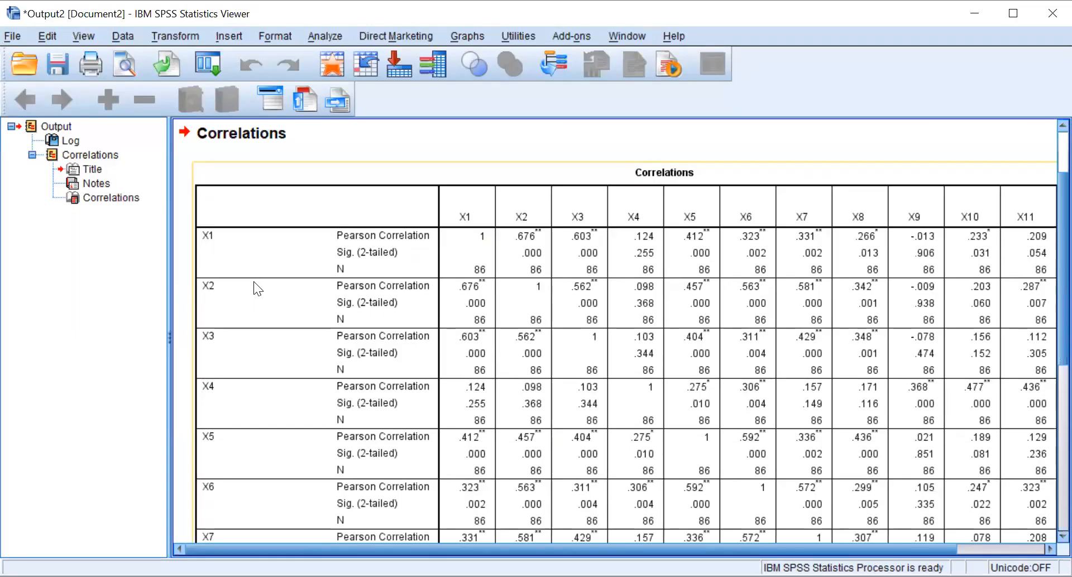
- Examine the X item correlation table, reading each item's Pearson value and significance in the EMPLOYEE ENGAGEMENT column
scroll(329, 447, "down", 10)
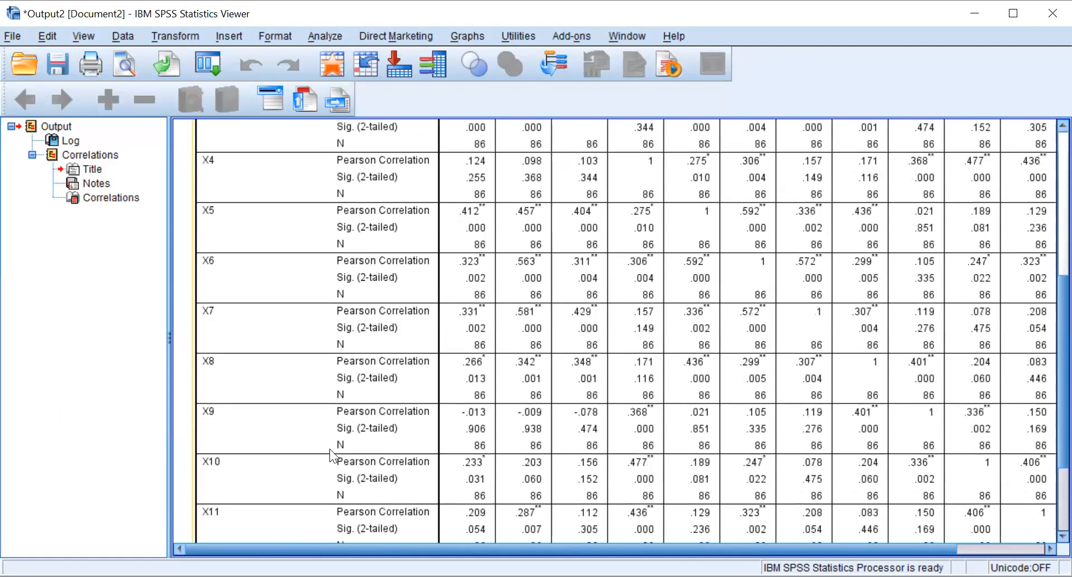
scroll(328, 454, "down", 1)
scroll(328, 454, "up", 15)
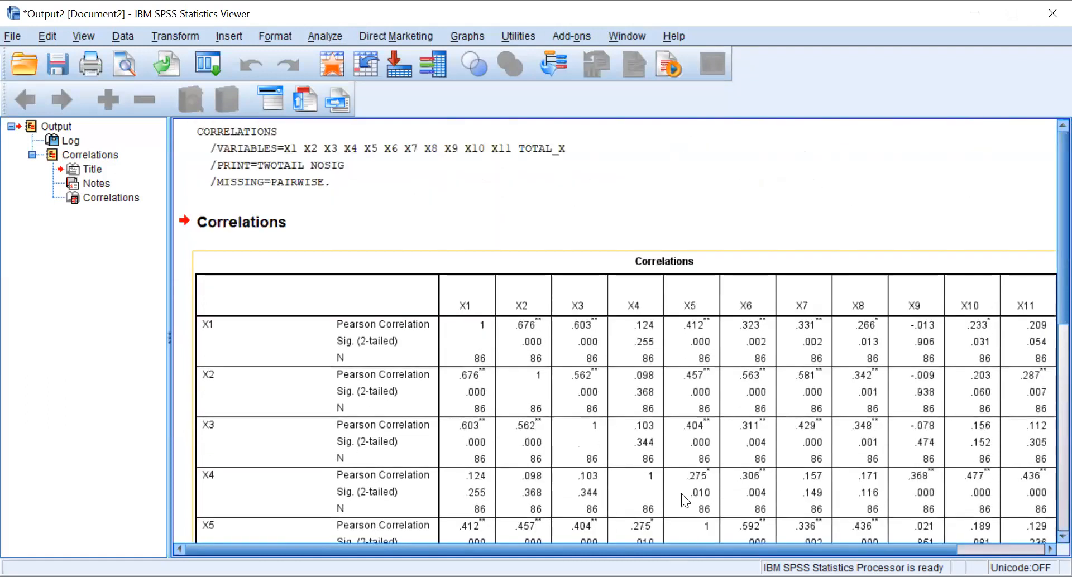
scroll(681, 493, "down", 2)
scroll(774, 539, "right", 3)
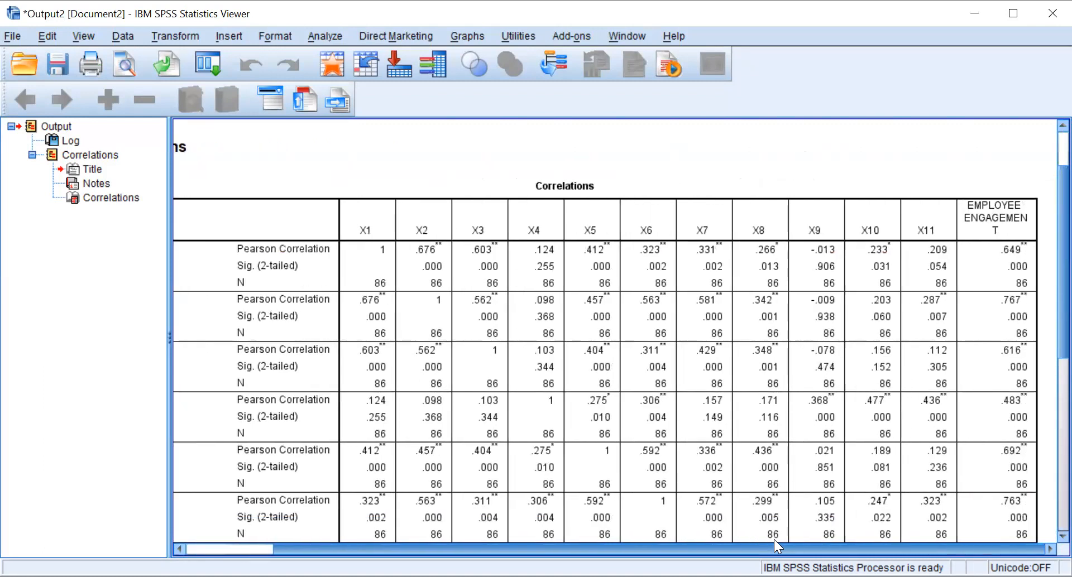
scroll(834, 540, "left", 3)
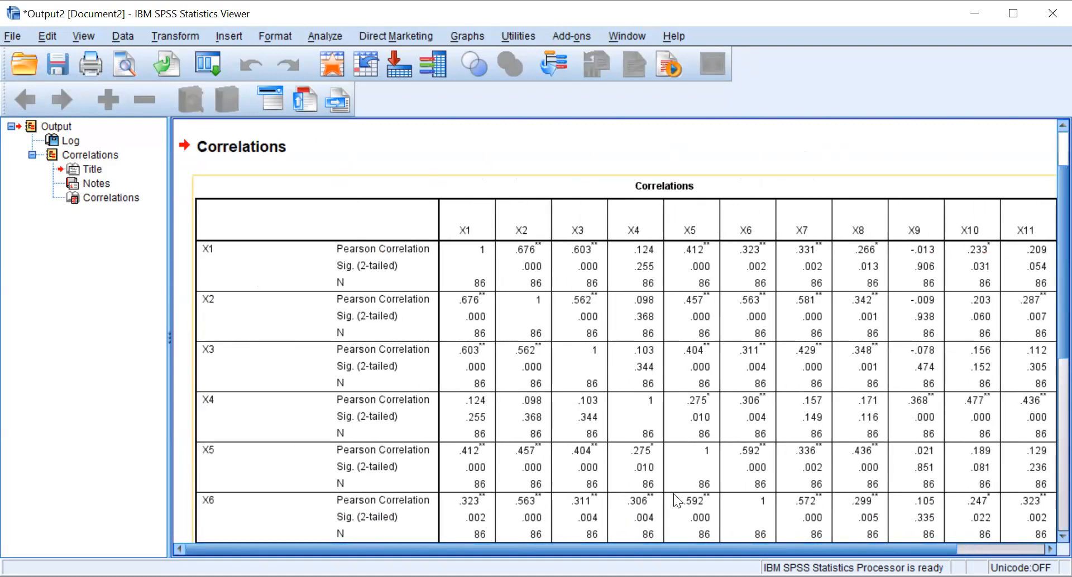
scroll(820, 540, "right", 3)
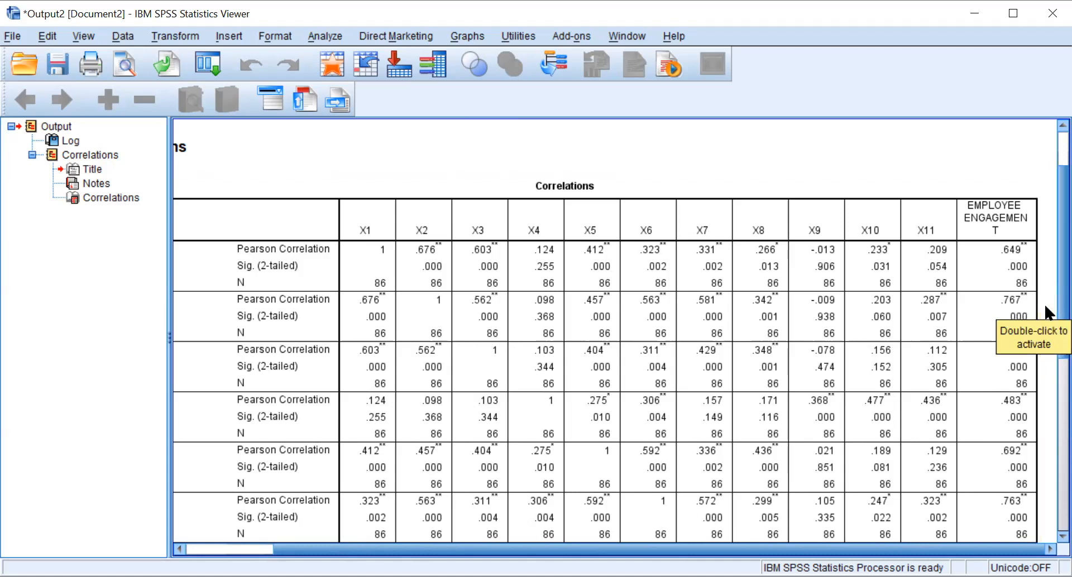
scroll(1044, 306, "down", 2)
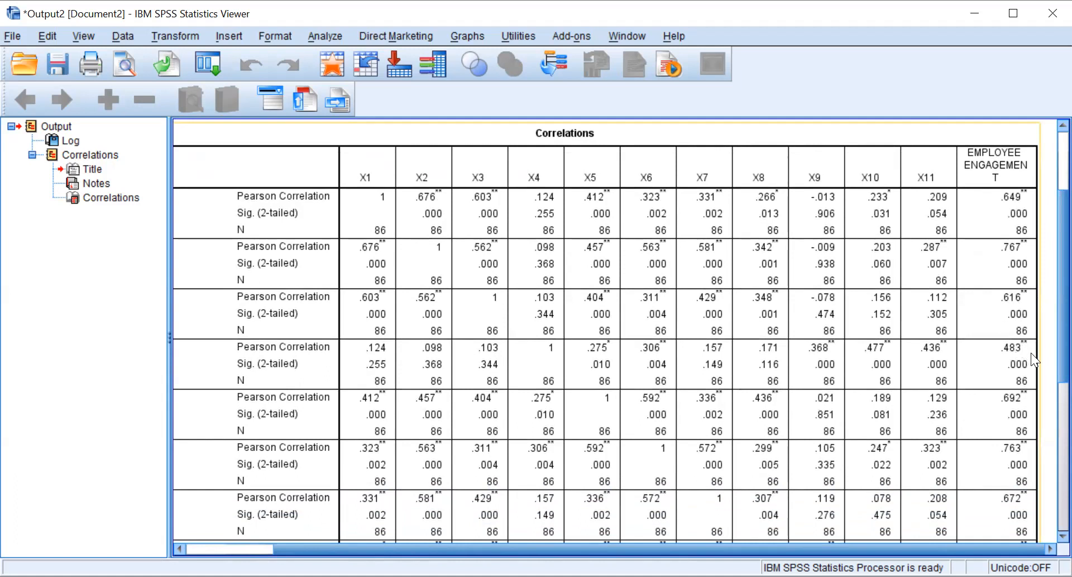
scroll(1043, 355, "down", 3)
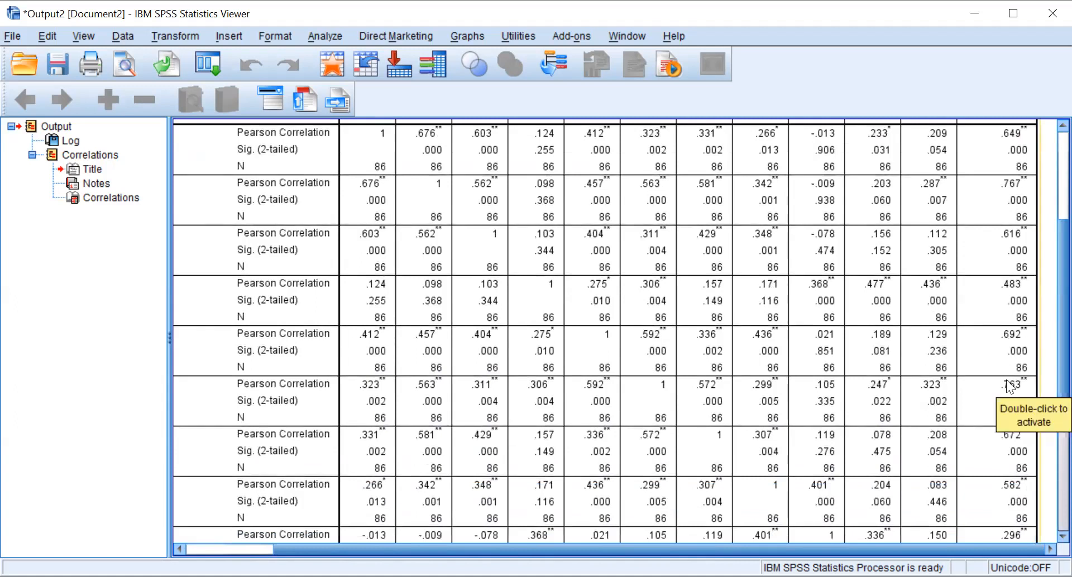
scroll(1044, 390, "down", 4)
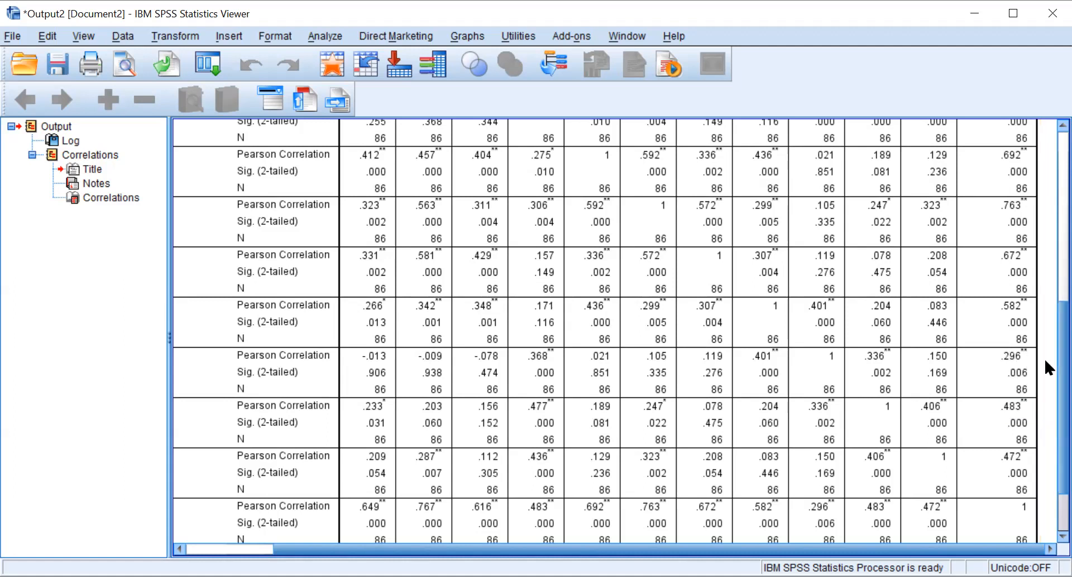
scroll(1038, 363, "down", 1)
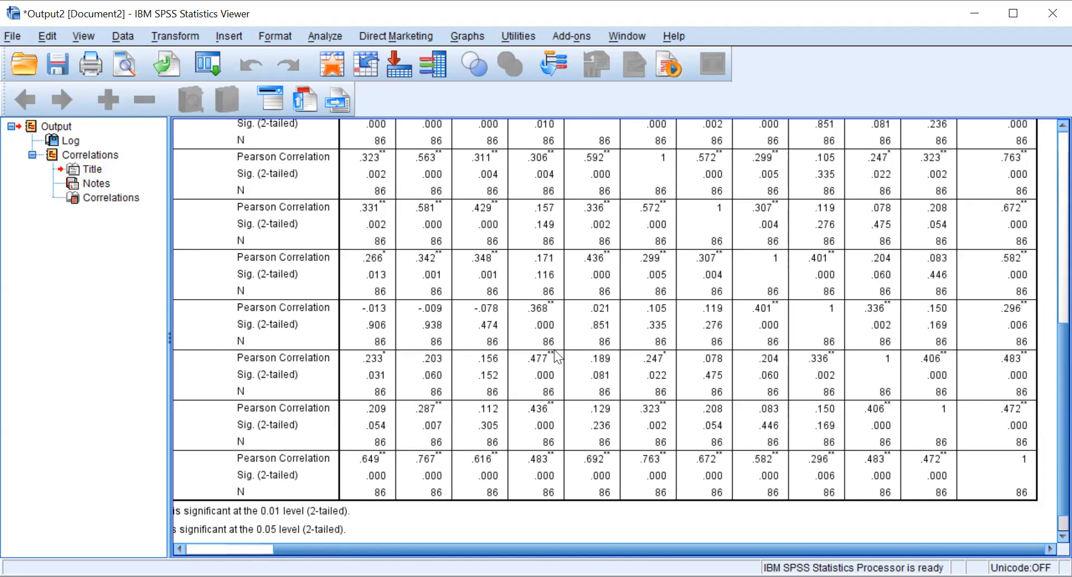
- Reset the bivariate correlation setup and run a two-tailed Pearson correlation on Y1 through Y10 and the TURN OVER total
key("alt+Tab")
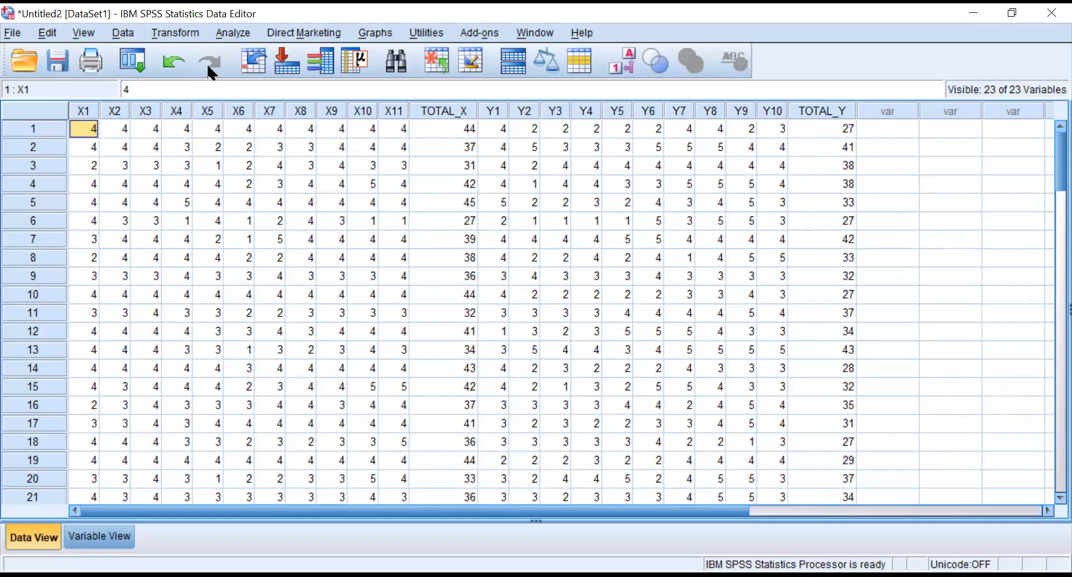
left_click(241, 34)
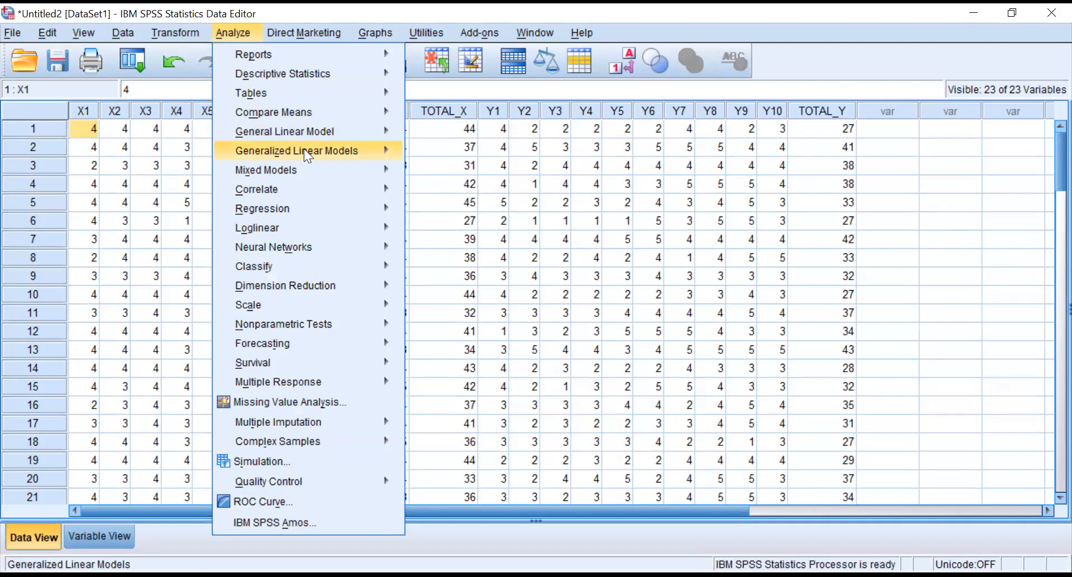
mouse_move(332, 188)
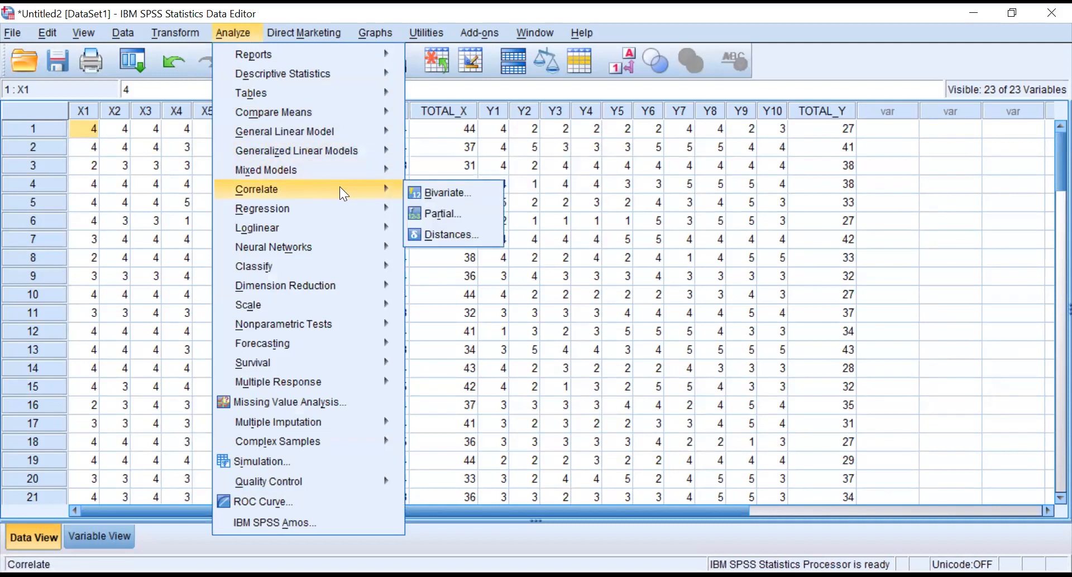
left_click(437, 192)
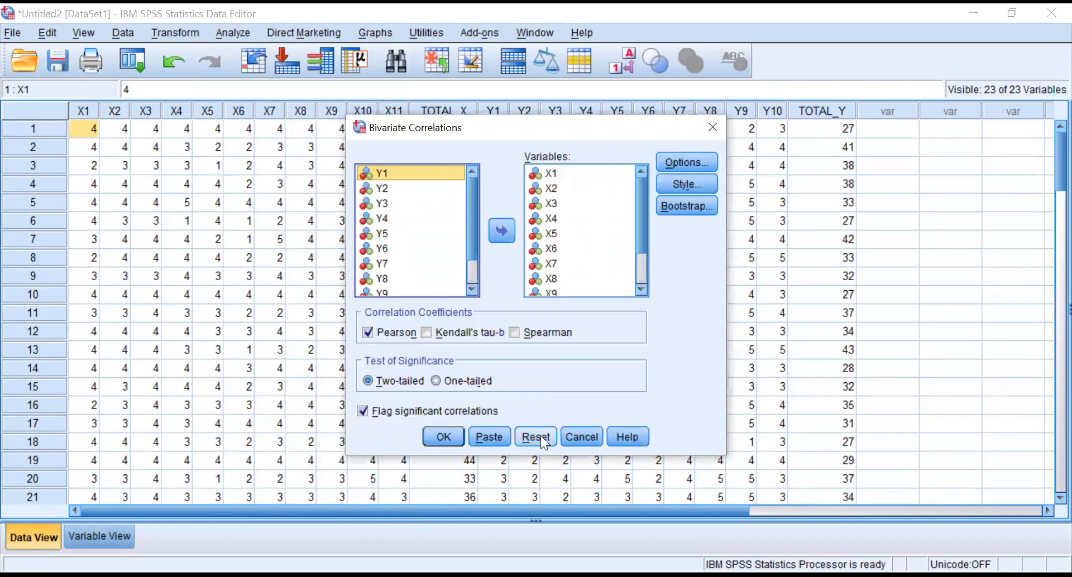
scroll(437, 274, "down", 3)
scroll(434, 270, "down", 1)
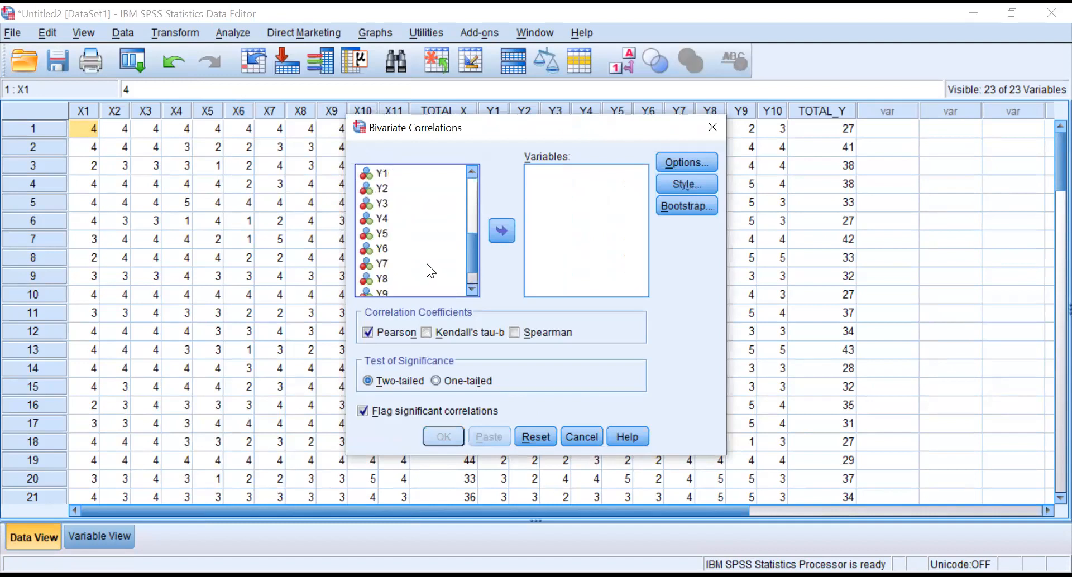
left_click(382, 174)
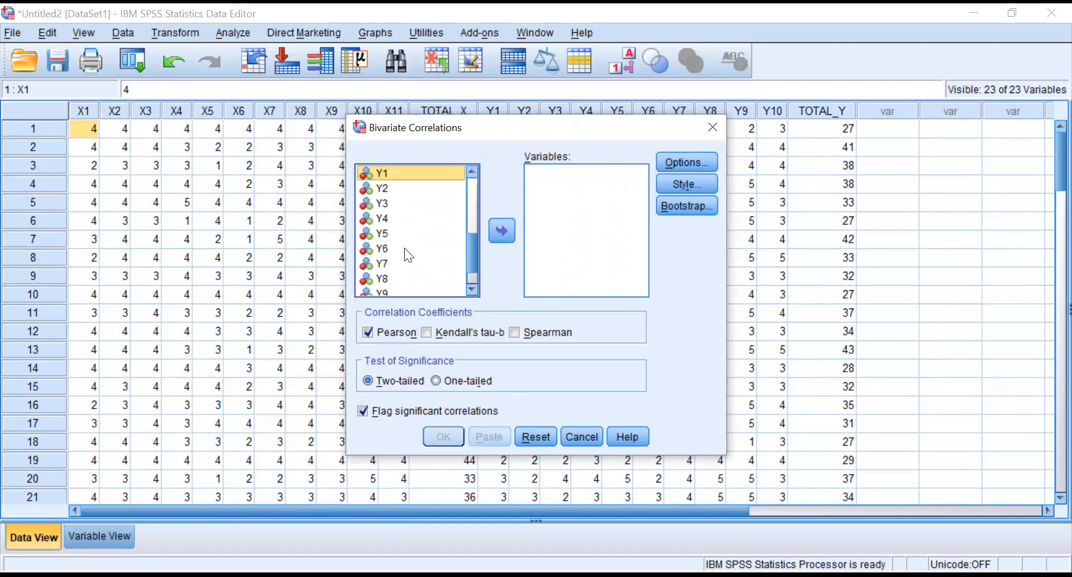
scroll(410, 284, "down", 1)
left_click(410, 286, "shift")
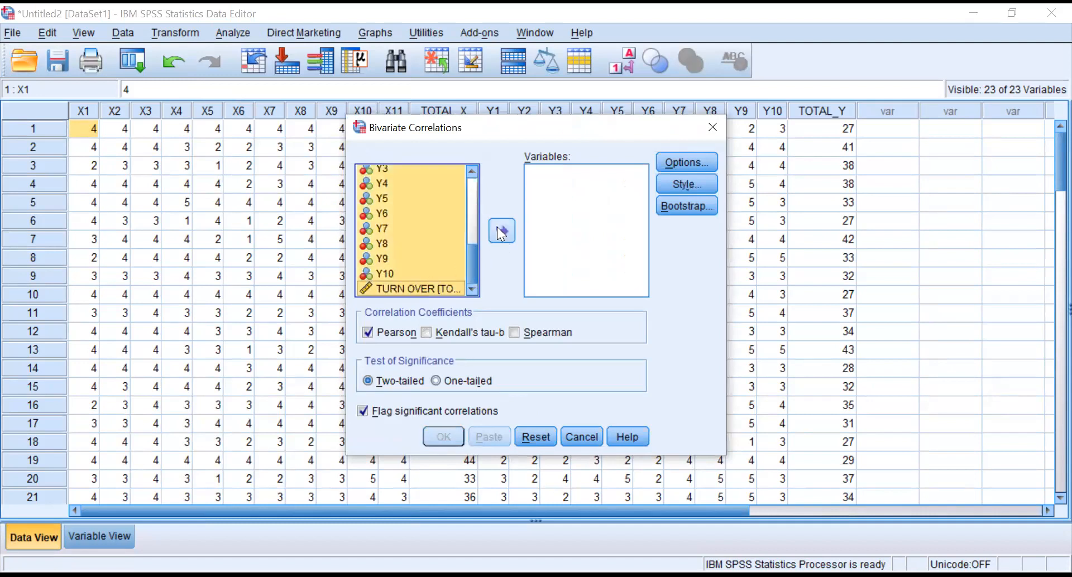
left_click(501, 231)
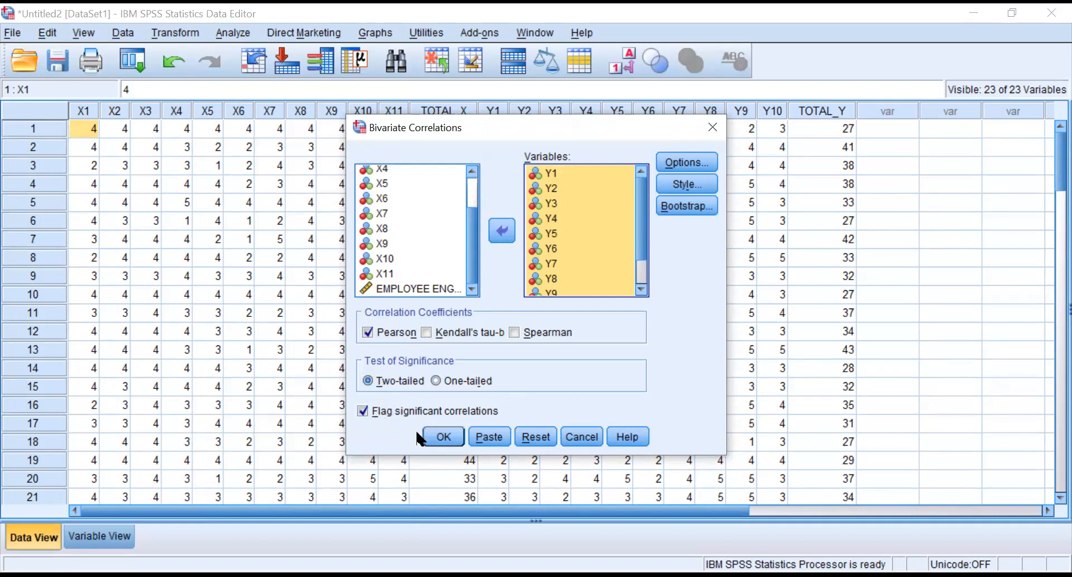
left_click(447, 439)
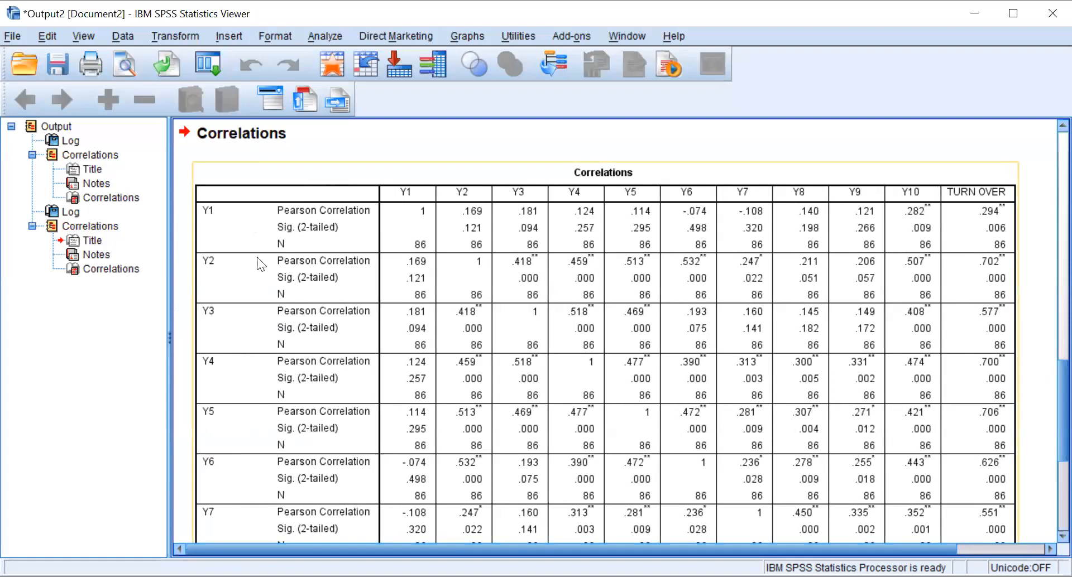
- Examine the Y item correlation table, reading each item's Pearson value and significance in the TURN OVER column
scroll(494, 445, "up", 4)
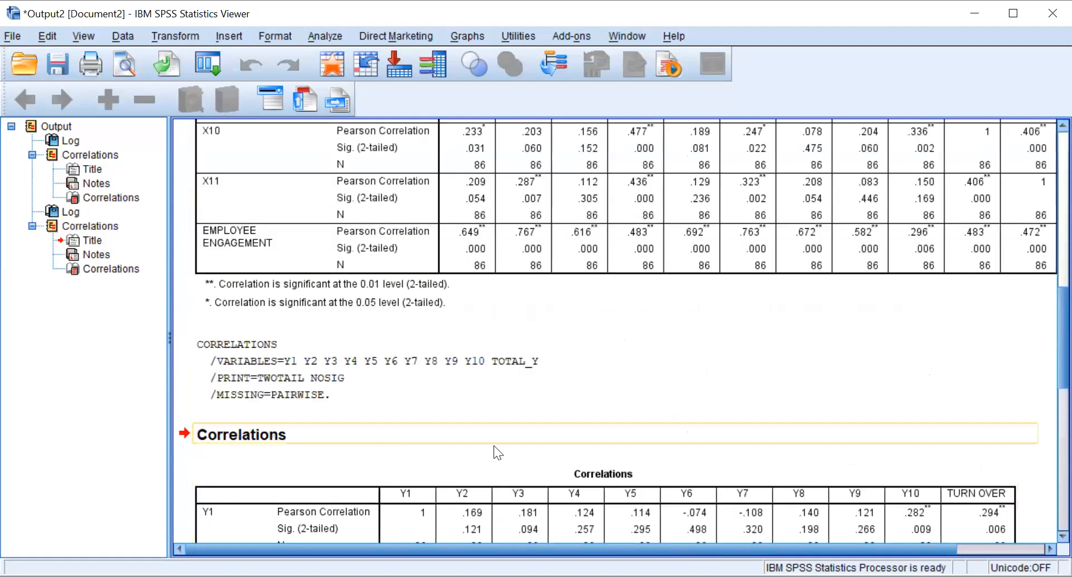
scroll(451, 417, "down", 5)
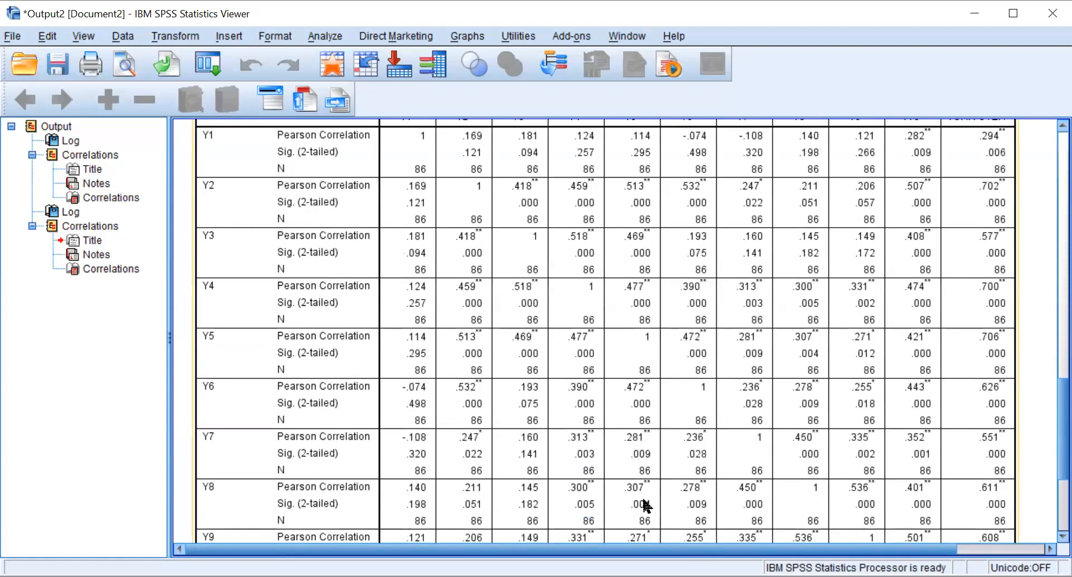
scroll(758, 539, "right", 3)
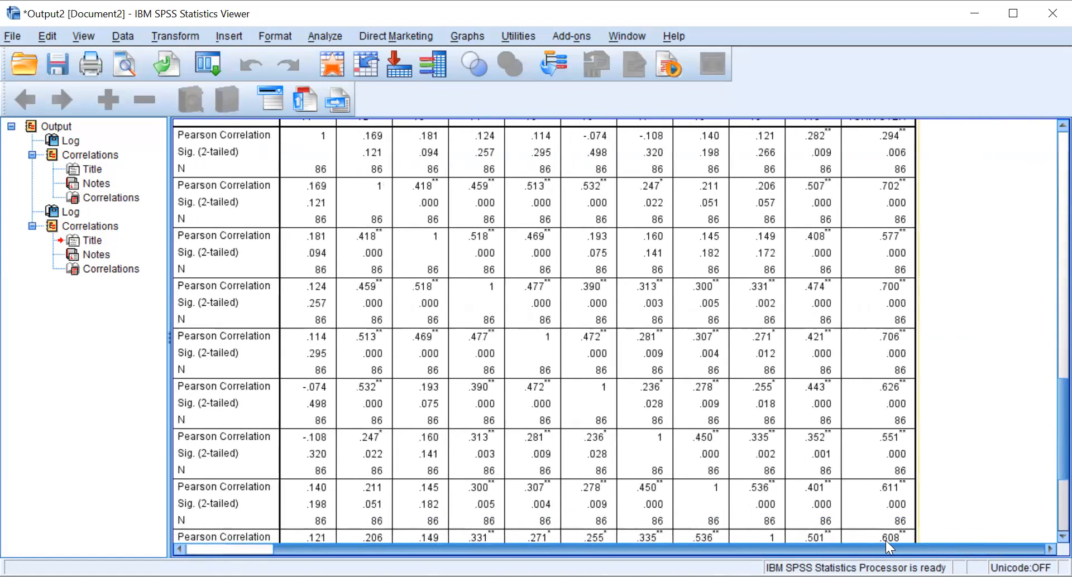
scroll(914, 436, "up", 3)
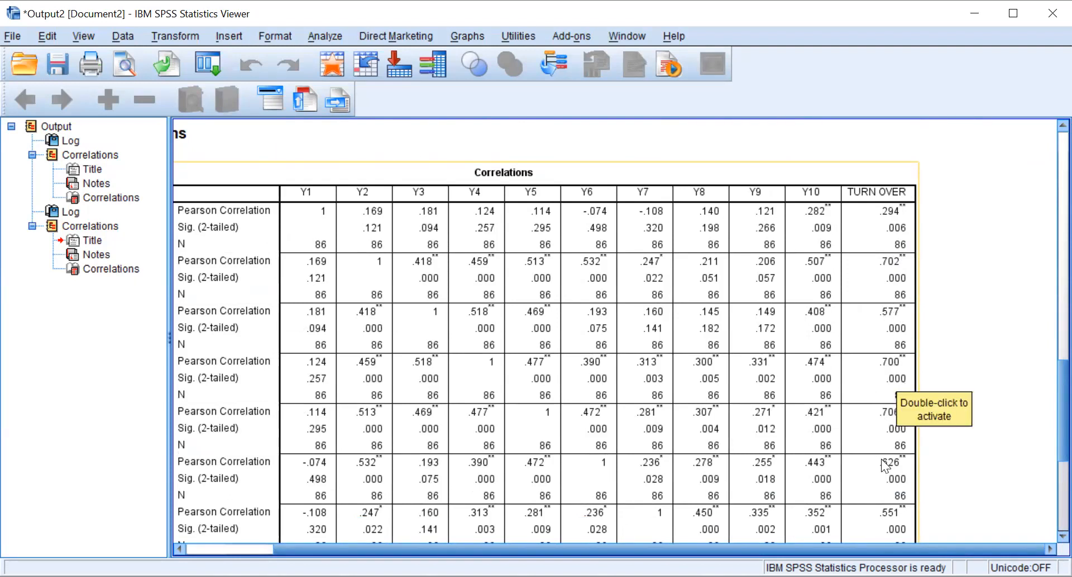
scroll(885, 466, "down", 3)
scroll(883, 487, "down", 4)
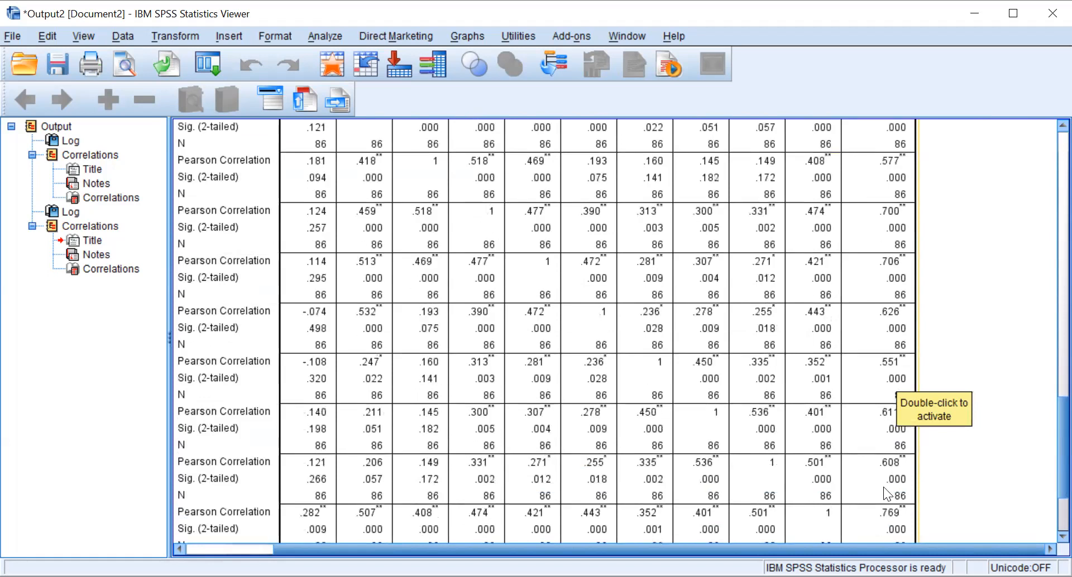
scroll(885, 477, "down", 2)
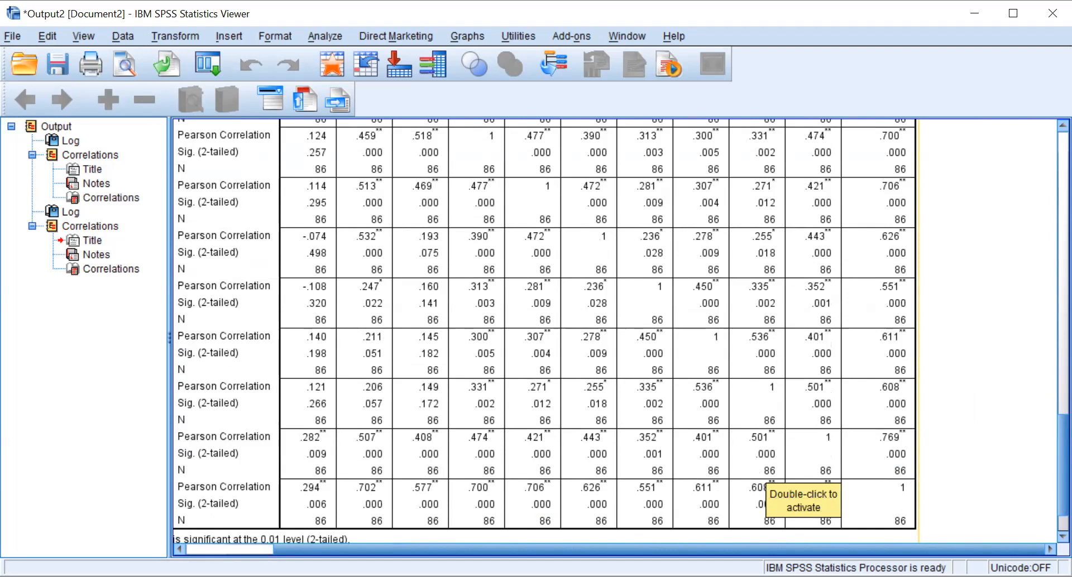
- Set up a linear regression in the Data Editor with EMPLOYEE ENGAGEMENT as the independent and TURN OVER as the dependent variable
key("alt+Tab")
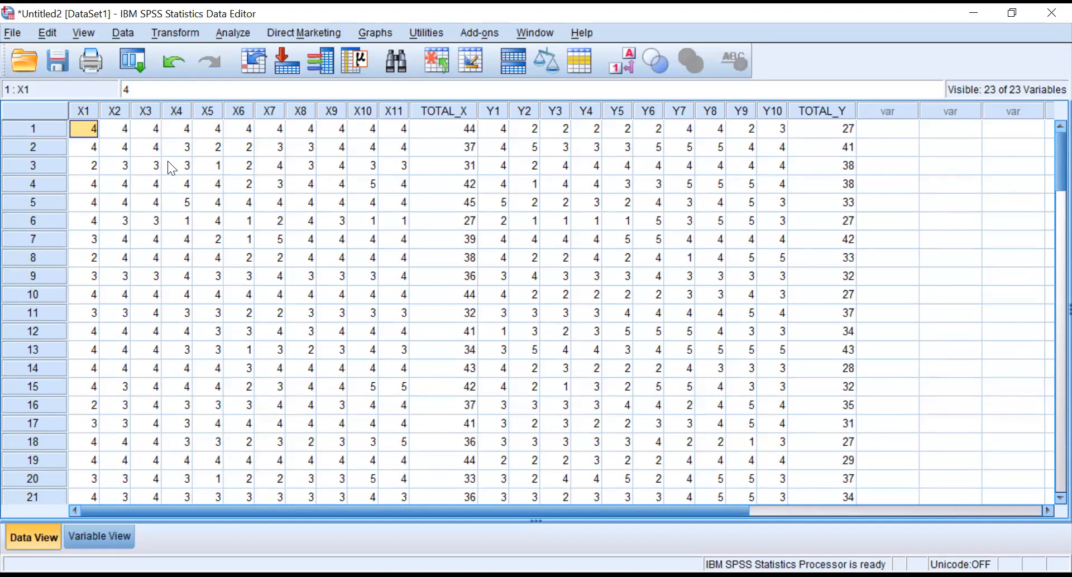
left_click(239, 37)
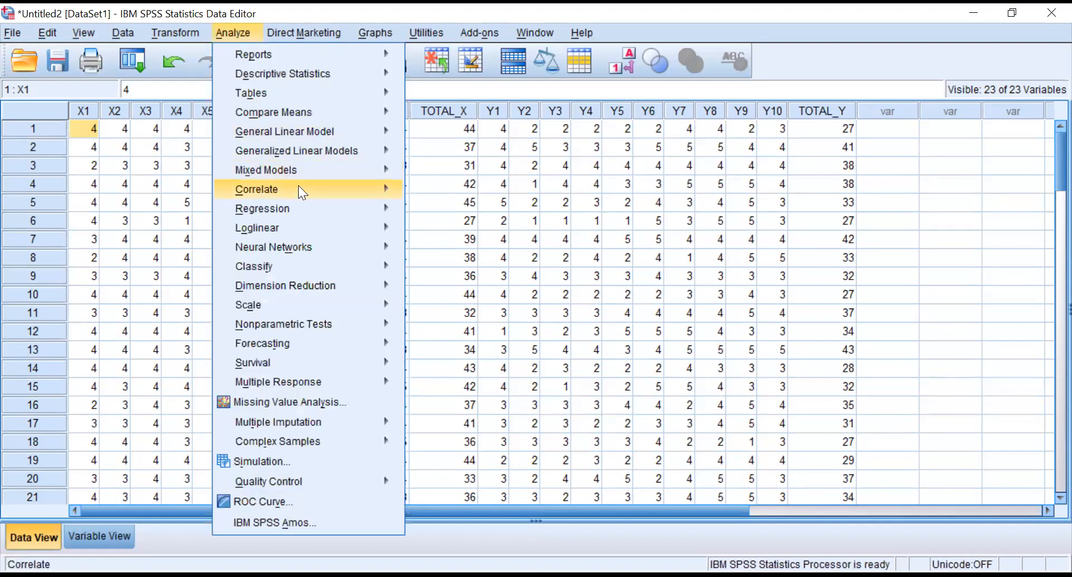
mouse_move(314, 207)
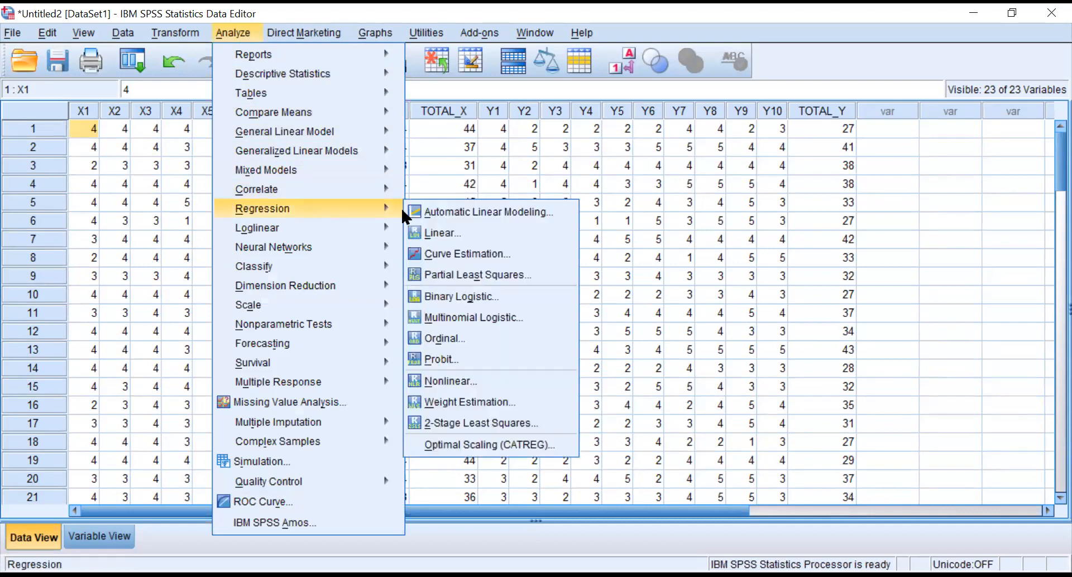
left_click(459, 233)
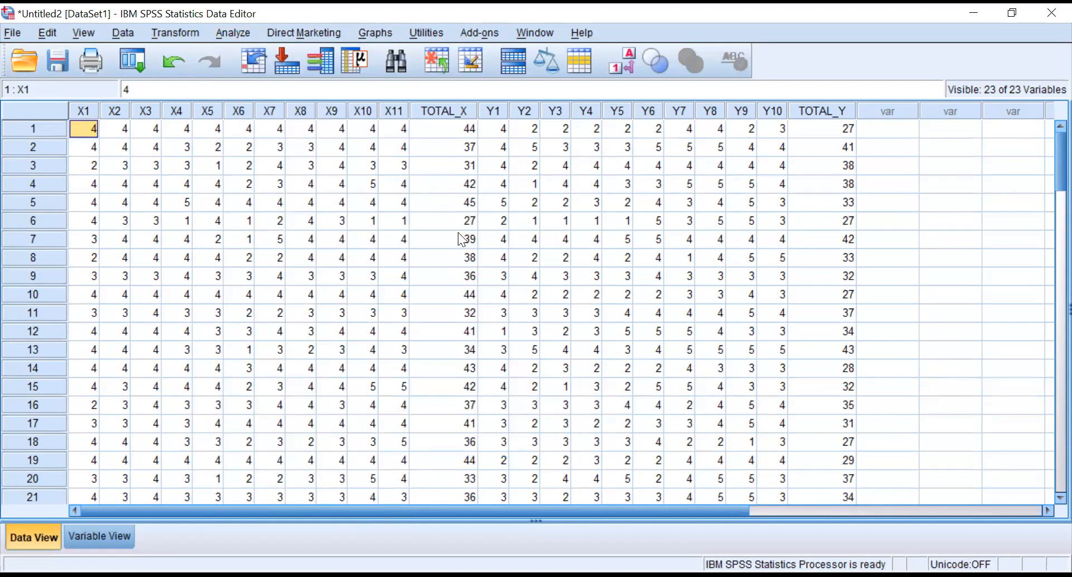
scroll(392, 323, "down", 1)
scroll(392, 322, "down", 1)
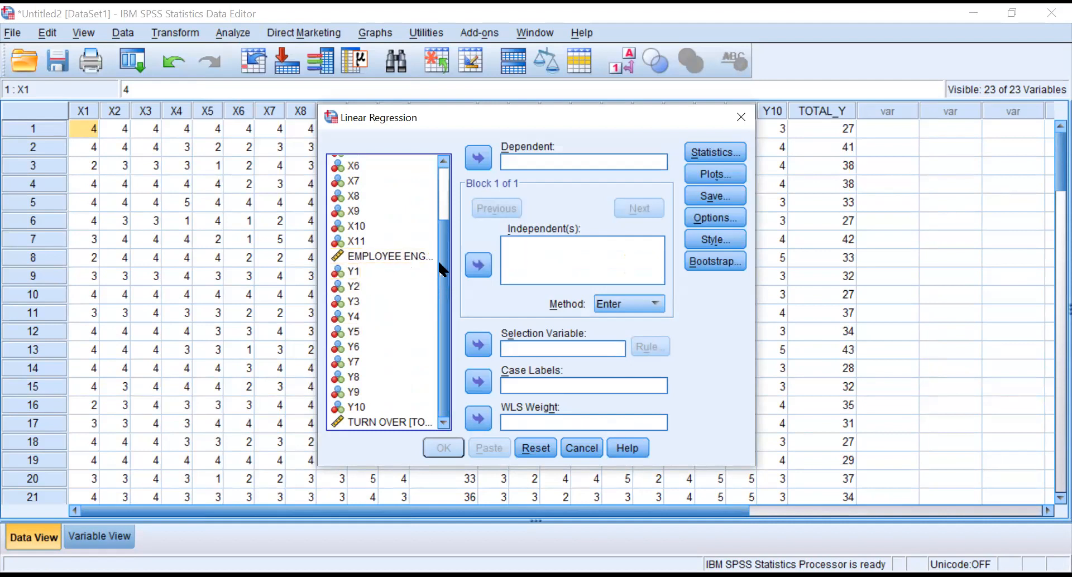
left_click(404, 254)
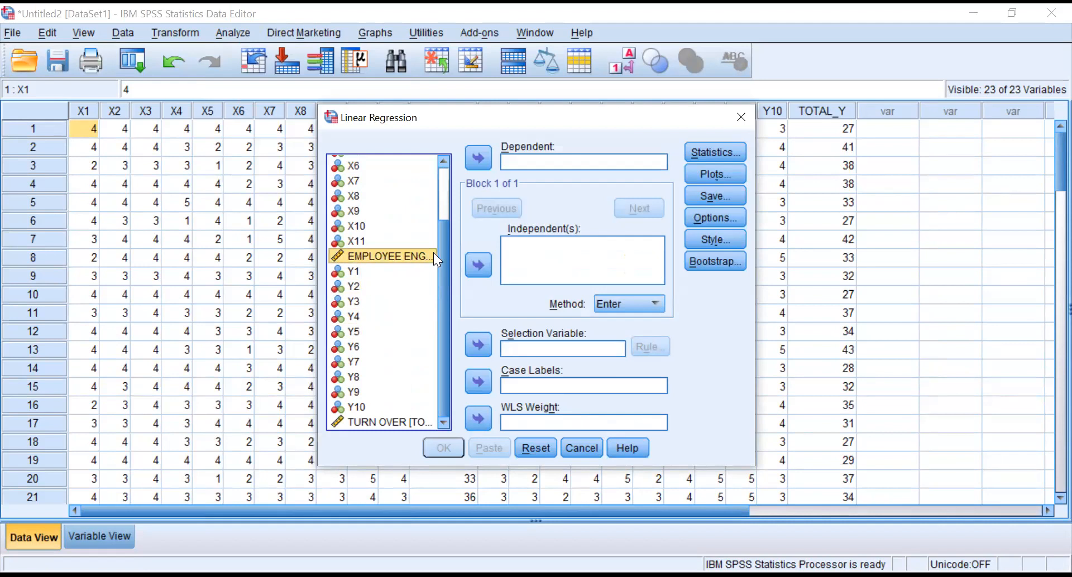
left_click(484, 260)
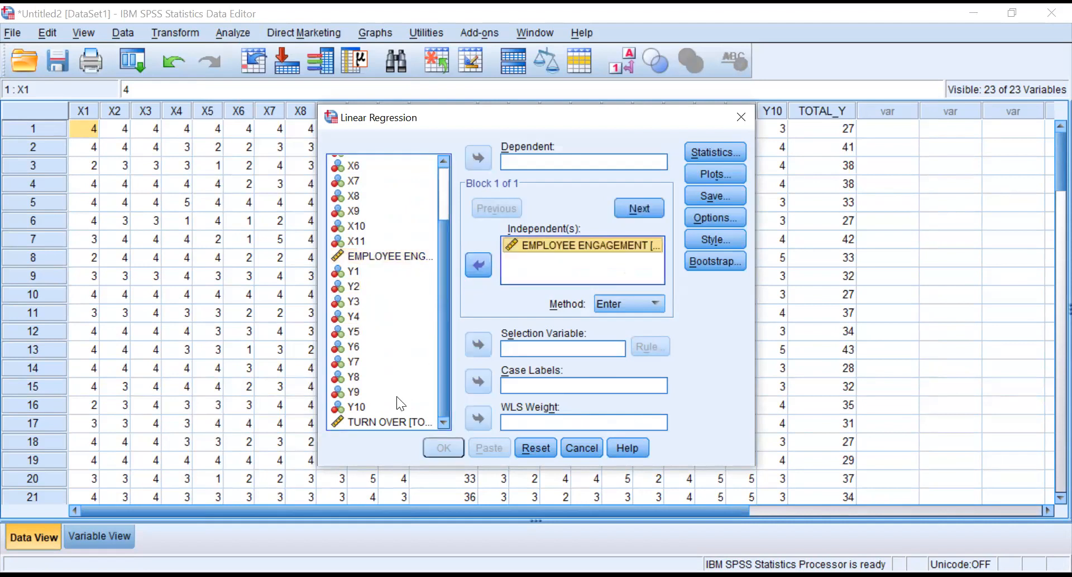
left_click(392, 422)
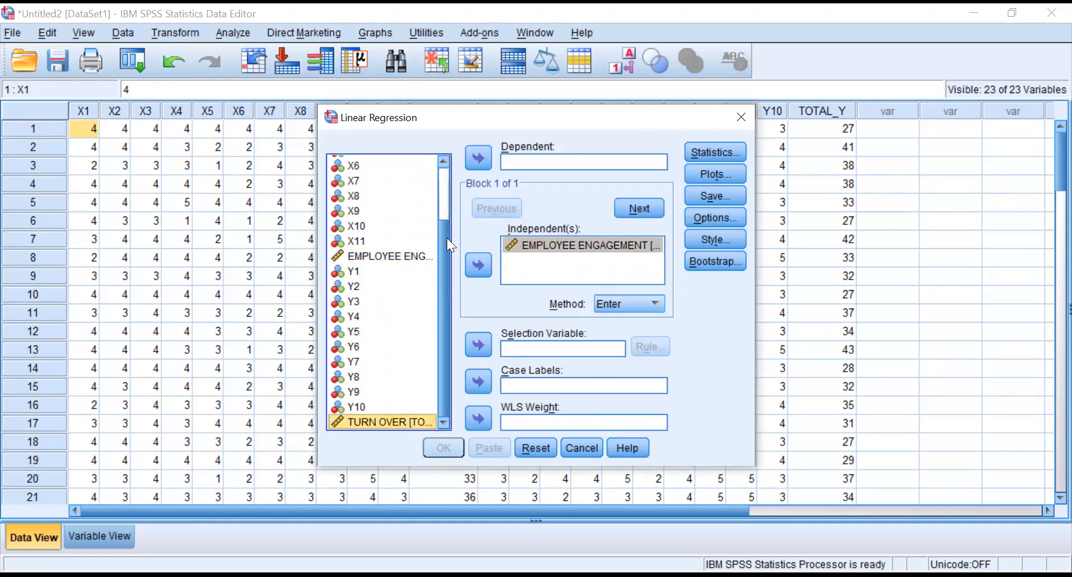
left_click(480, 158)
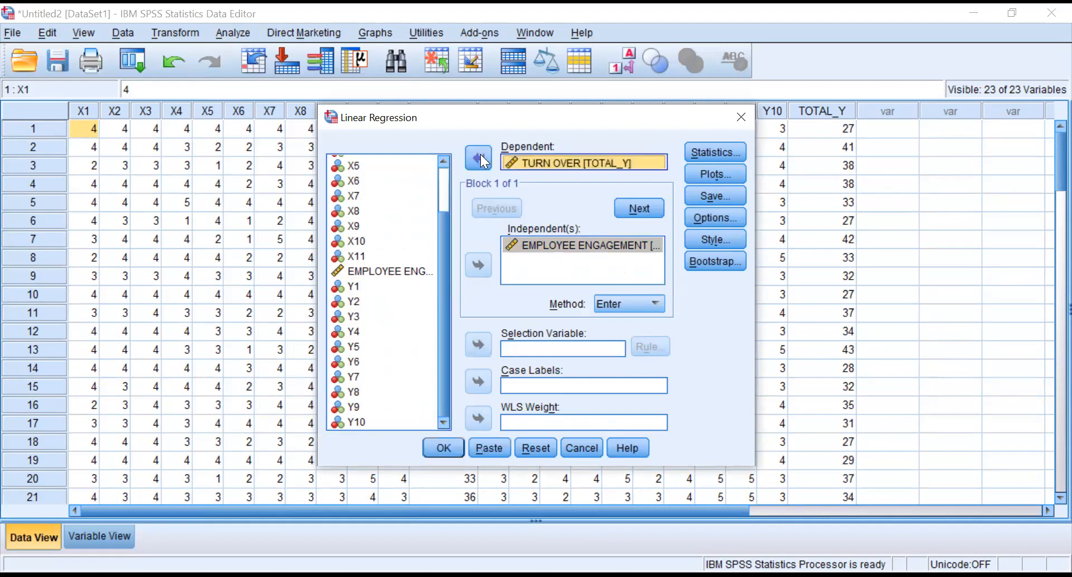
- Include R squared change and descriptives in the linear regression's statistics output
left_click(712, 153)
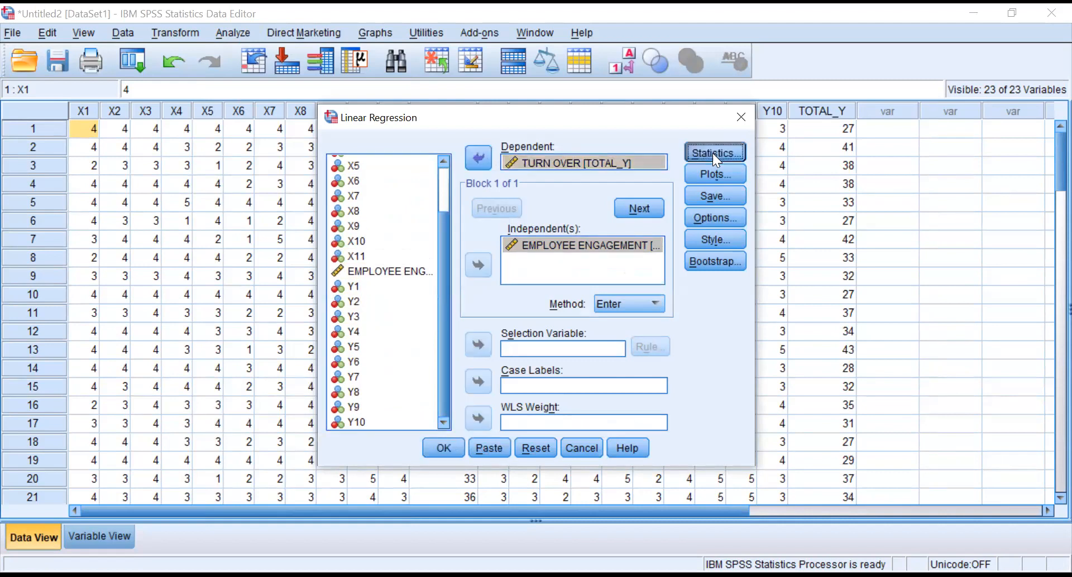
left_click(542, 228)
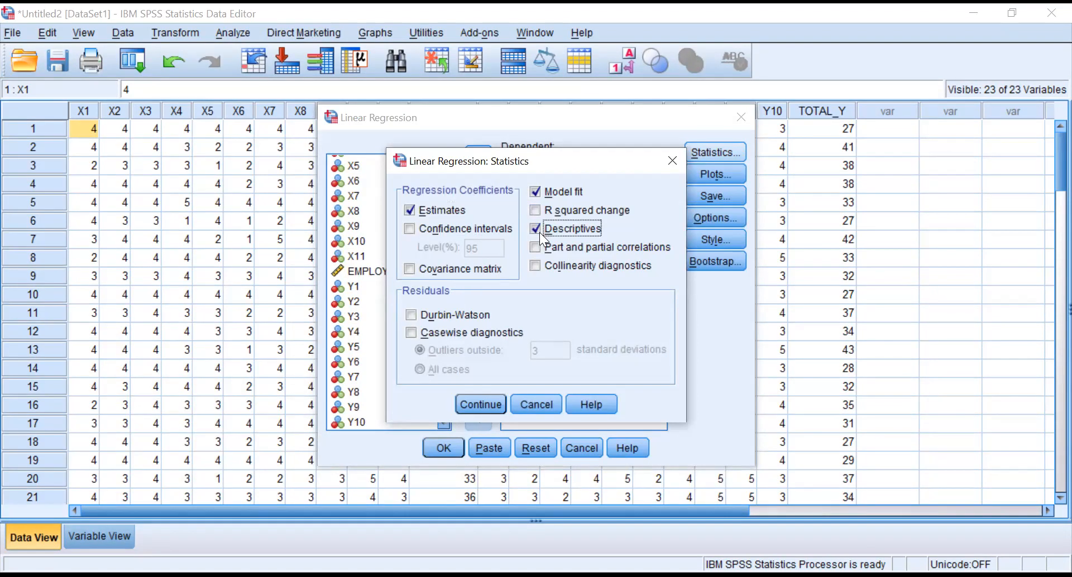
left_click(538, 211)
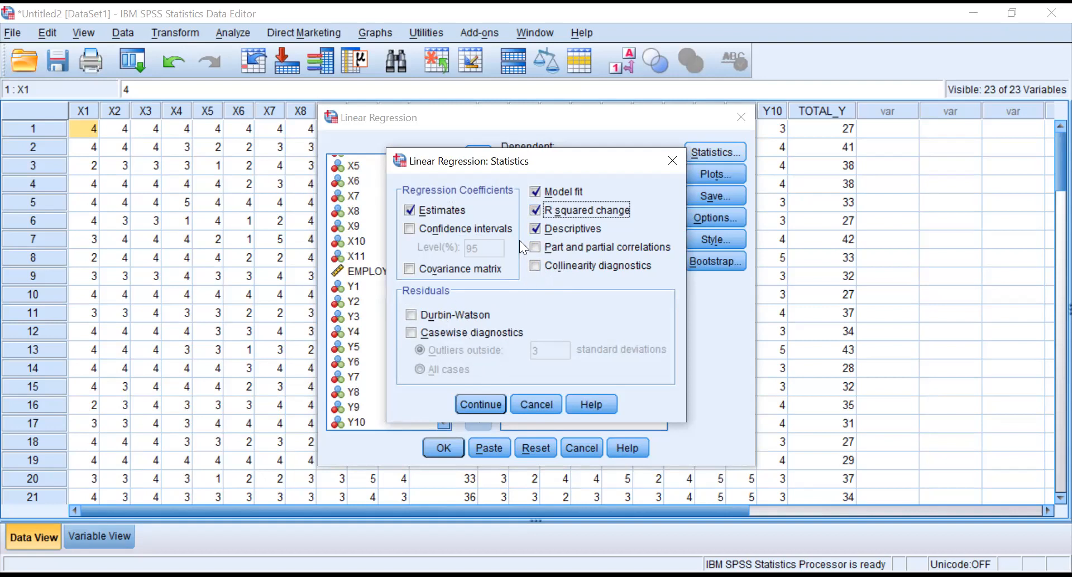
left_click(486, 403)
- Configure the regression plots with *ZRESID on Y and *ZPRED on X, plus a histogram and a normal probability plot
left_click(698, 174)
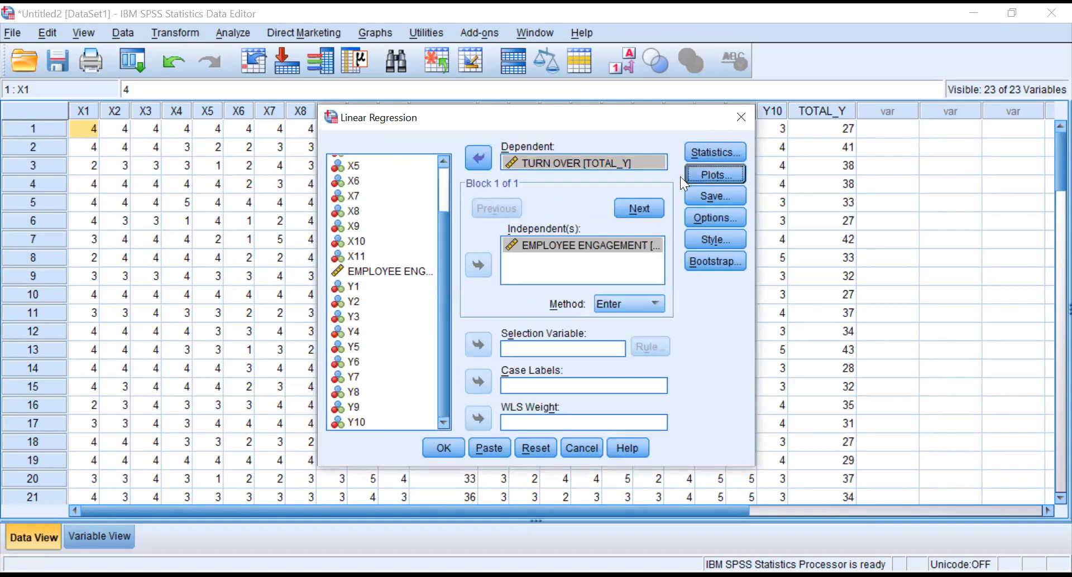
left_click(393, 212)
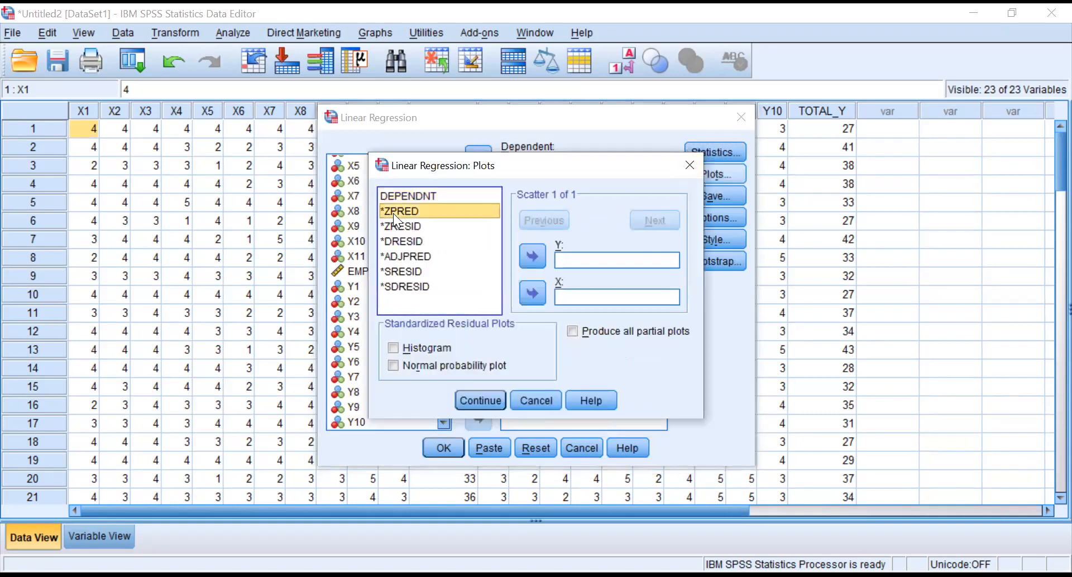
left_click(531, 295)
left_click(417, 226)
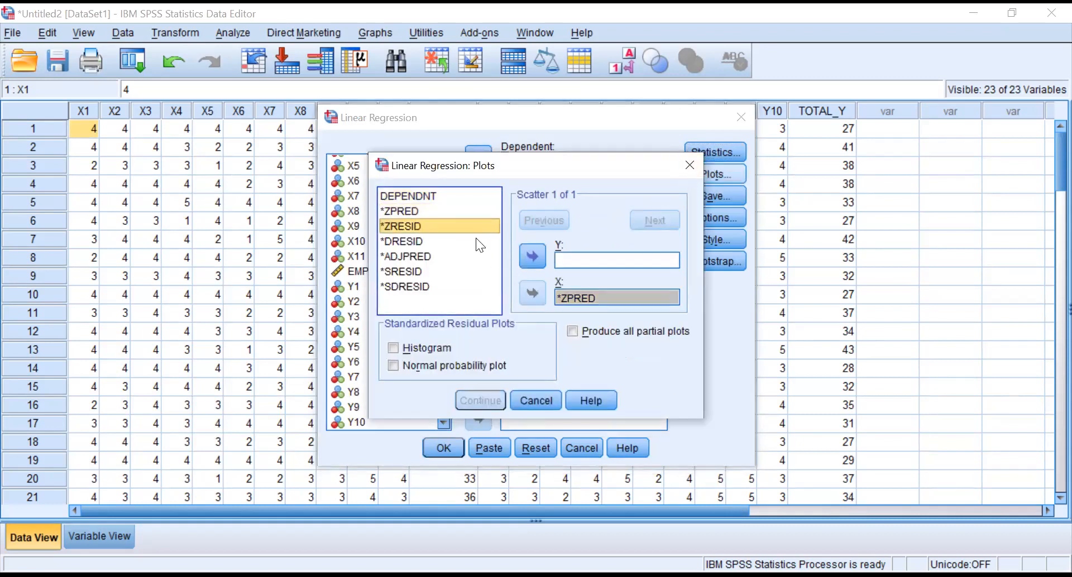
left_click(533, 256)
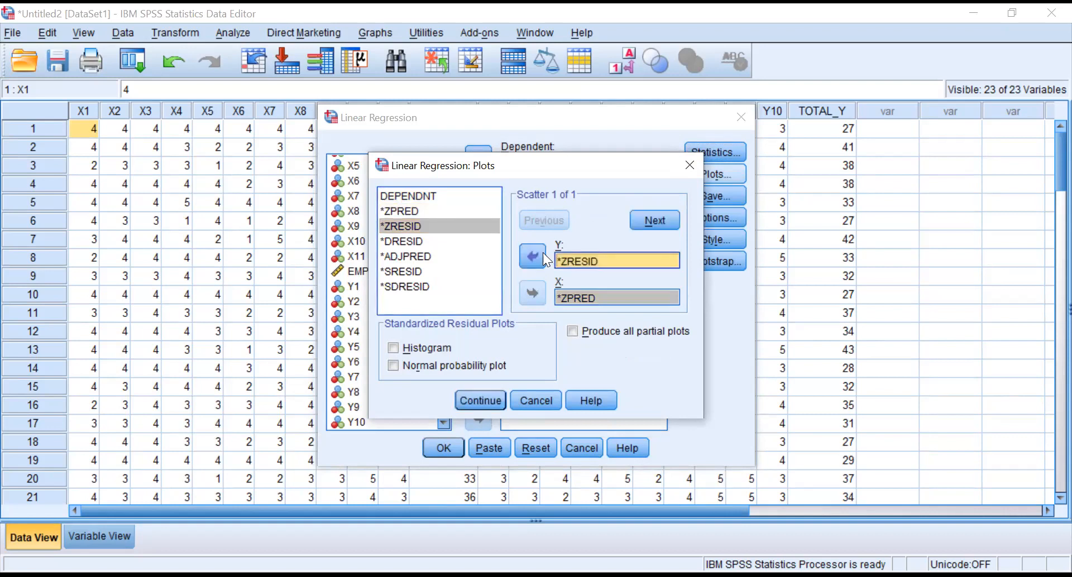
left_click(401, 343)
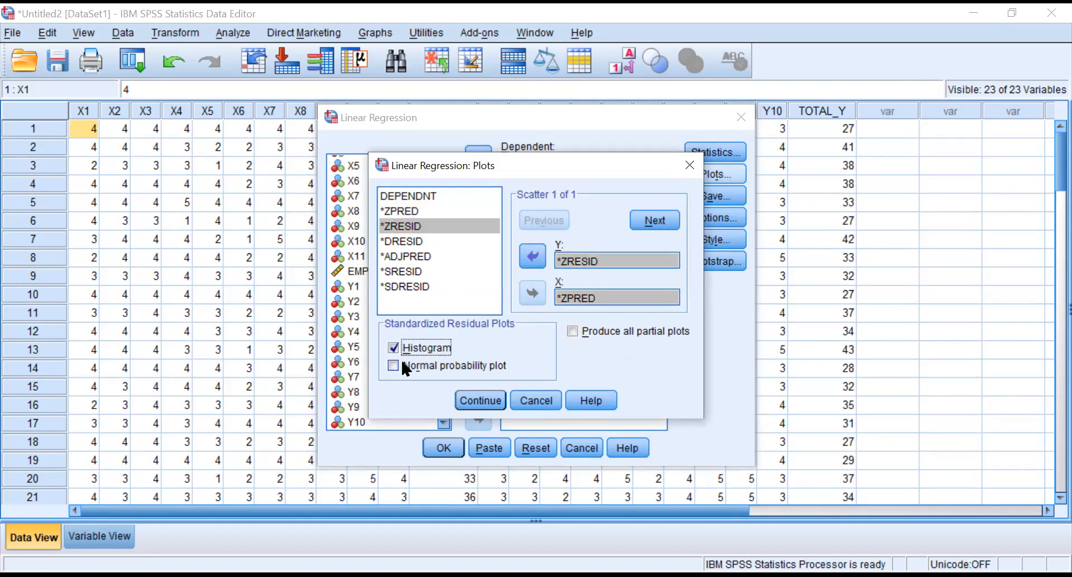
left_click(402, 365)
left_click(476, 400)
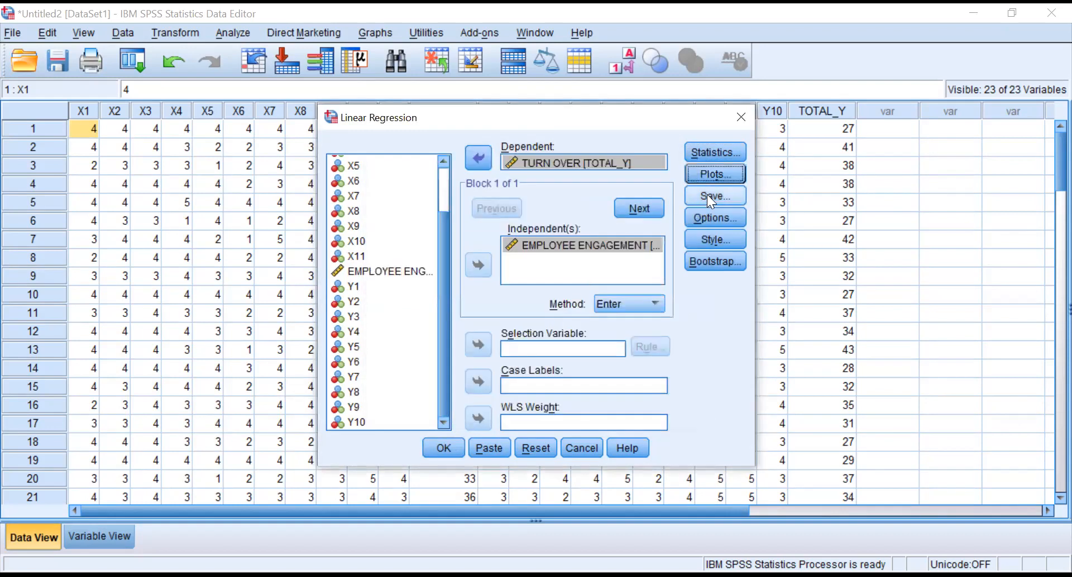
- Save unstandardized predicted values and unstandardized residuals as new variables and run the linear regression
left_click(707, 196)
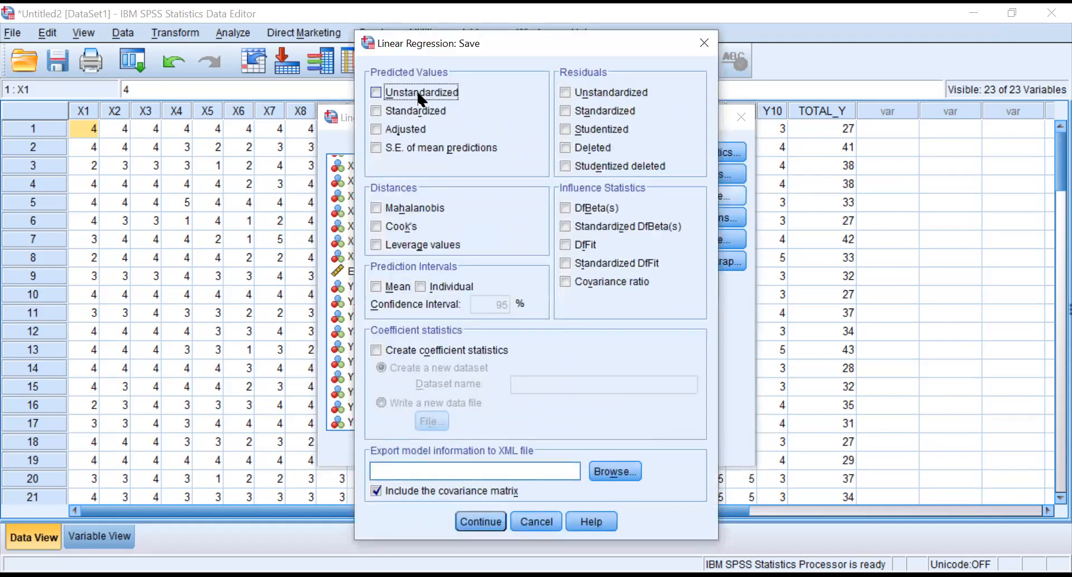
left_click(422, 96)
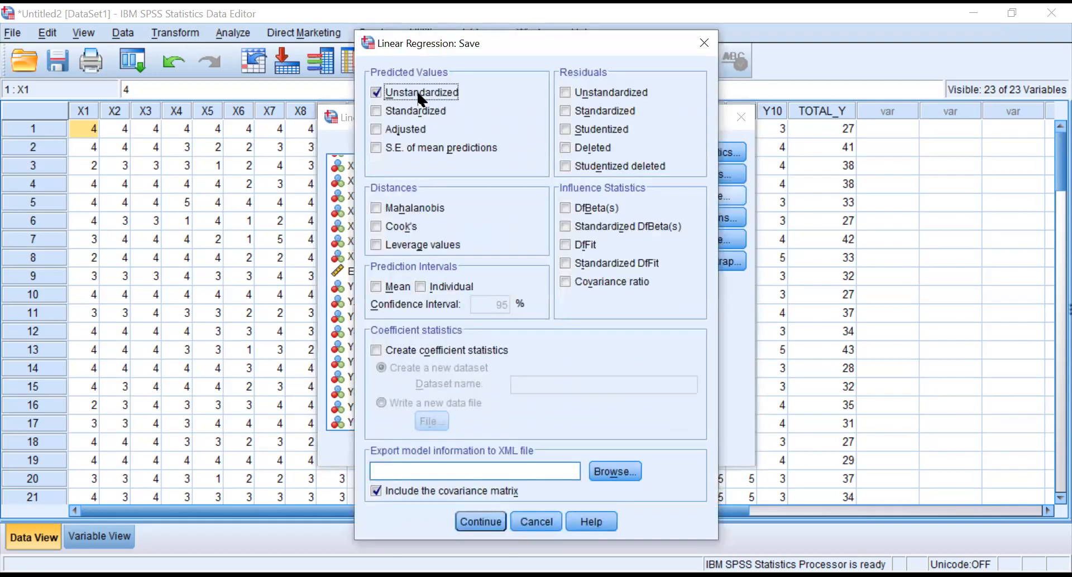
left_click(583, 93)
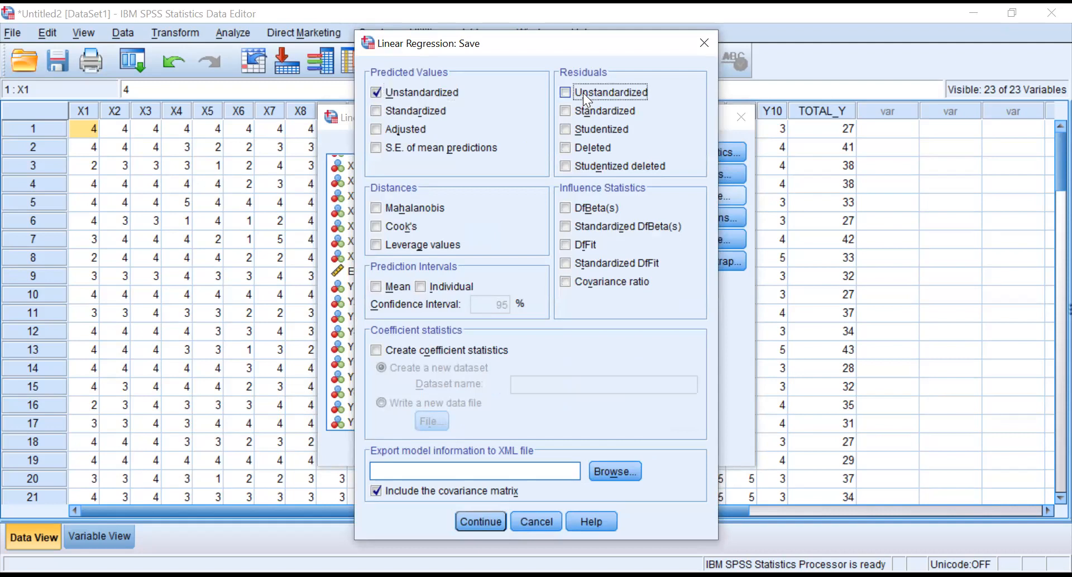
left_click(479, 522)
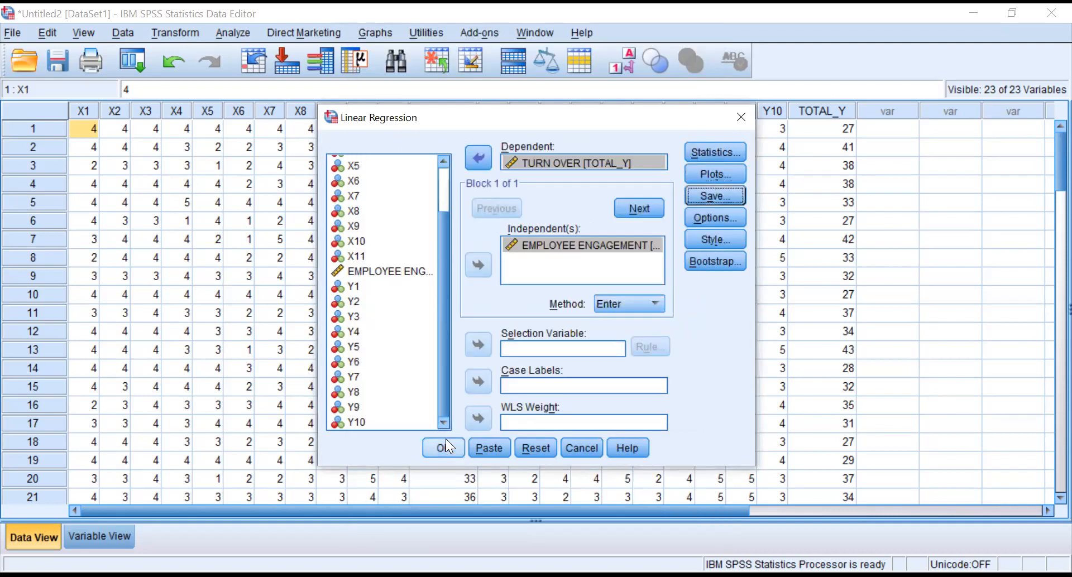
left_click(449, 449)
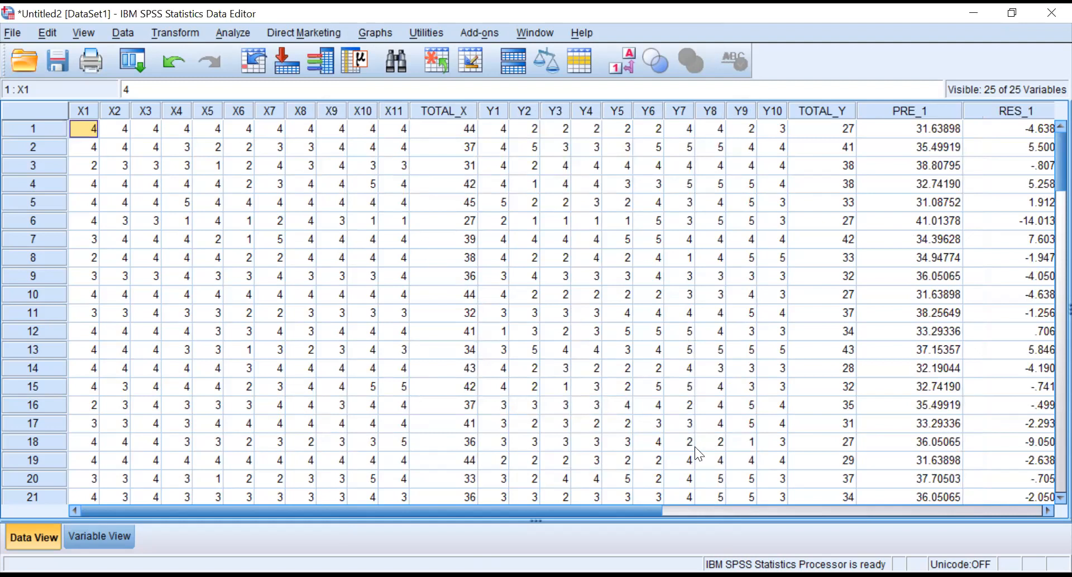
- Examine the saved regression columns, comparing TOTAL_Y with PRE_1 and RES_1 for the first two cases
left_click(659, 497)
left_click_drag(639, 509, 773, 509)
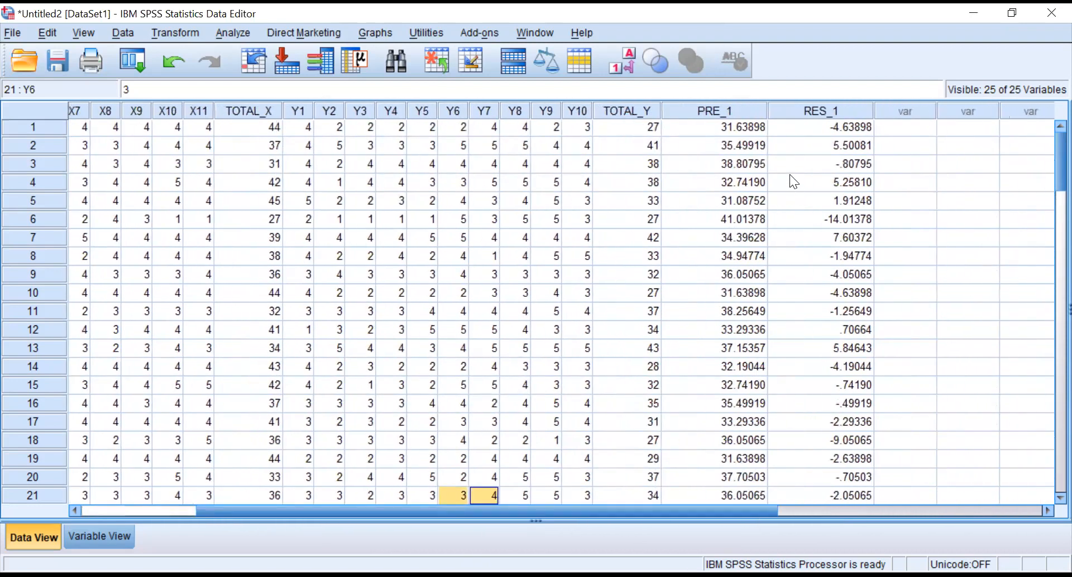
left_click(813, 131)
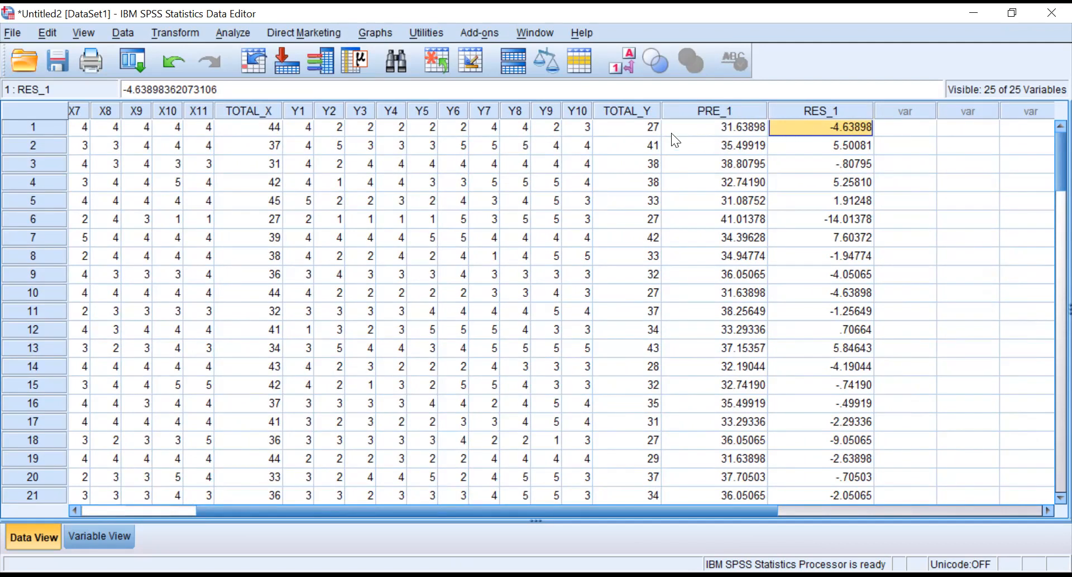
left_click(637, 127)
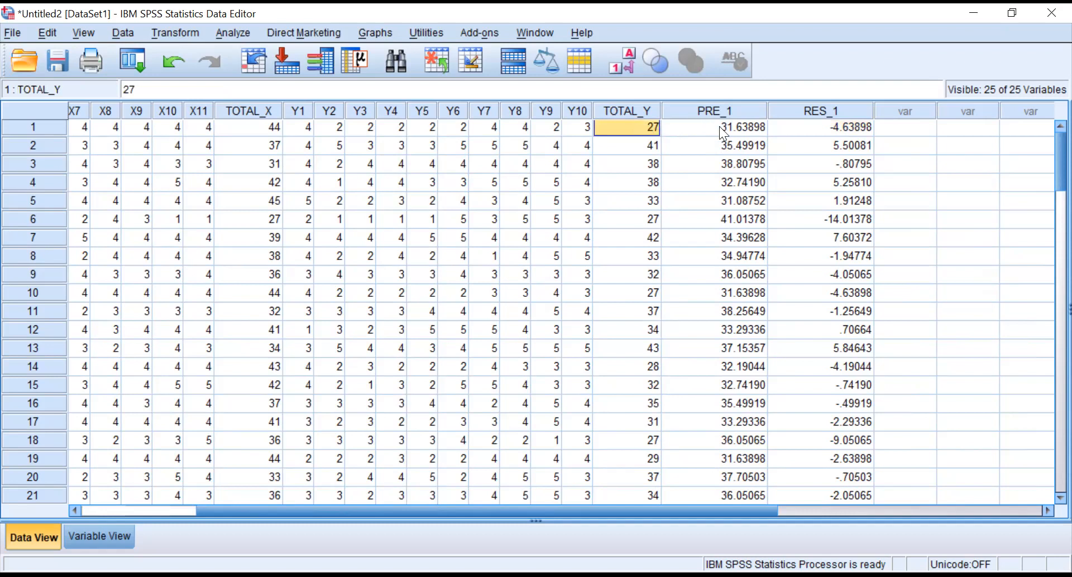
left_click(670, 126)
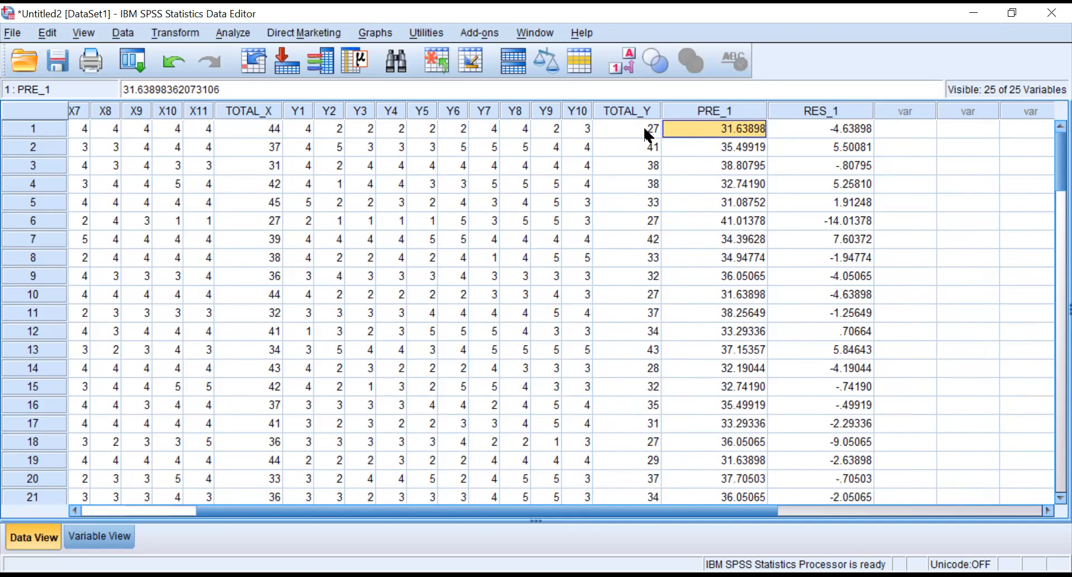
left_click(644, 129)
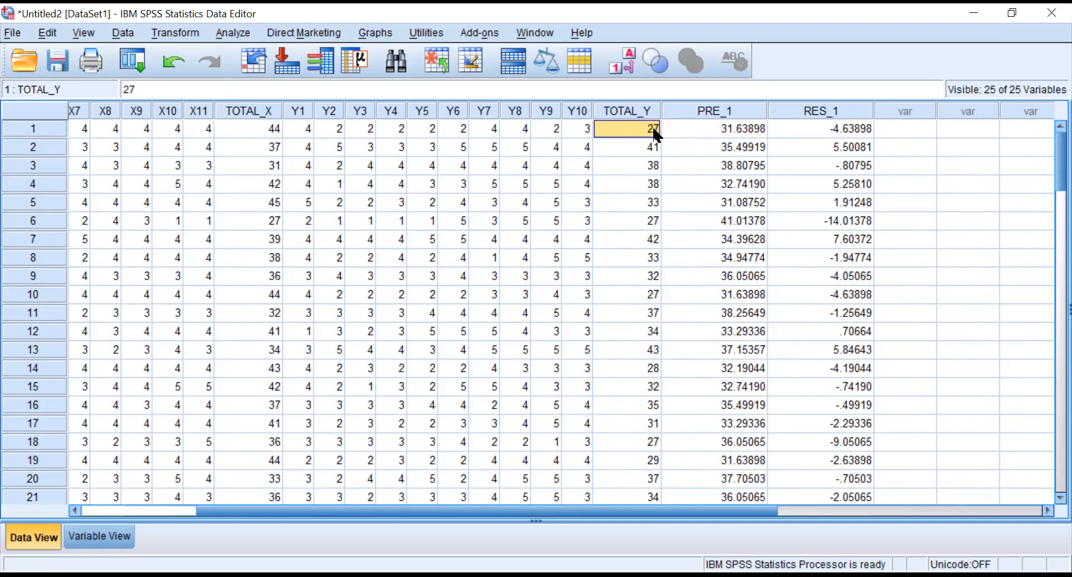
left_click(725, 128)
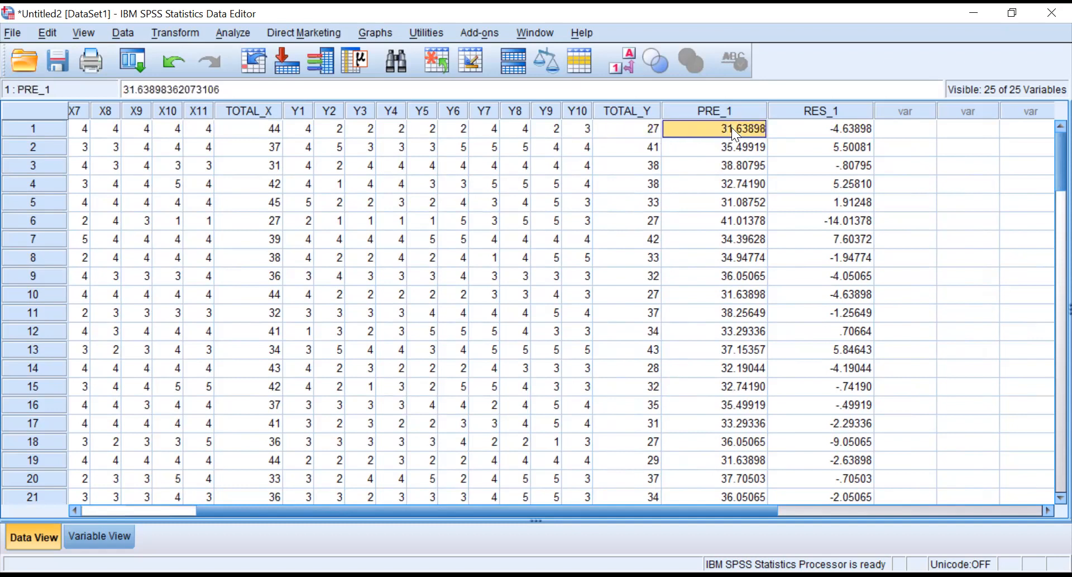
left_click(647, 131)
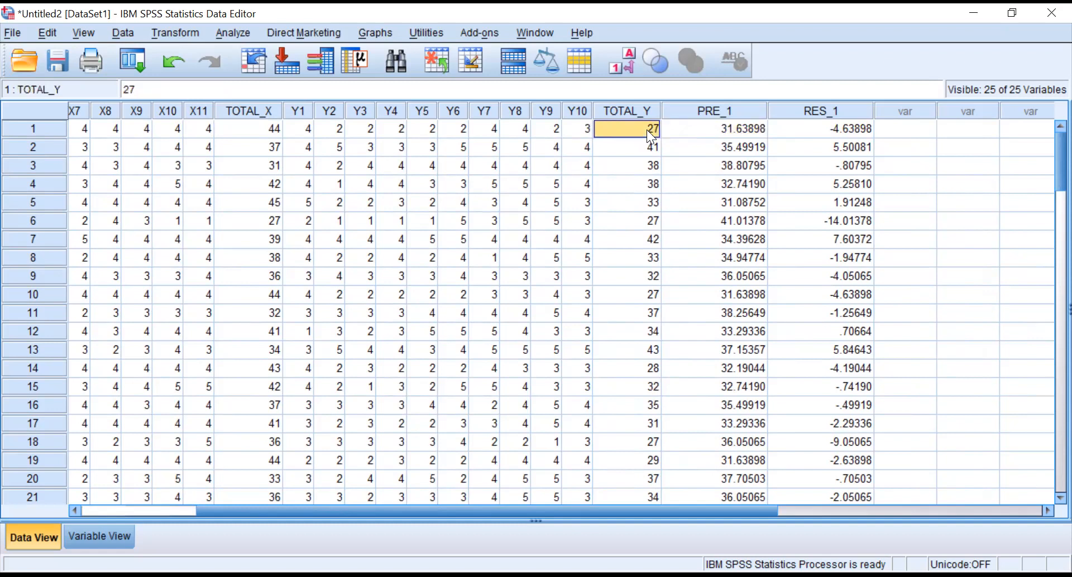
left_click(722, 132)
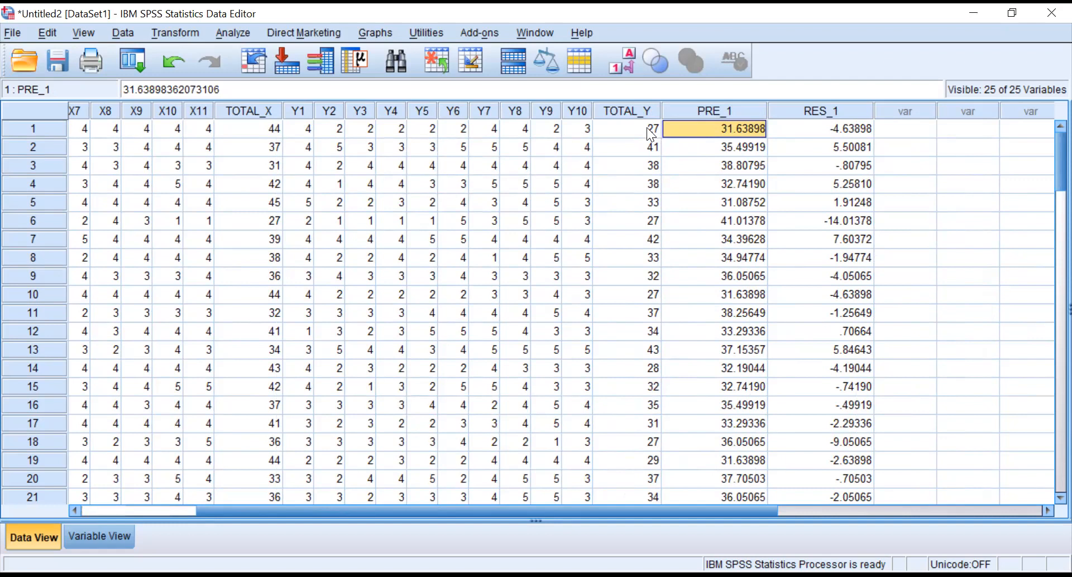
left_click(643, 126)
left_click(699, 124)
left_click(652, 134)
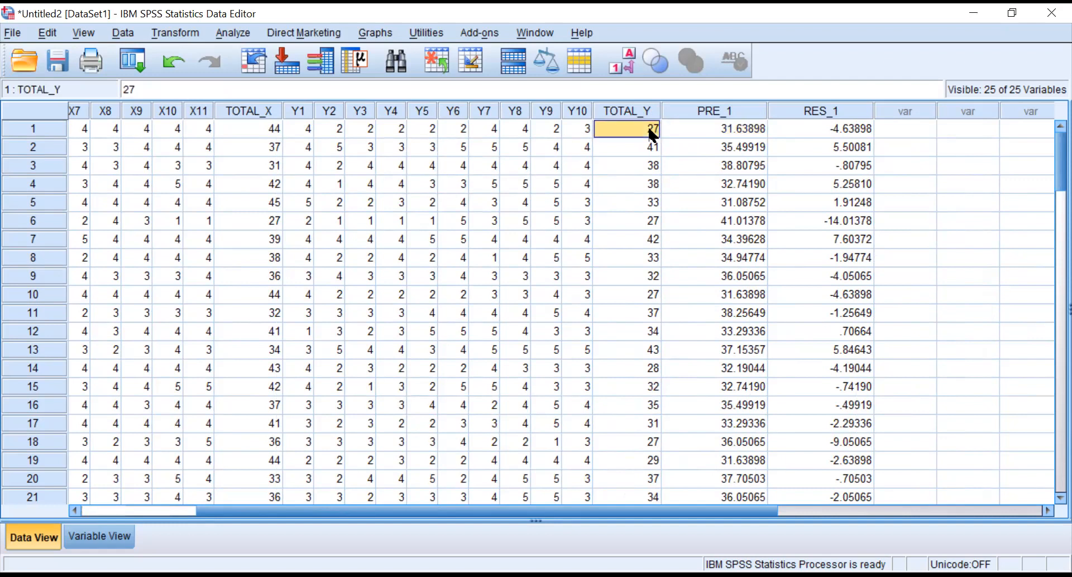
left_click(707, 133)
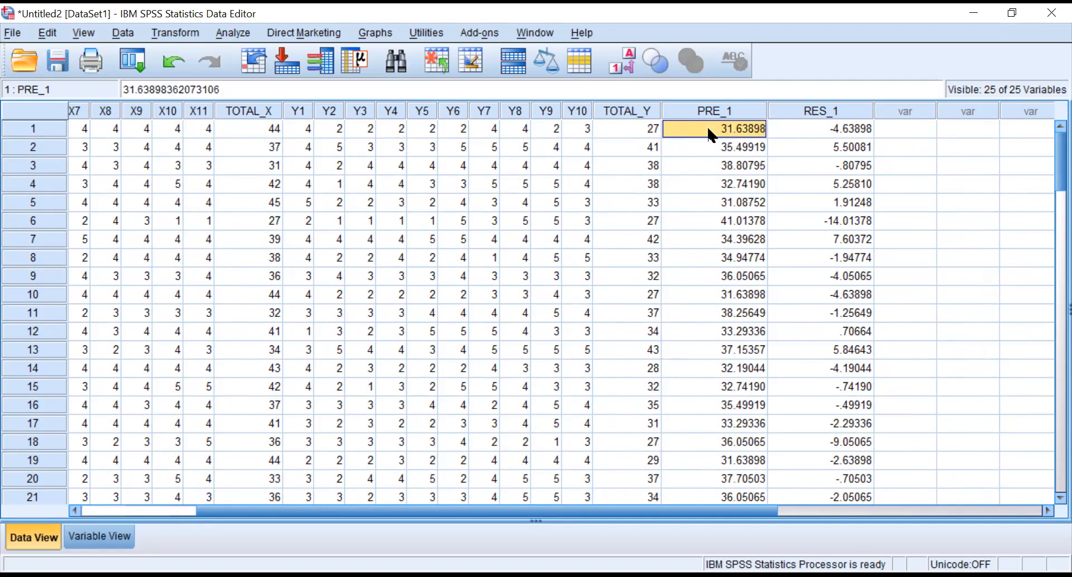
left_click(824, 128)
left_click(645, 148)
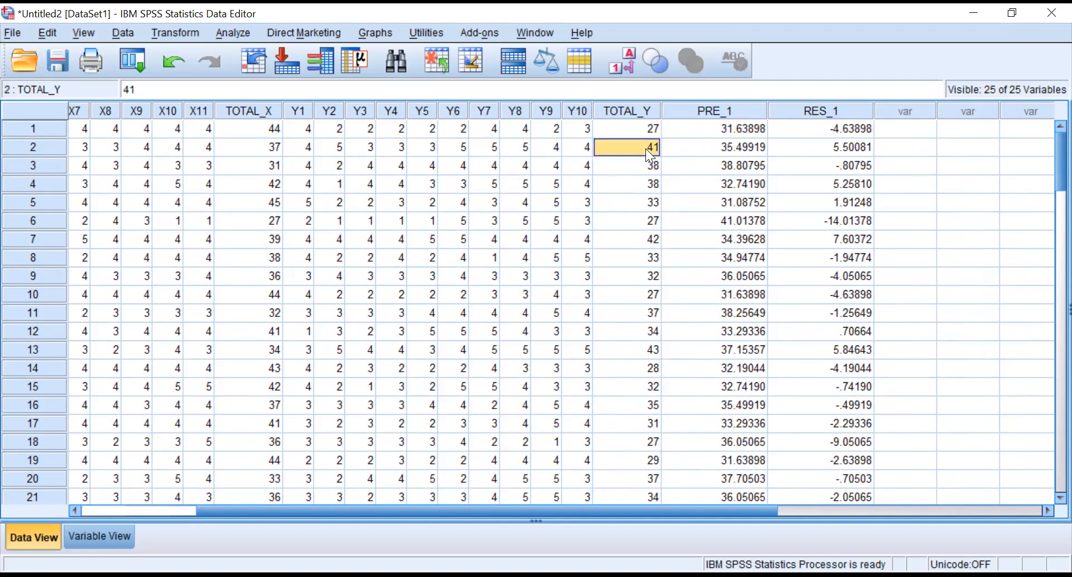
left_click(720, 155)
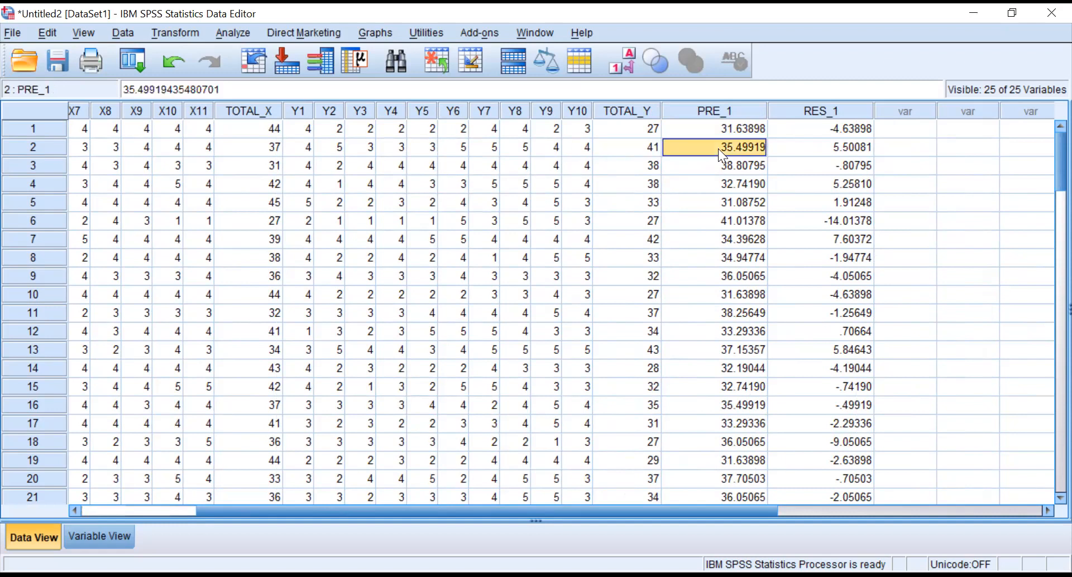
left_click(643, 151)
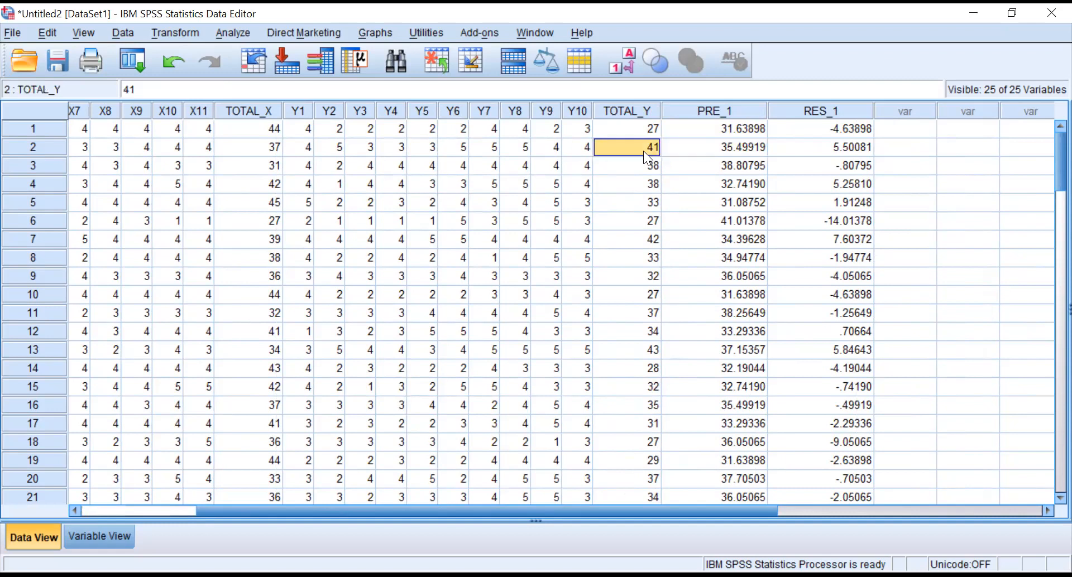
left_click(722, 147)
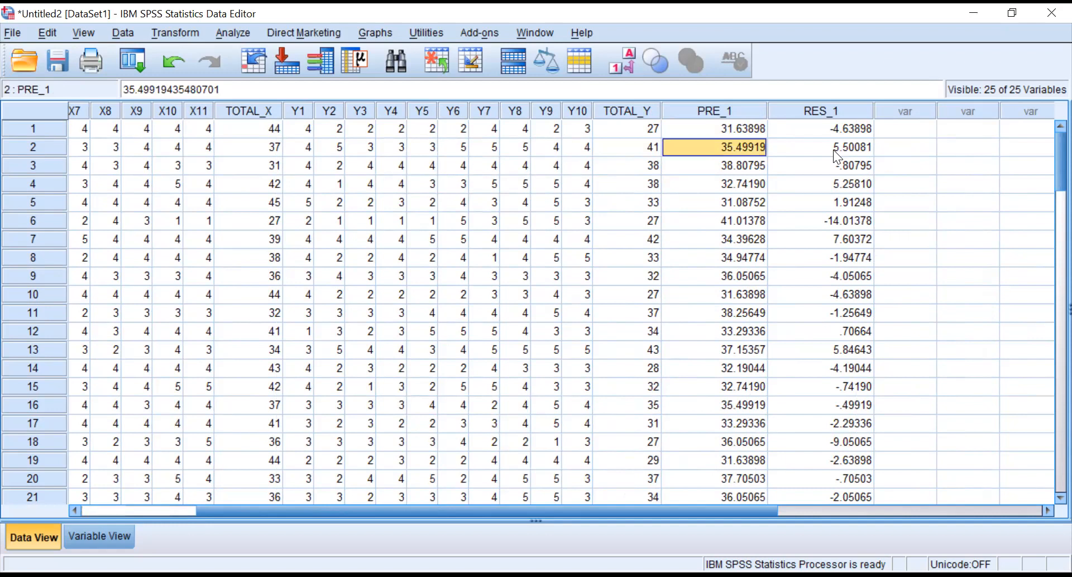
left_click(808, 127)
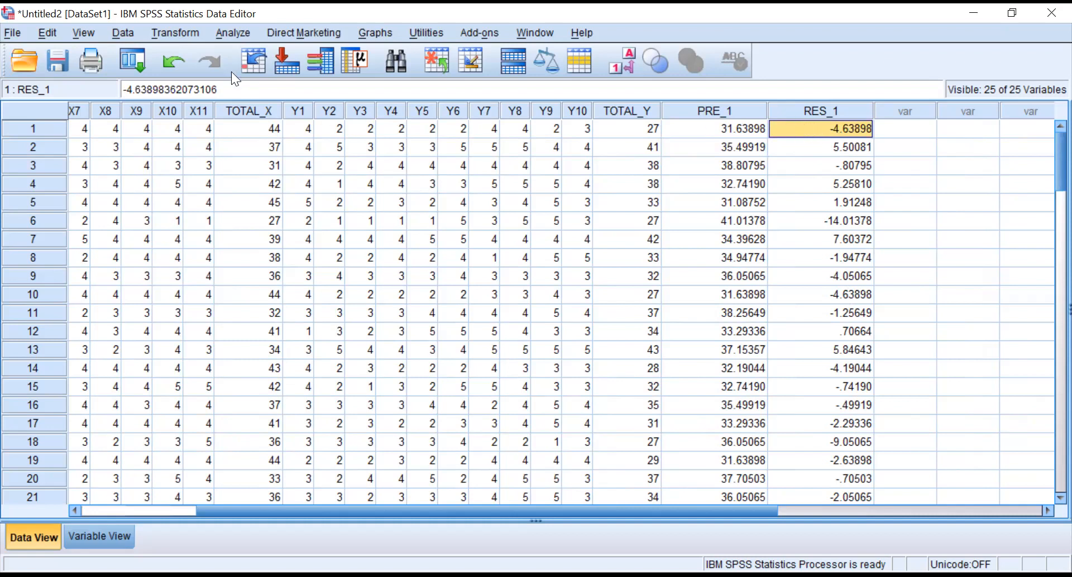
- Run a one-sample Kolmogorov-Smirnov test on the Unstandardized Residual (RES_1) against the normal distribution
left_click(234, 32)
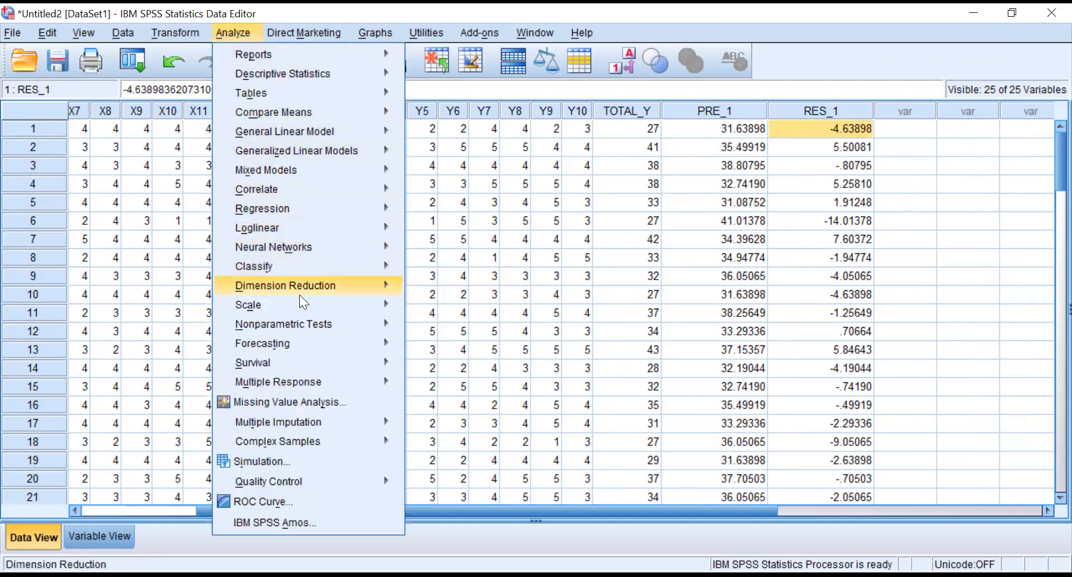
mouse_move(309, 328)
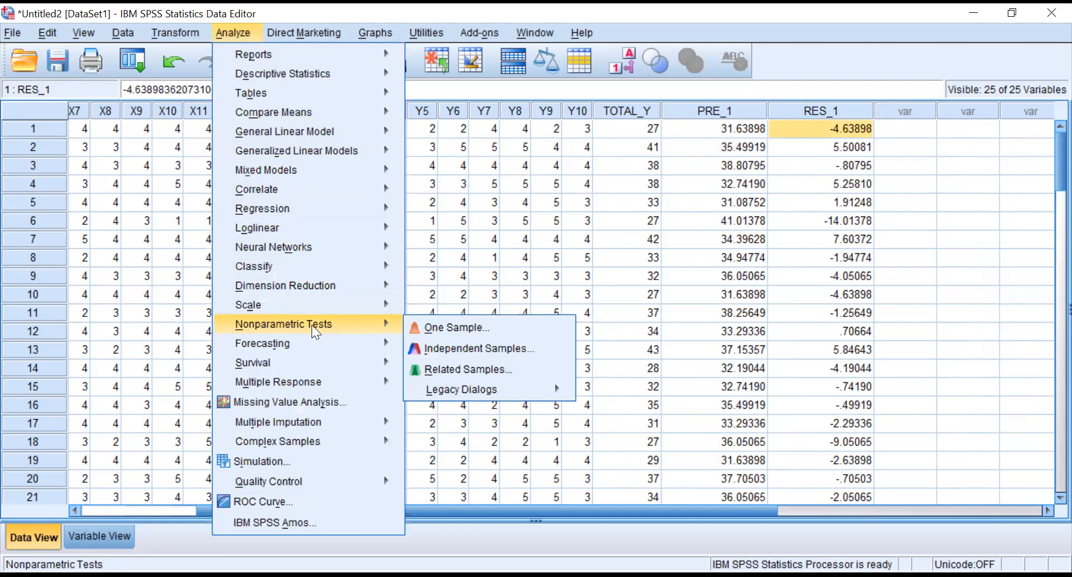
mouse_move(489, 394)
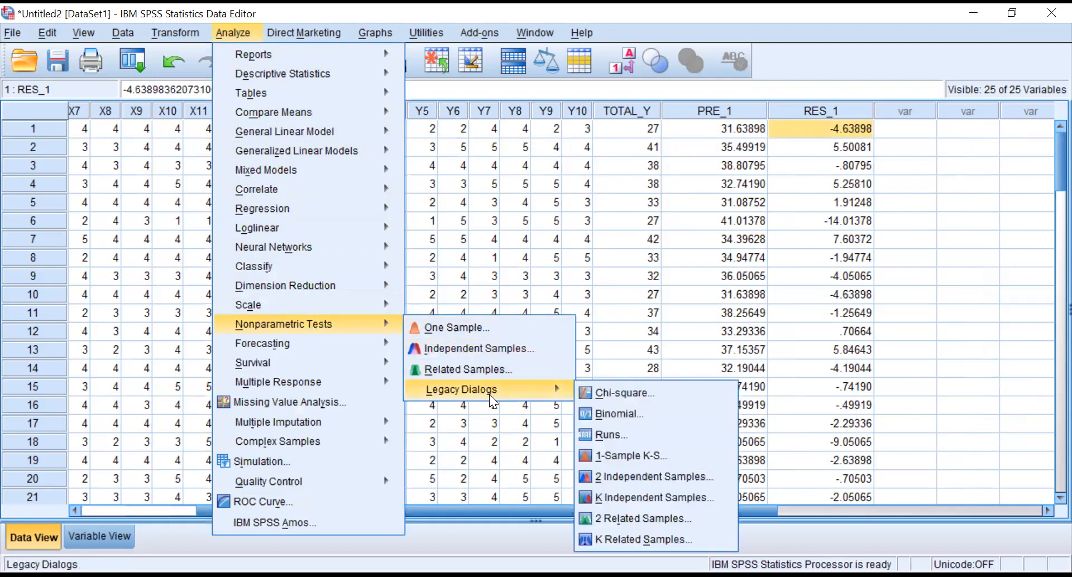
left_click(625, 460)
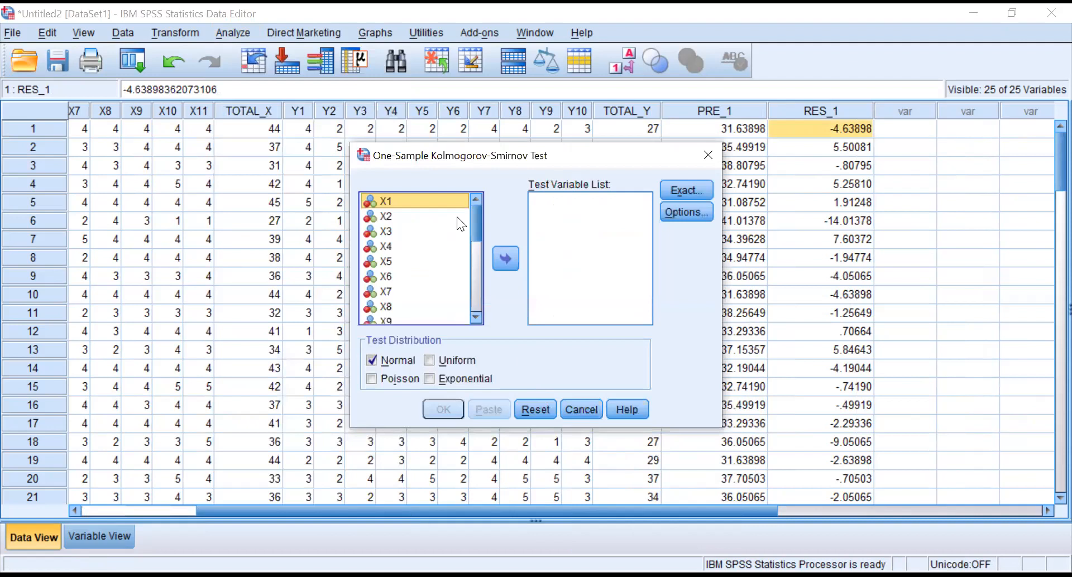
left_click_drag(475, 226, 463, 295)
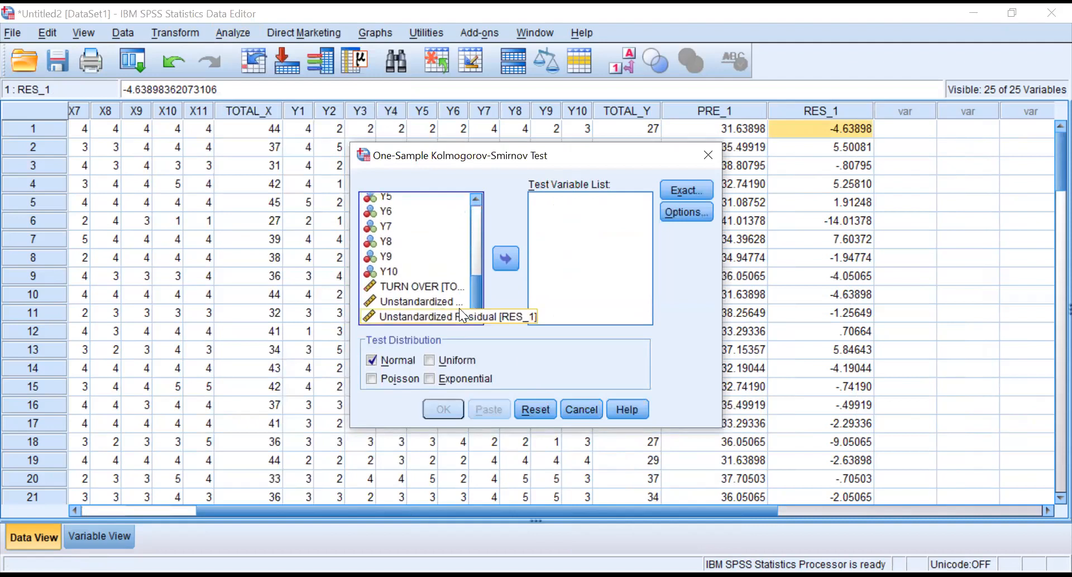
left_click(423, 318)
left_click(505, 259)
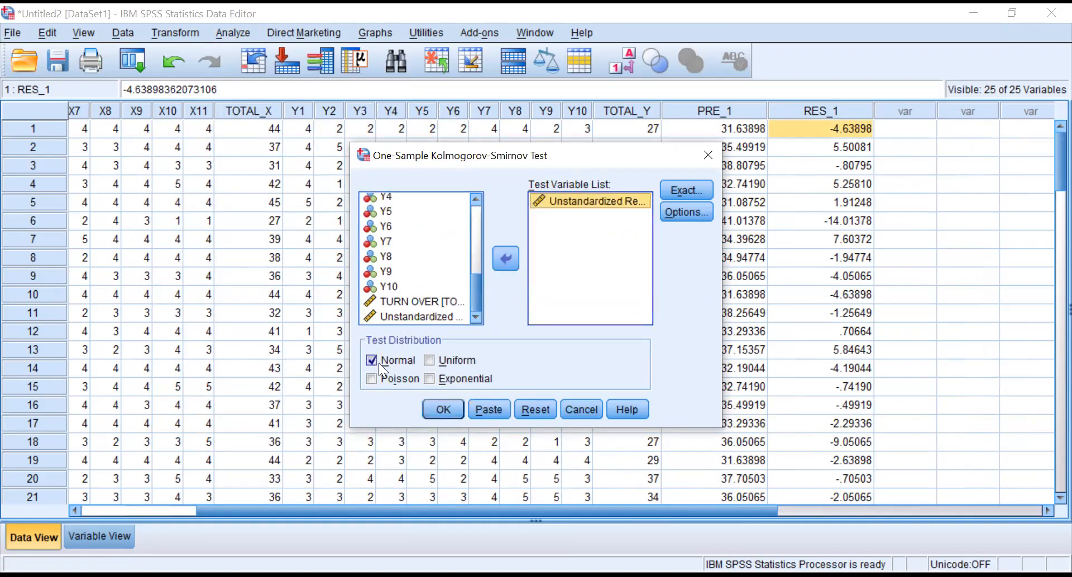
left_click(448, 410)
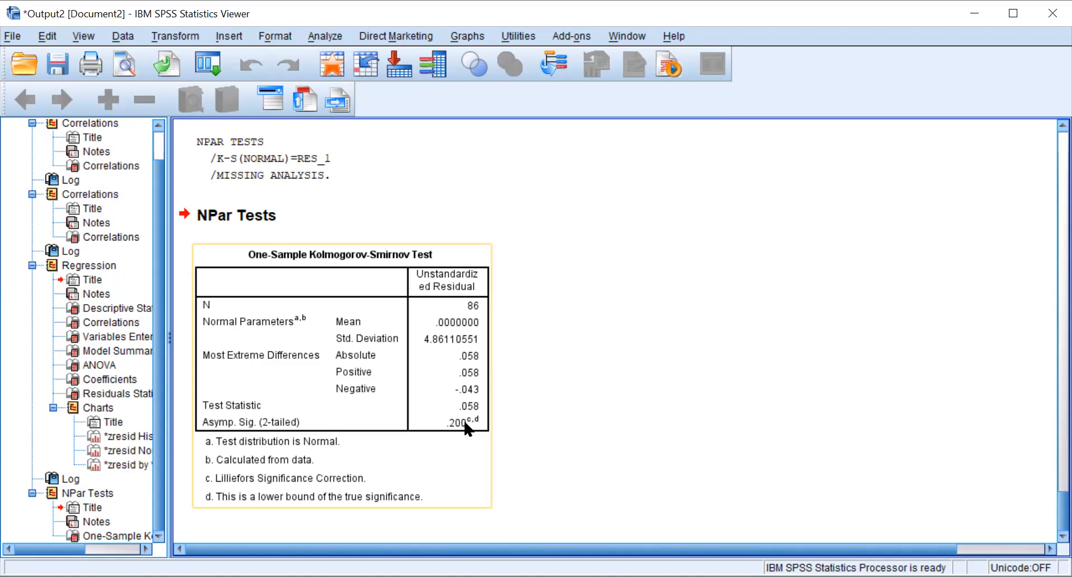
- Add a horizontal reference line to the regression scatterplot, set to the mean of Regression Standardized Residual
scroll(464, 422, "up", 10)
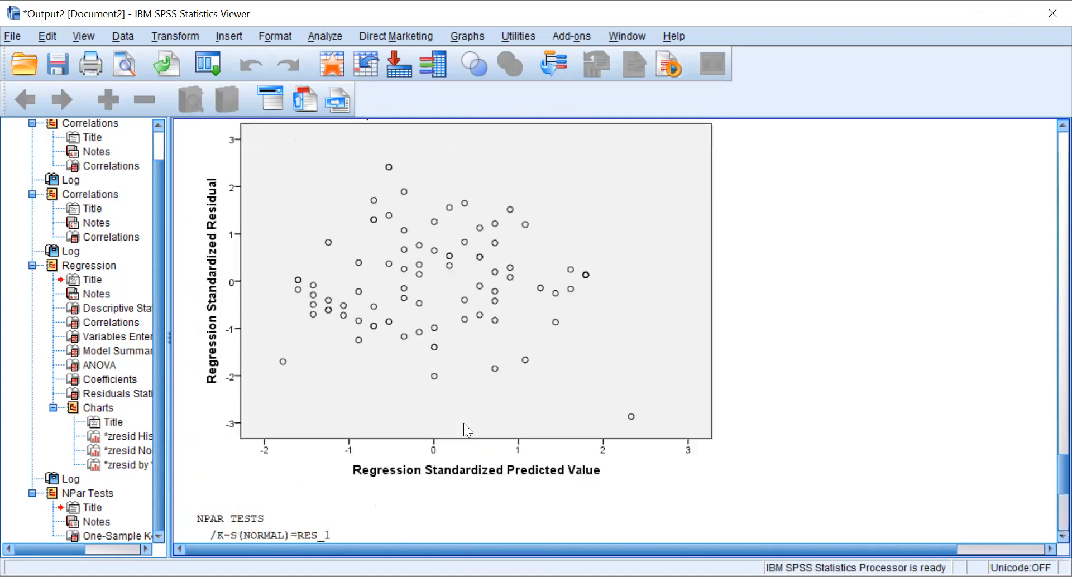
scroll(463, 423, "up", 5)
scroll(486, 412, "down", 5)
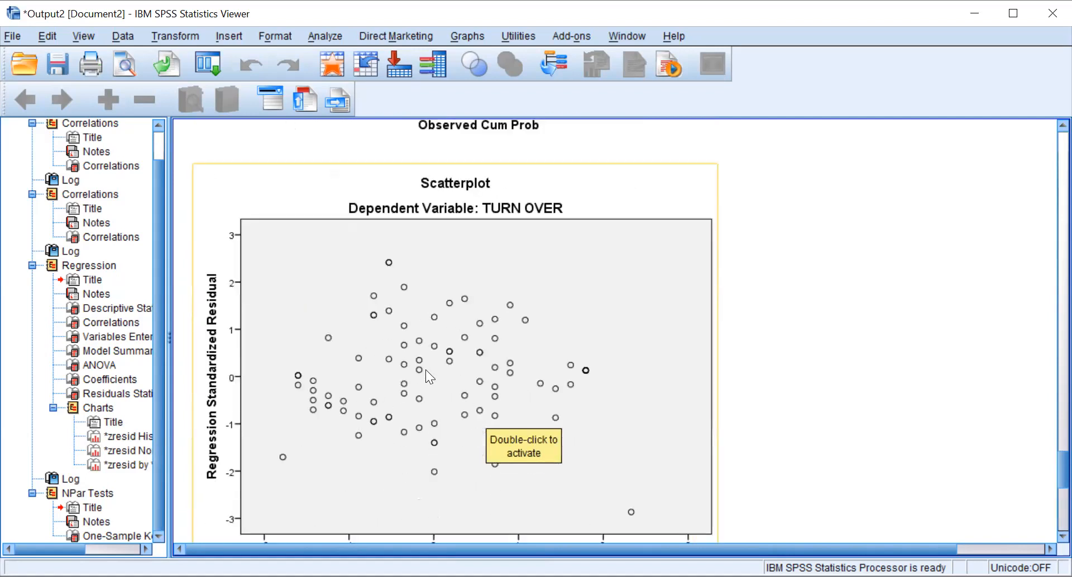
scroll(425, 370, "down", 3)
scroll(418, 373, "up", 3)
left_click(395, 359)
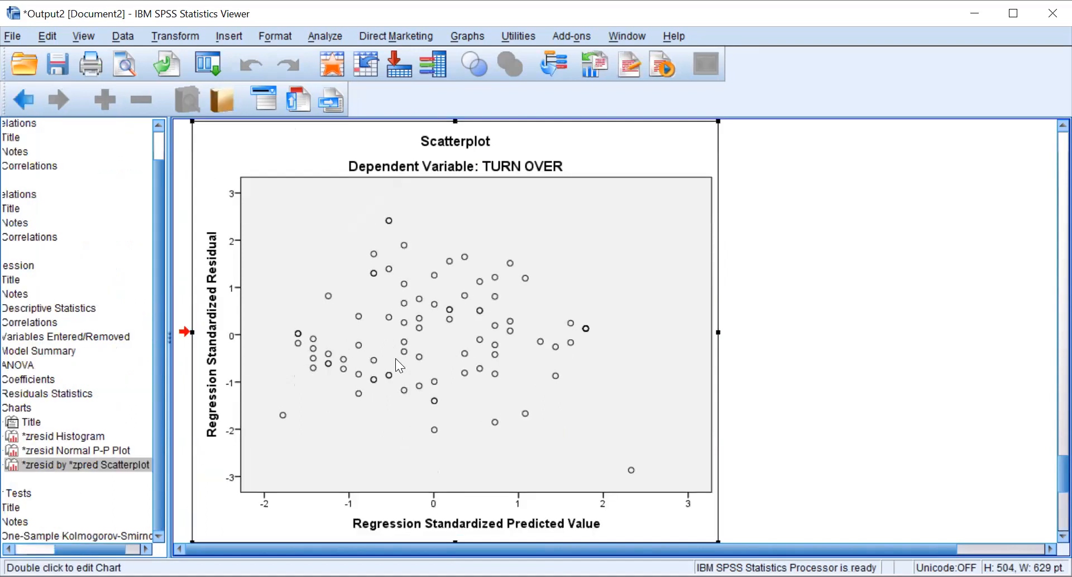
double_click(406, 347)
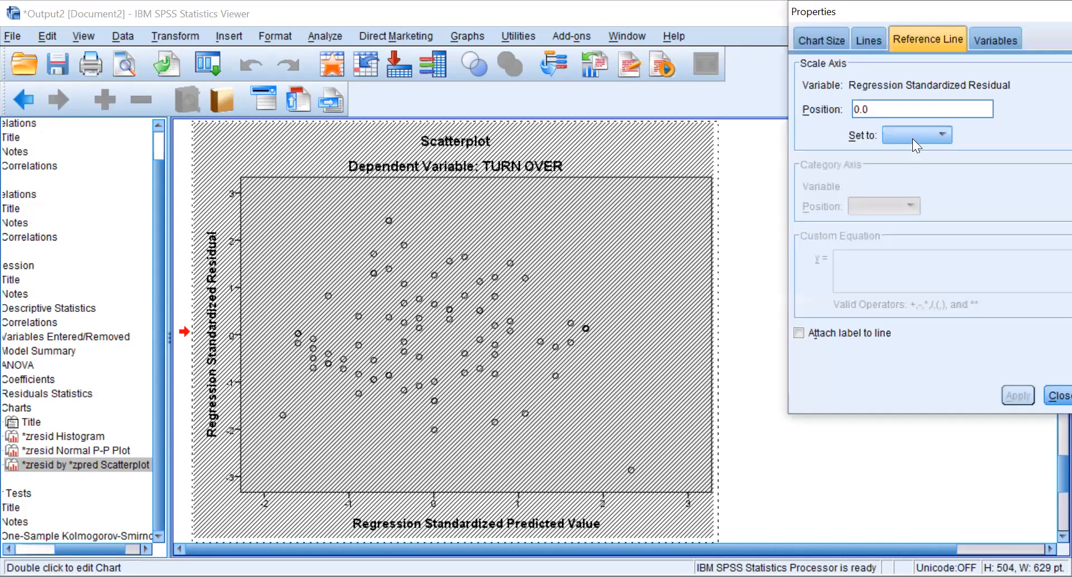
left_click(909, 137)
left_click(901, 162)
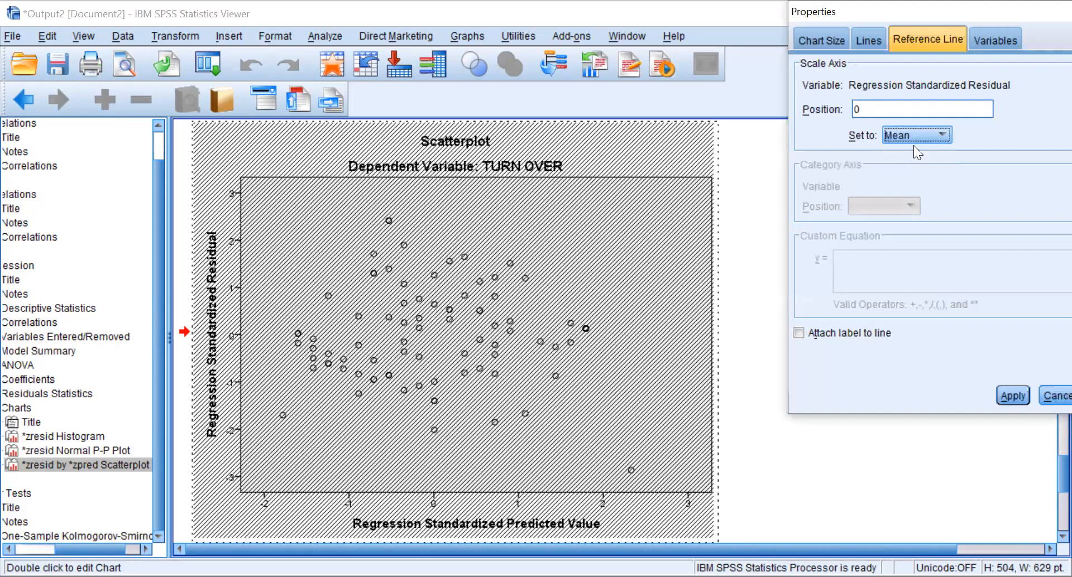
left_click(1011, 395)
left_click(1056, 397)
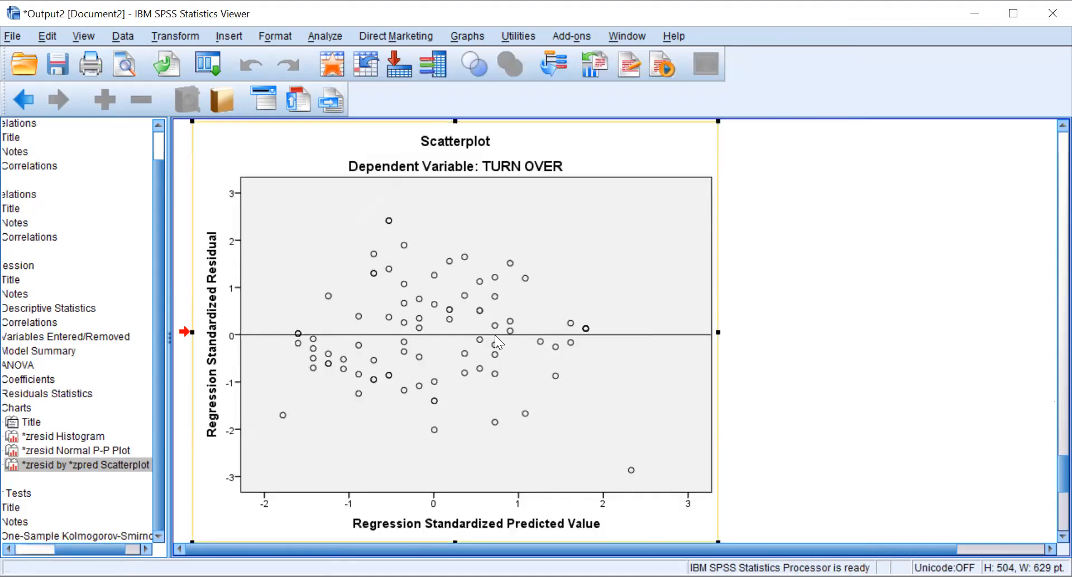
- Add a vertical reference line to the scatterplot, set to the mean of Regression Standardized Predicted Value
left_click(440, 270)
double_click(439, 269)
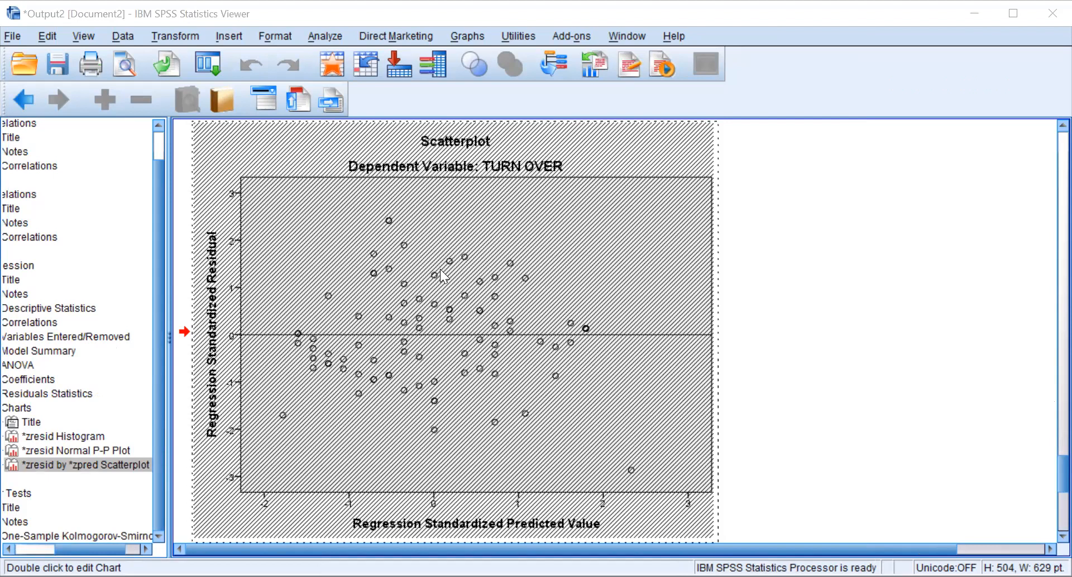
left_click(893, 135)
left_click(896, 159)
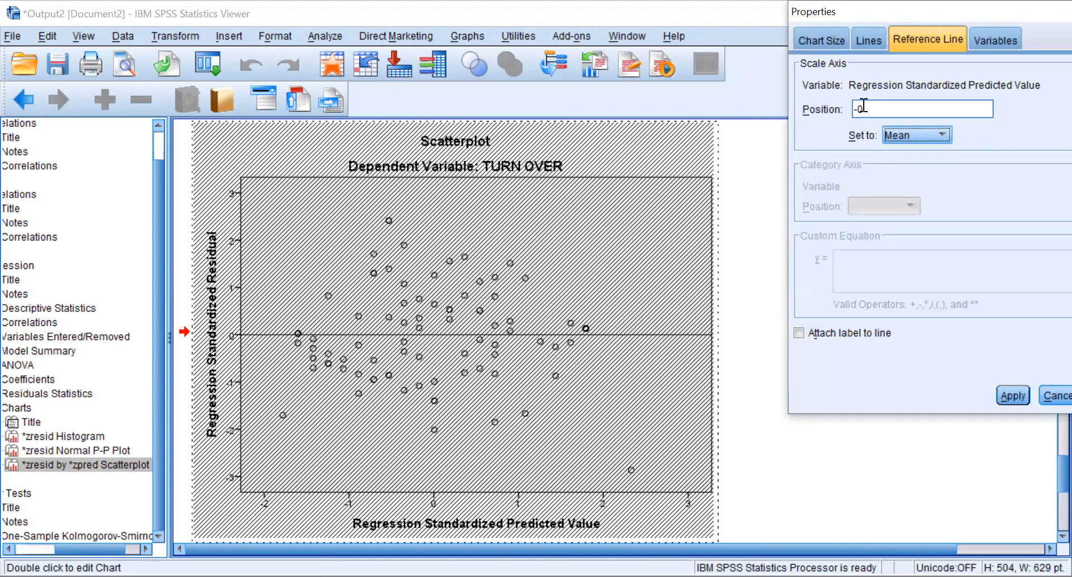
left_click(1013, 395)
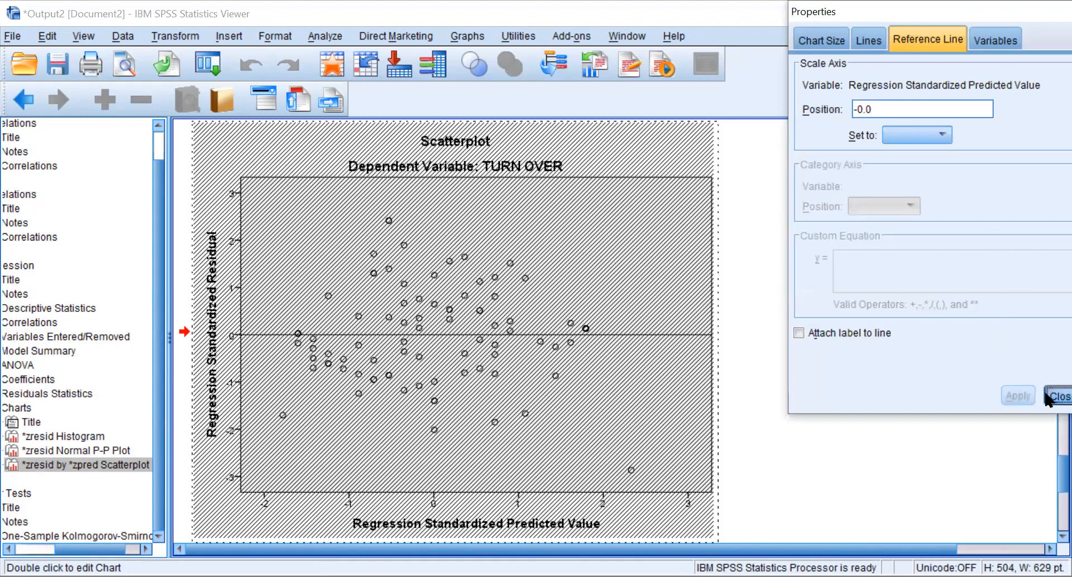
left_click(1049, 396)
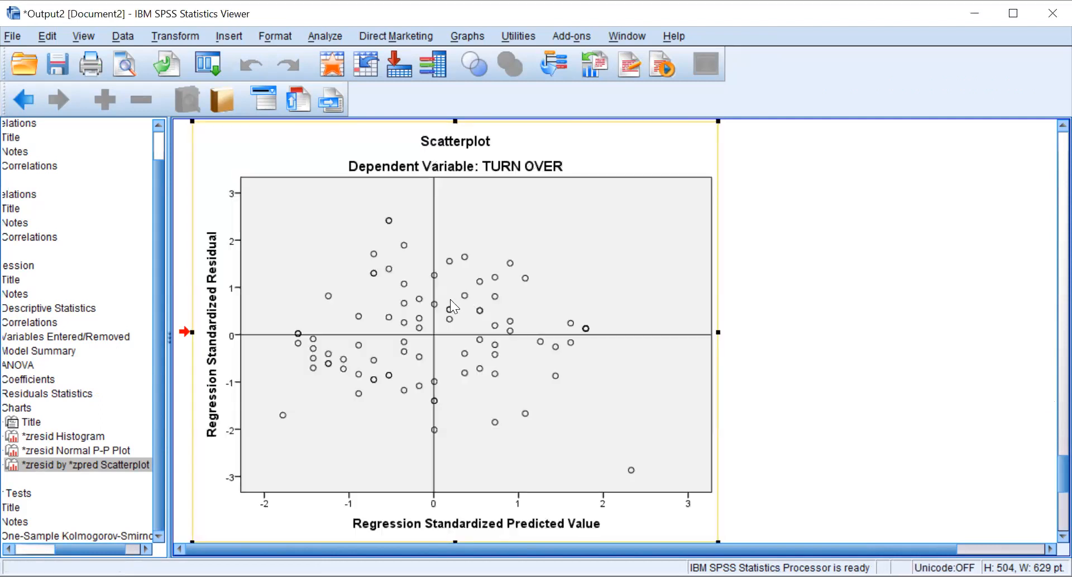
scroll(450, 300, "up", 3)
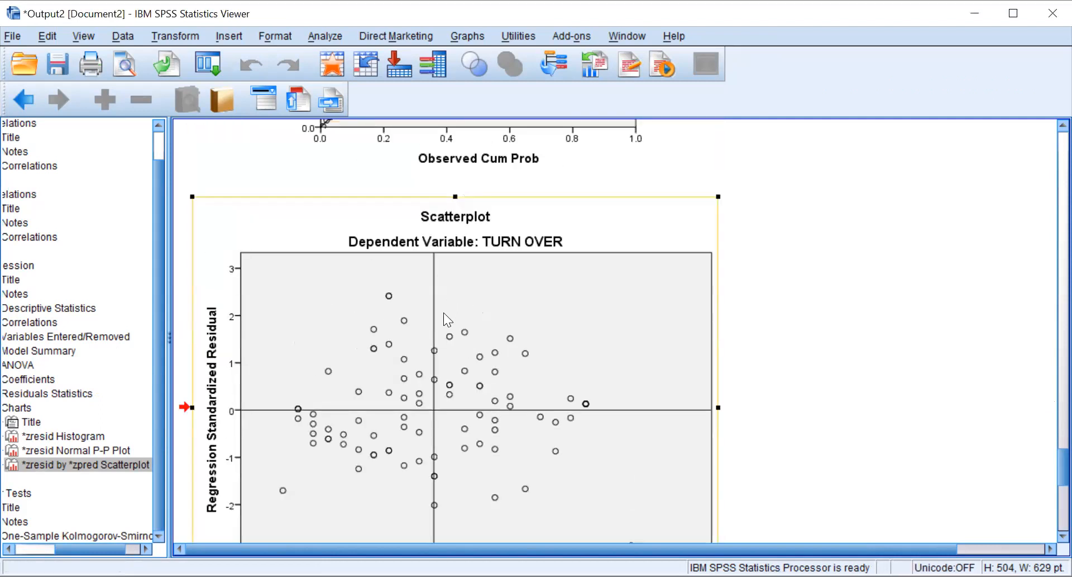
scroll(444, 314, "down", 3)
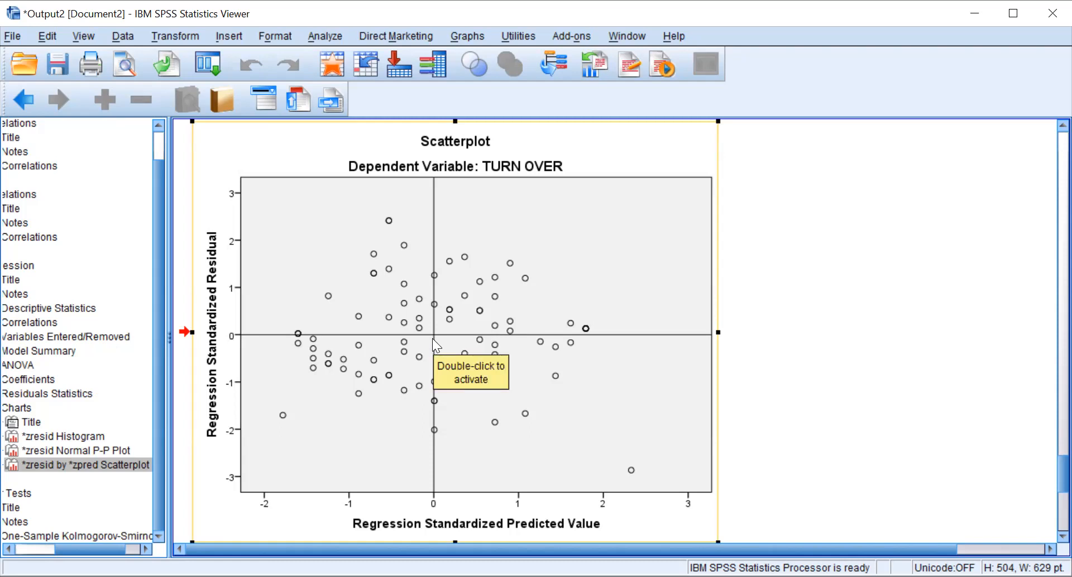
- Copy the regression's Coefficients table from the output
scroll(453, 335, "up", 15)
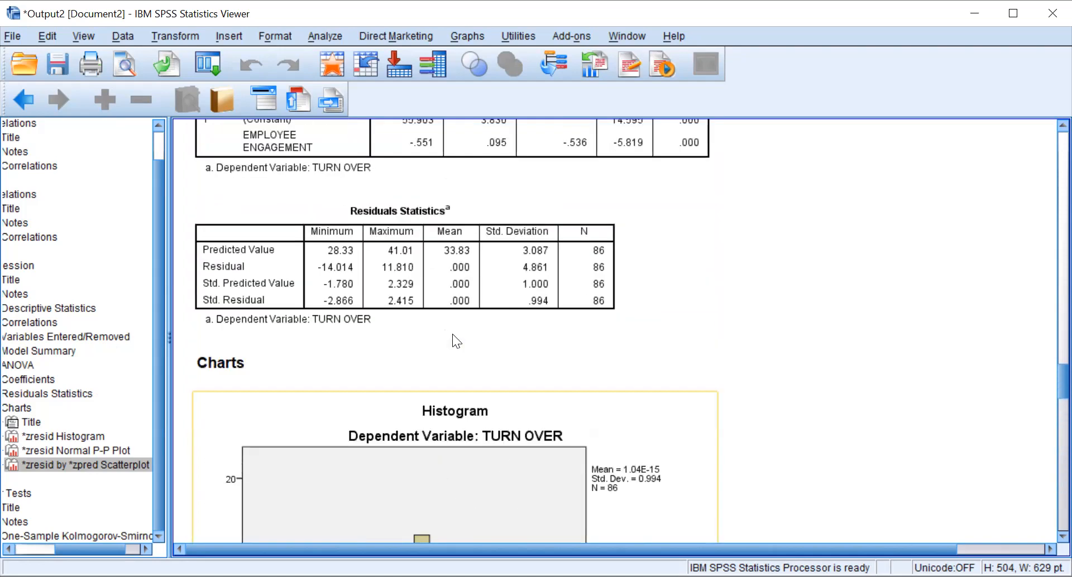
scroll(452, 335, "up", 3)
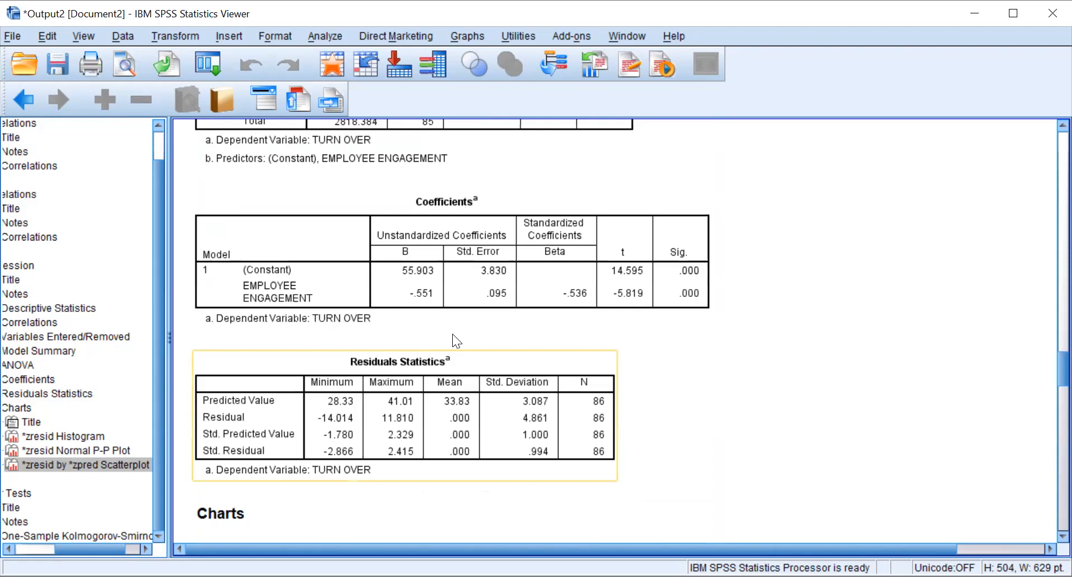
scroll(452, 334, "up", 3)
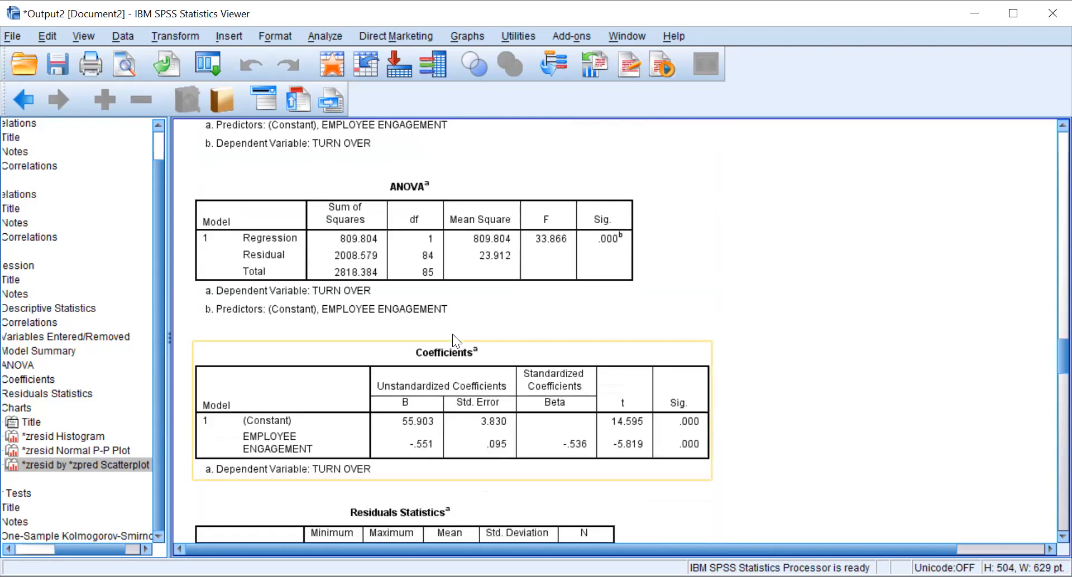
left_click(505, 361)
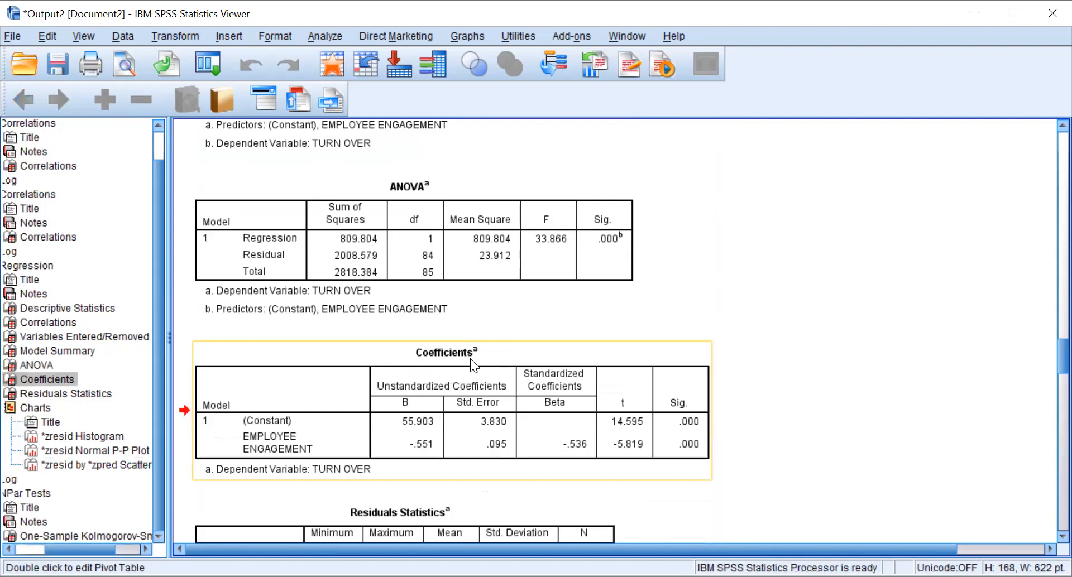
right_click(499, 351)
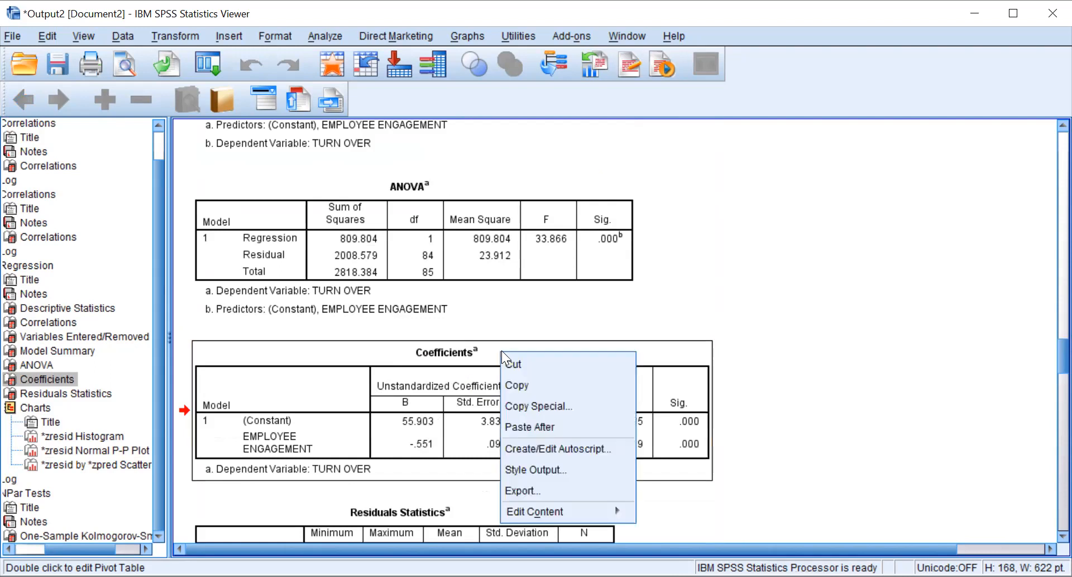
left_click(511, 385)
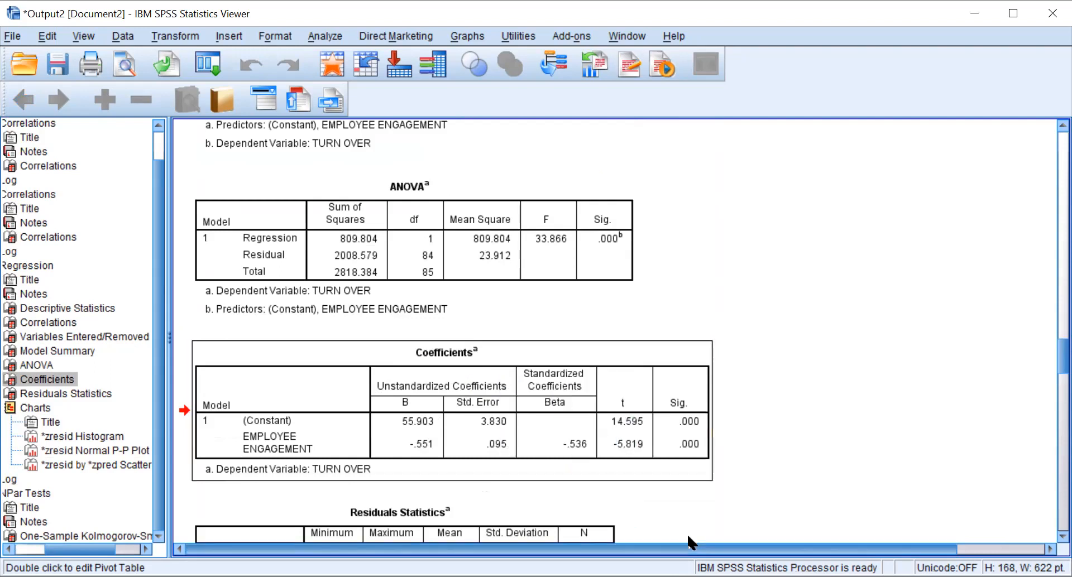
- Switch to the Sequence Pengujian document in Word and paste the Coefficients table below the Y = a + bX + e definitions, keeping source formatting
key("alt+Tab")
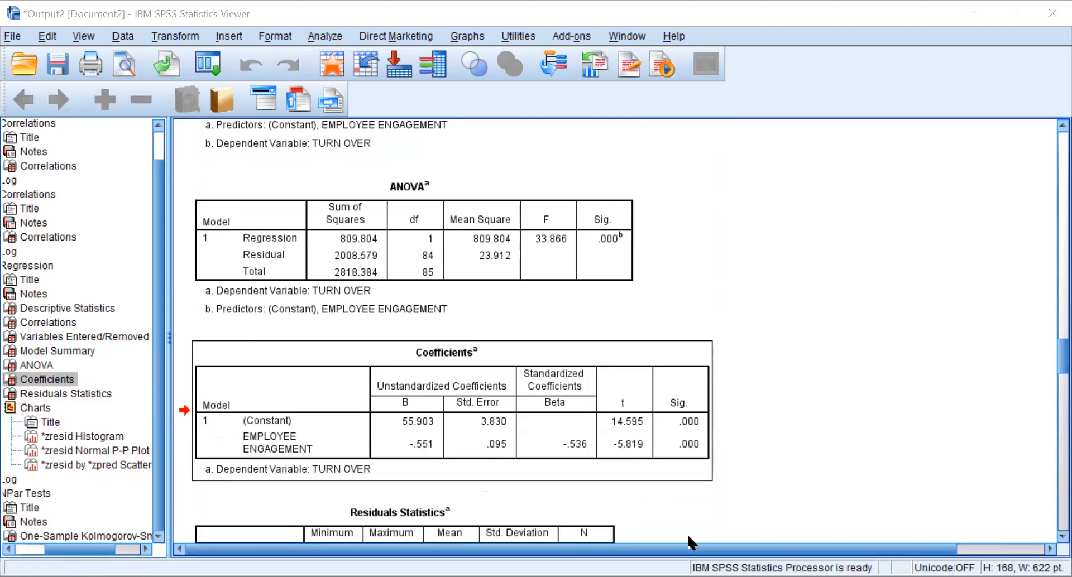
scroll(497, 370, "up", 5)
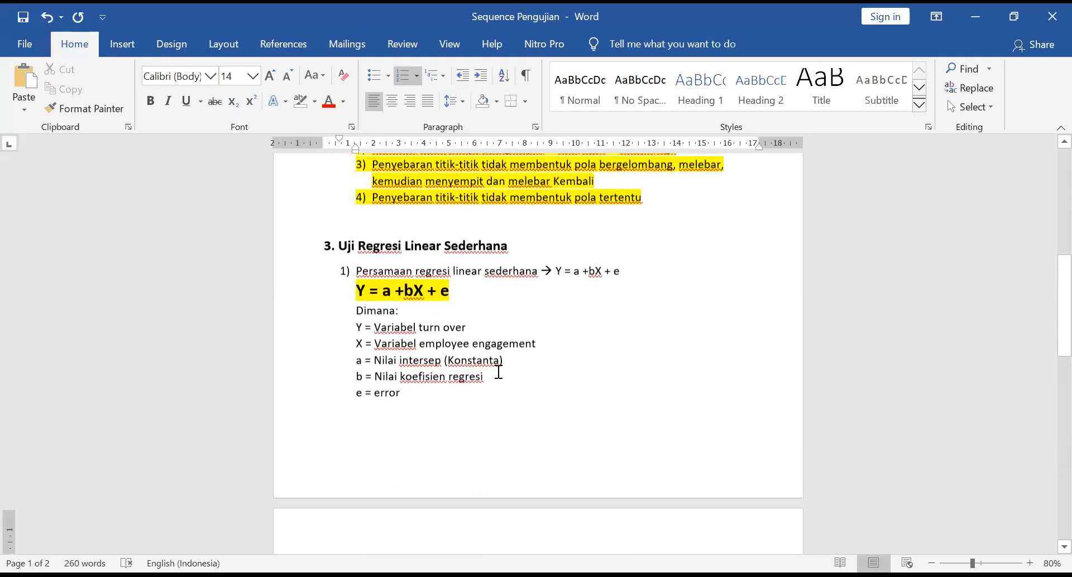
left_click(500, 459)
scroll(508, 452, "down", 3)
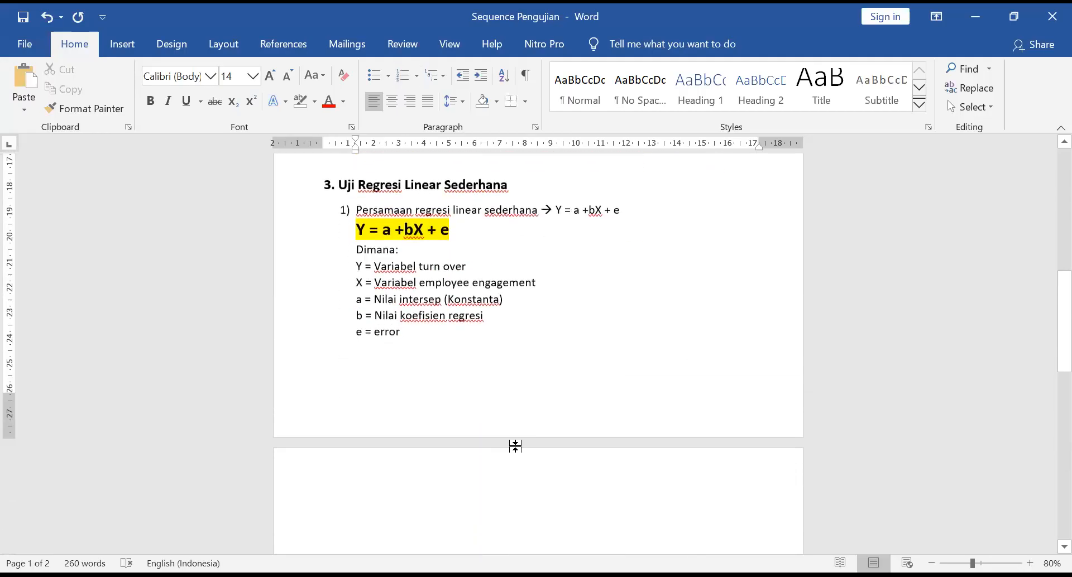
key("Down")
key("Down")
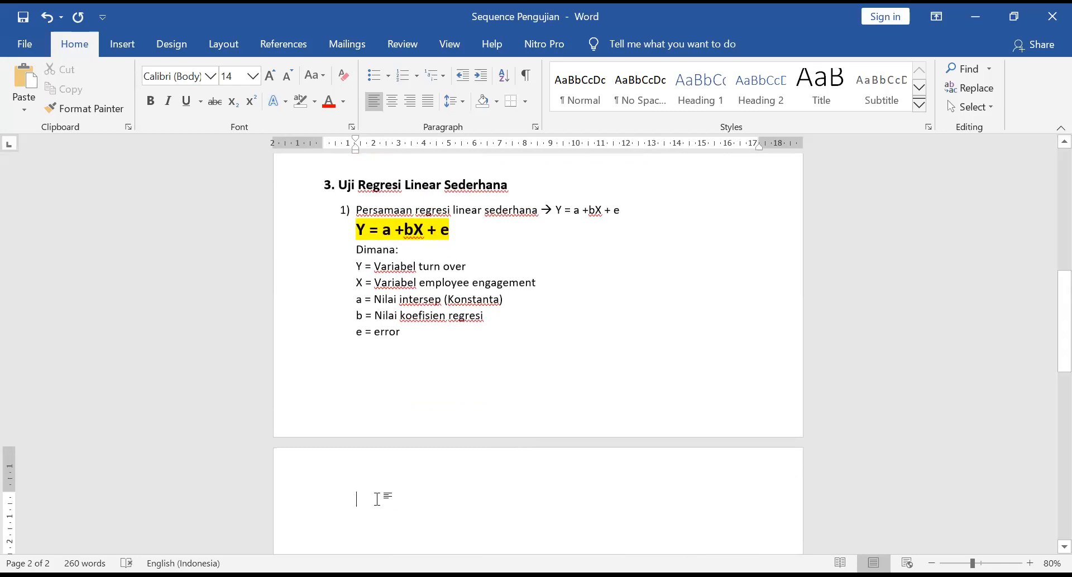
right_click(404, 326)
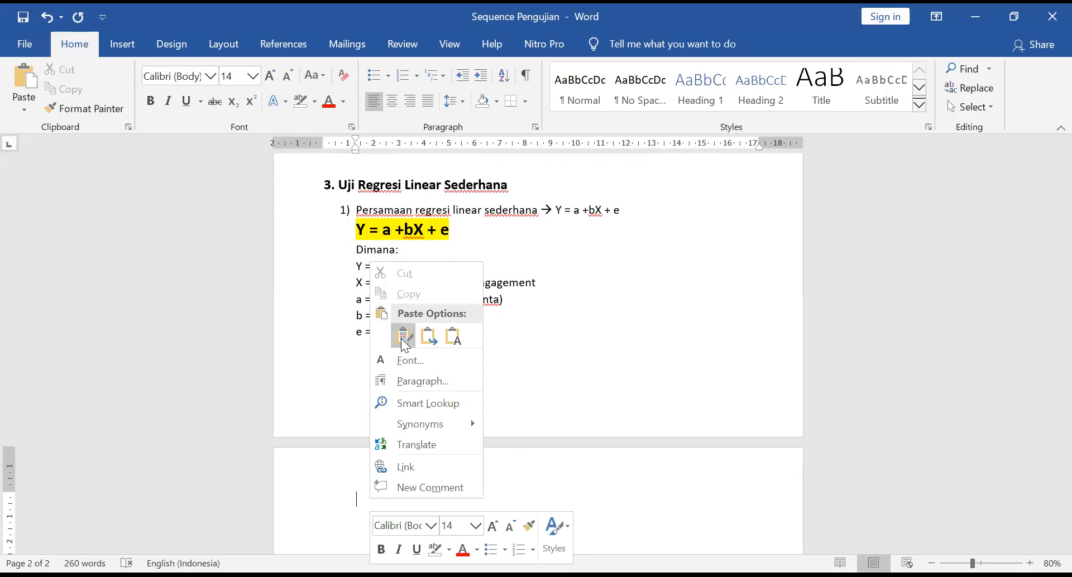
left_click(403, 336)
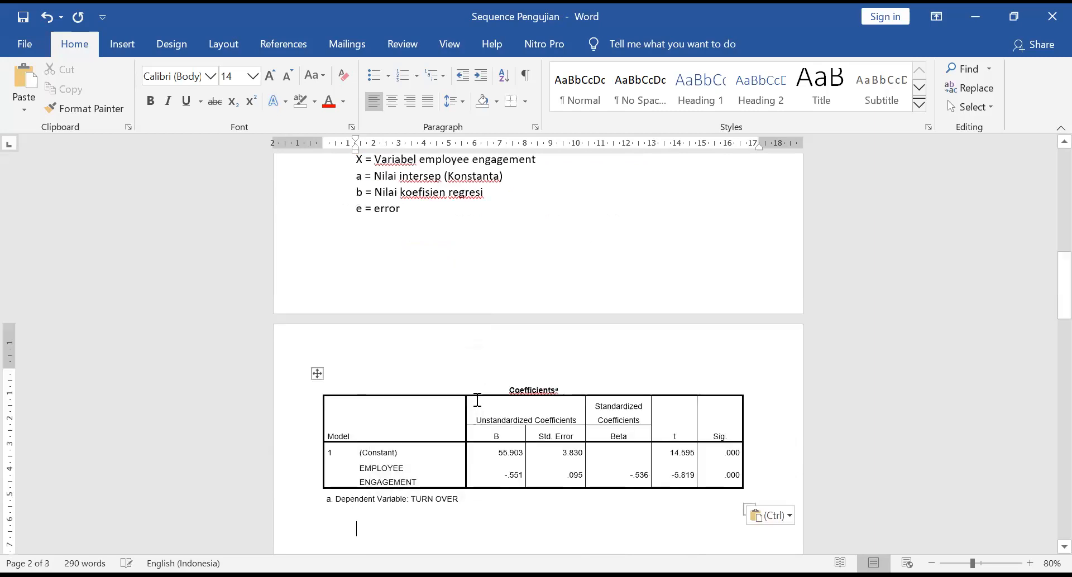
- Copy the highlighted formula Y = a +bX + e and paste it below the Coefficients table
scroll(480, 391, "down", 1)
scroll(478, 394, "up", 4)
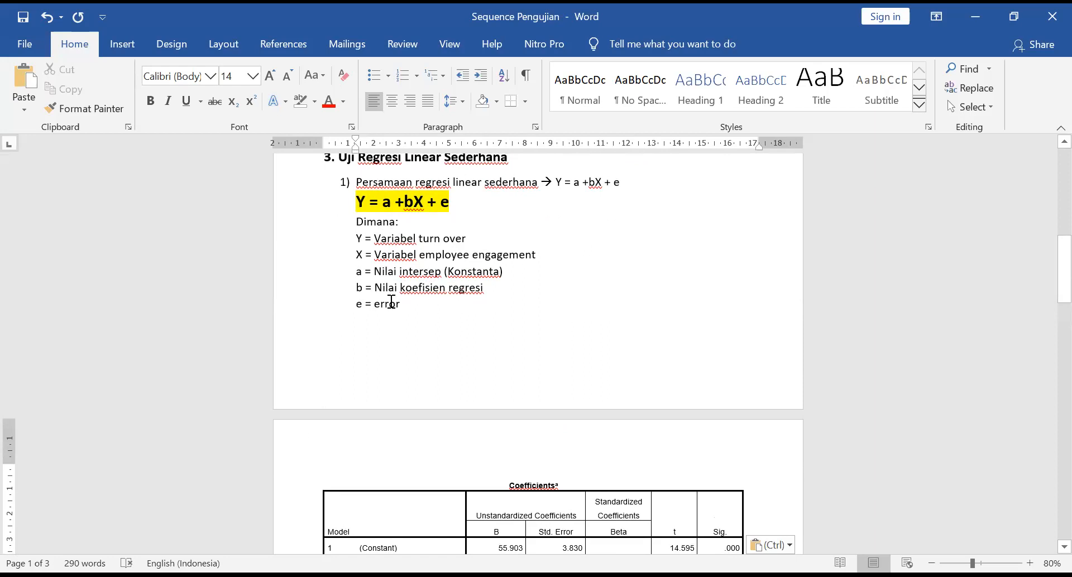
scroll(411, 313, "down", 5)
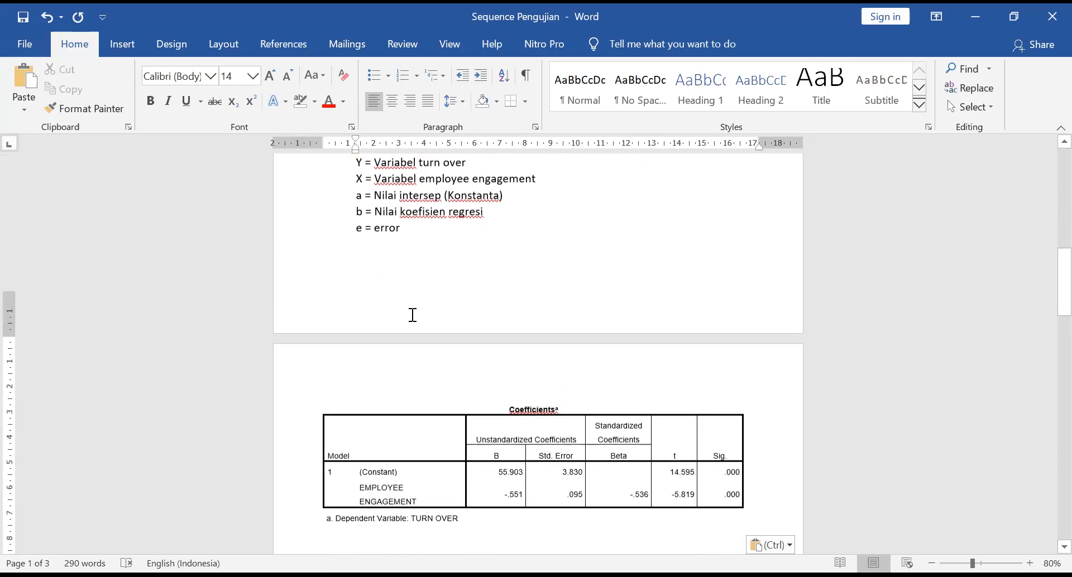
scroll(389, 370, "up", 7)
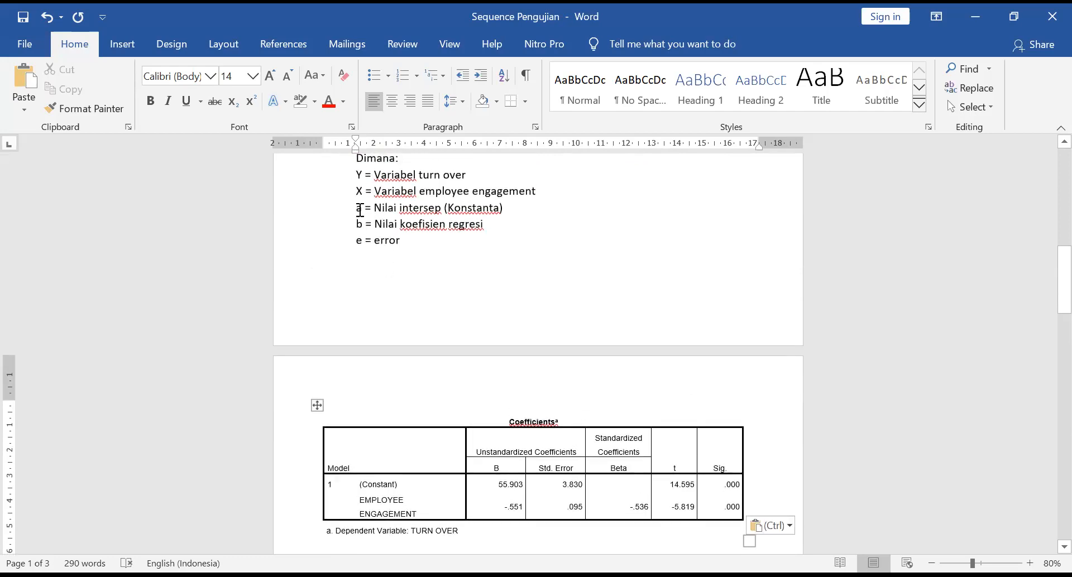
left_click_drag(357, 196, 454, 202)
scroll(413, 366, "down", 5)
scroll(413, 367, "down", 1)
left_click(379, 368)
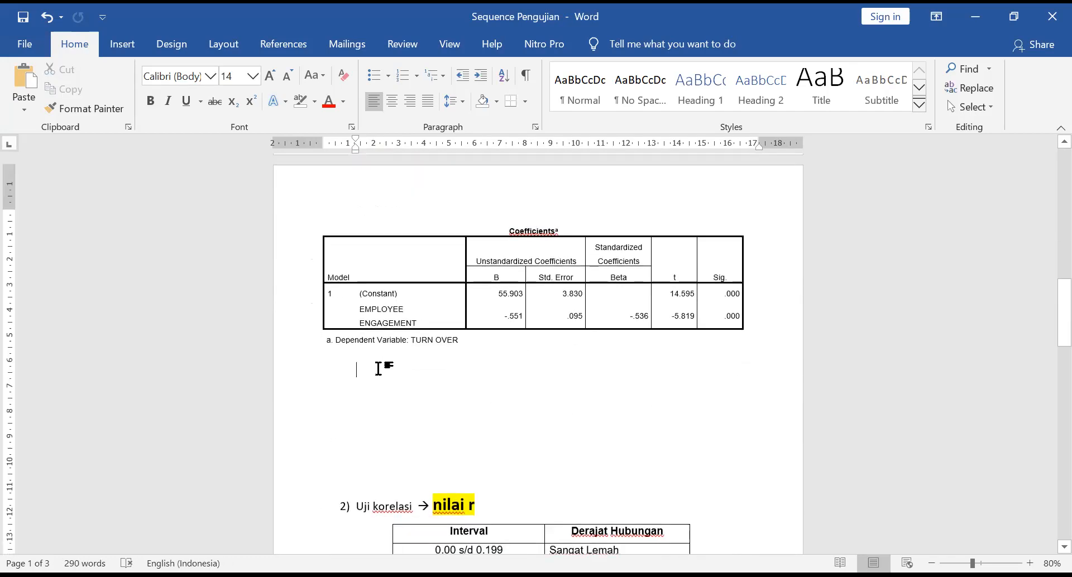
key("ctrl+v")
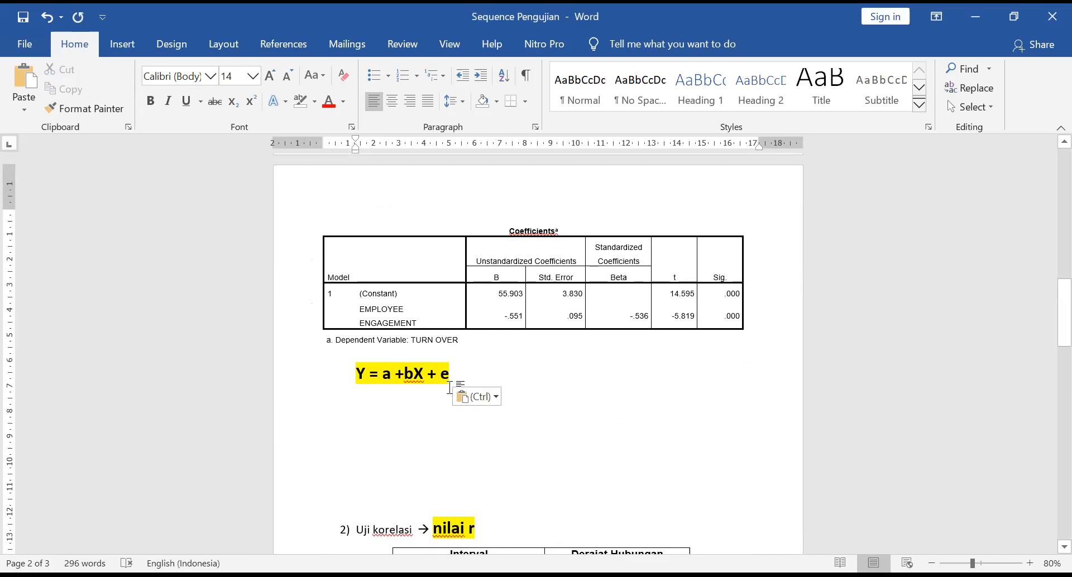
- Start the fitted equation on a new line below the pasted formula with "Y = 55.903", using the constant's B coefficient
type("y")
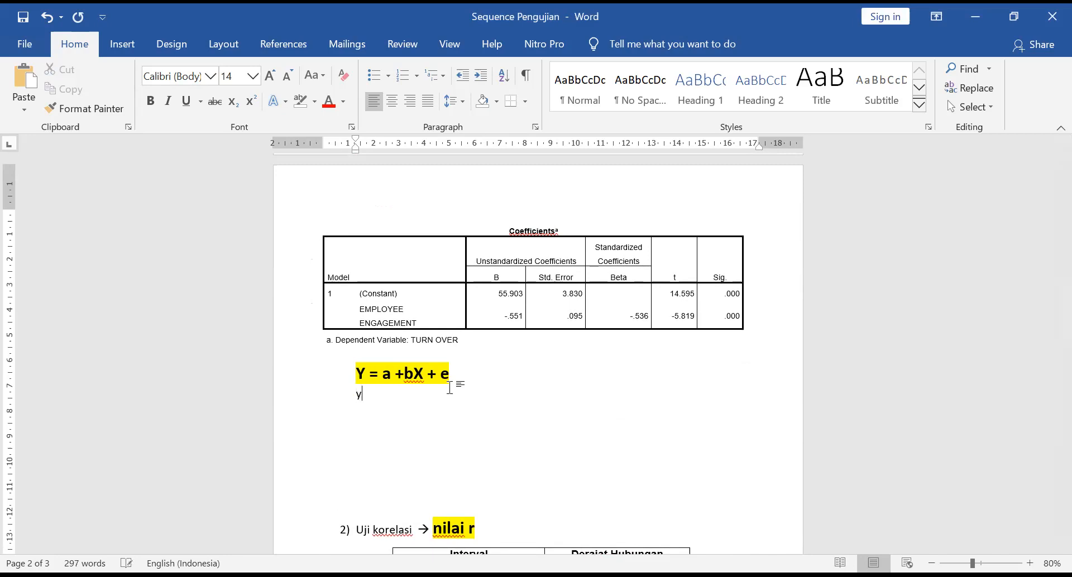
key("BackSpace")
key("Return")
type("Y")
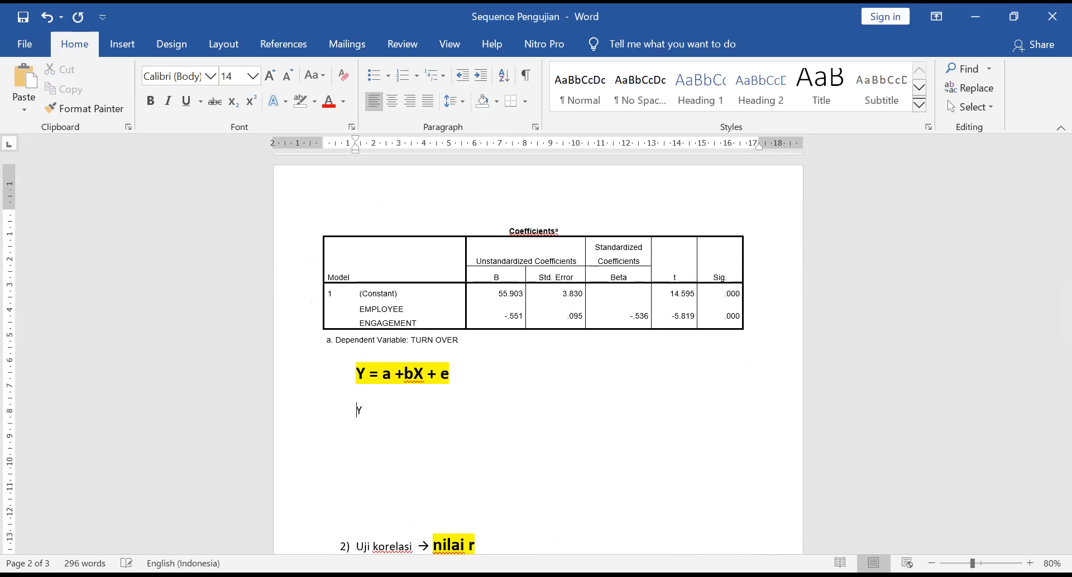
type(" =")
left_click_drag(492, 295, 525, 304)
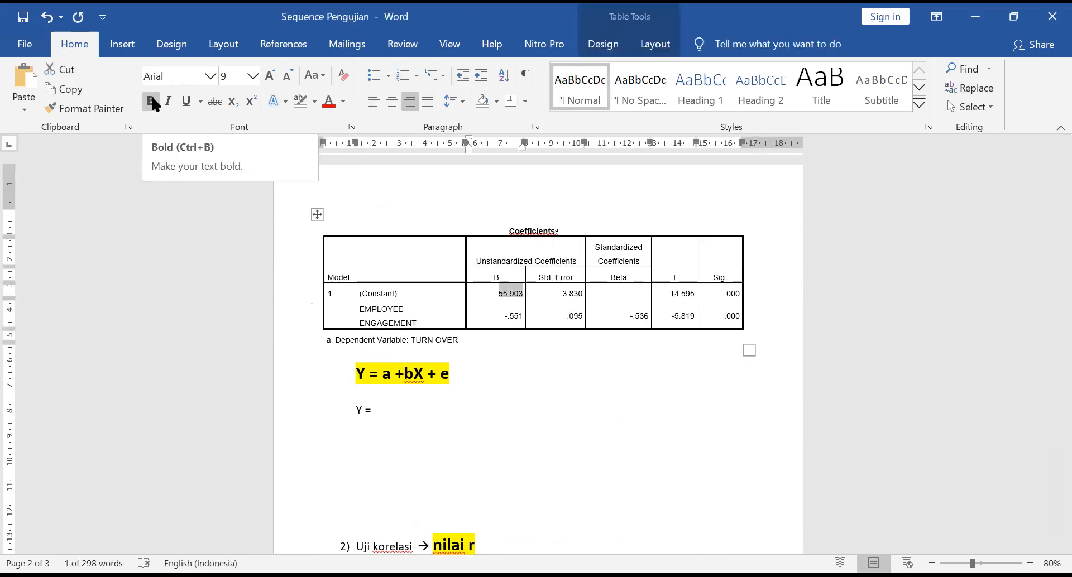
left_click(391, 407)
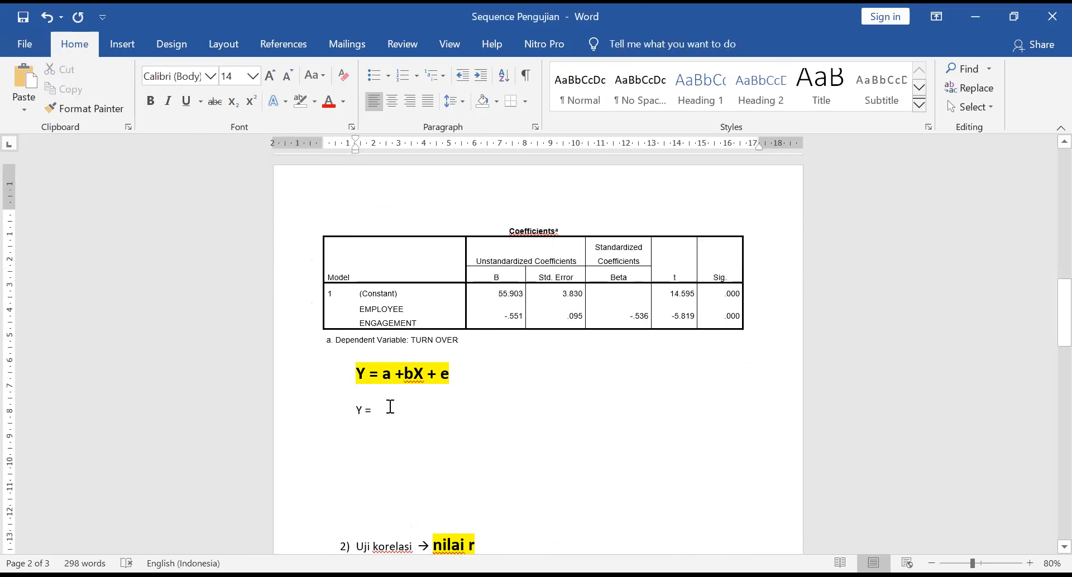
type("55.903")
- Complete the fitted equation with the employee engagement coefficient and error term so it reads "Y = 55.903 – 0,551X +e"
scroll(406, 374, "up", 5)
scroll(406, 374, "down", 5)
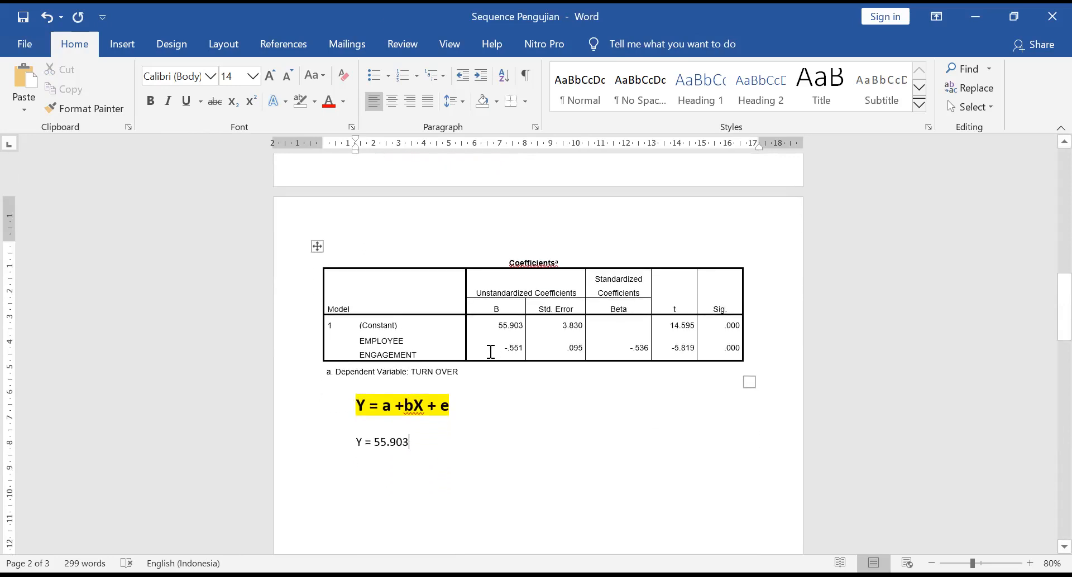
left_click_drag(502, 347, 524, 349)
left_click(424, 443)
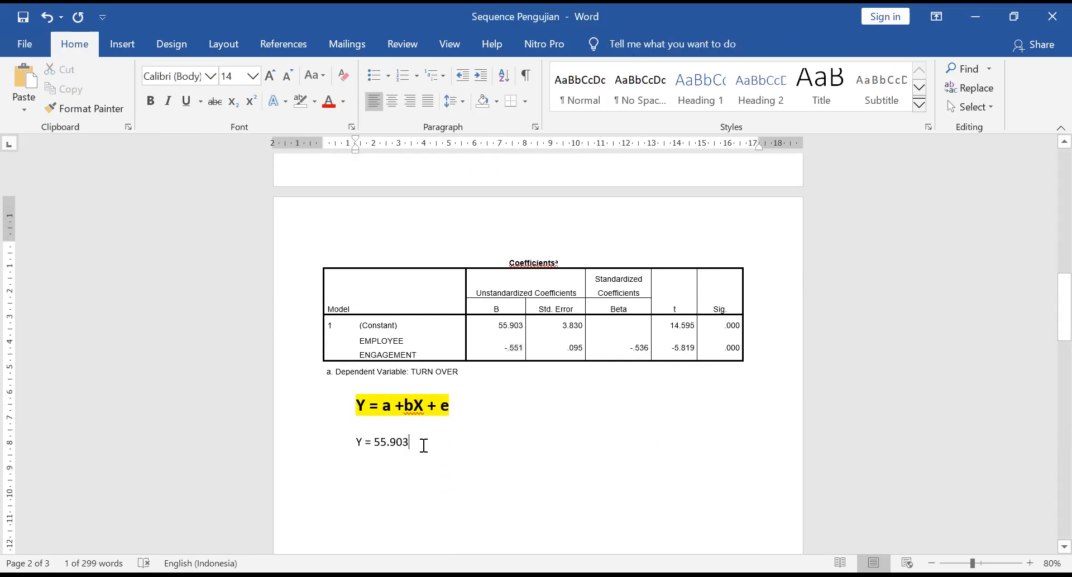
type("-")
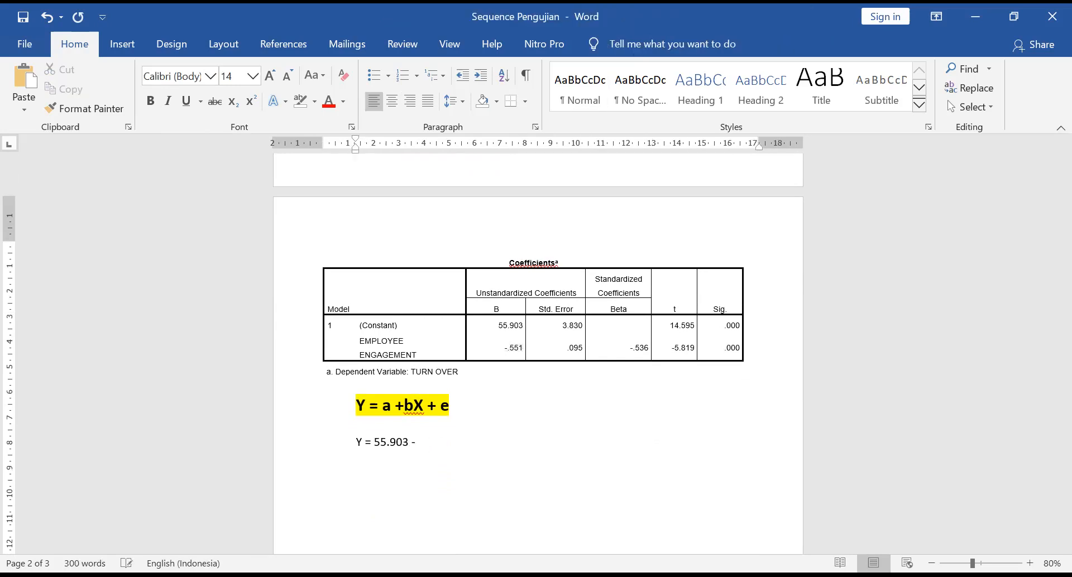
type(" 0,551x")
key("BackSpace")
type("X +E")
key("BackSpace")
type("e")
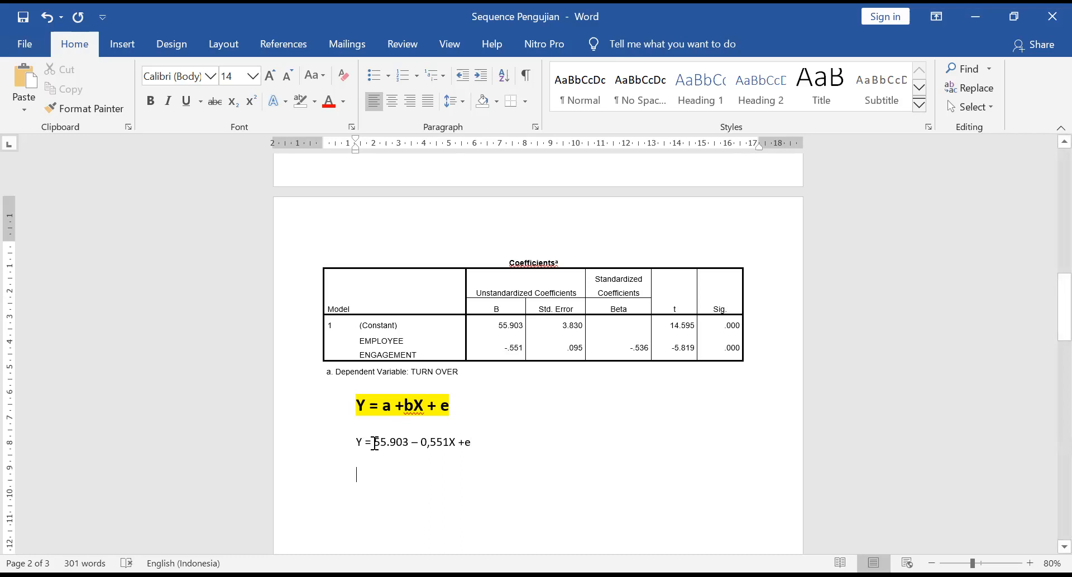
- Make the fitted regression equation bold and enlarge its font to 20 pt
left_click_drag(355, 442, 476, 443)
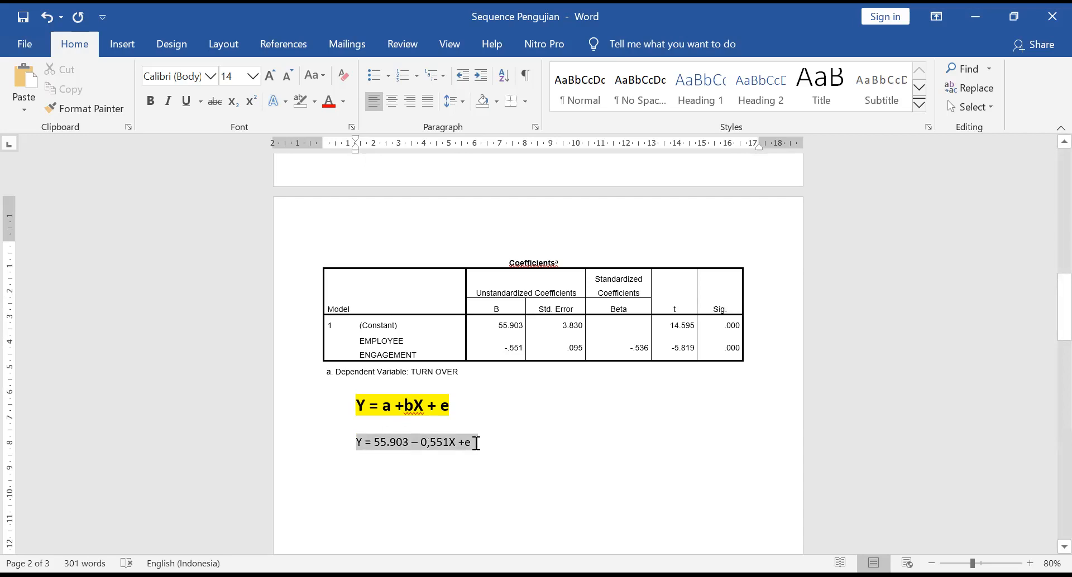
left_click(147, 103)
left_click(271, 75)
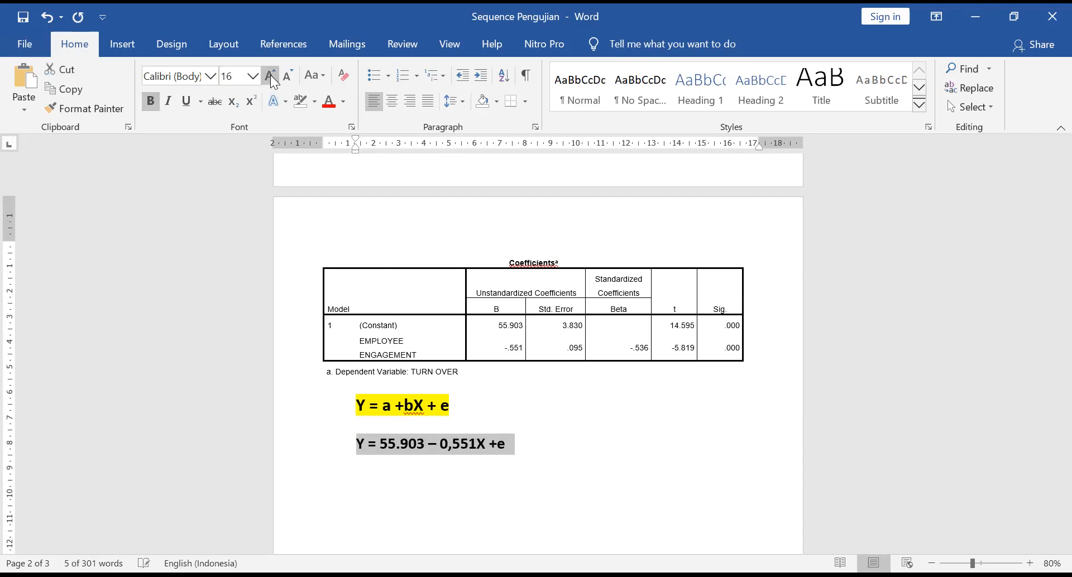
left_click(271, 75)
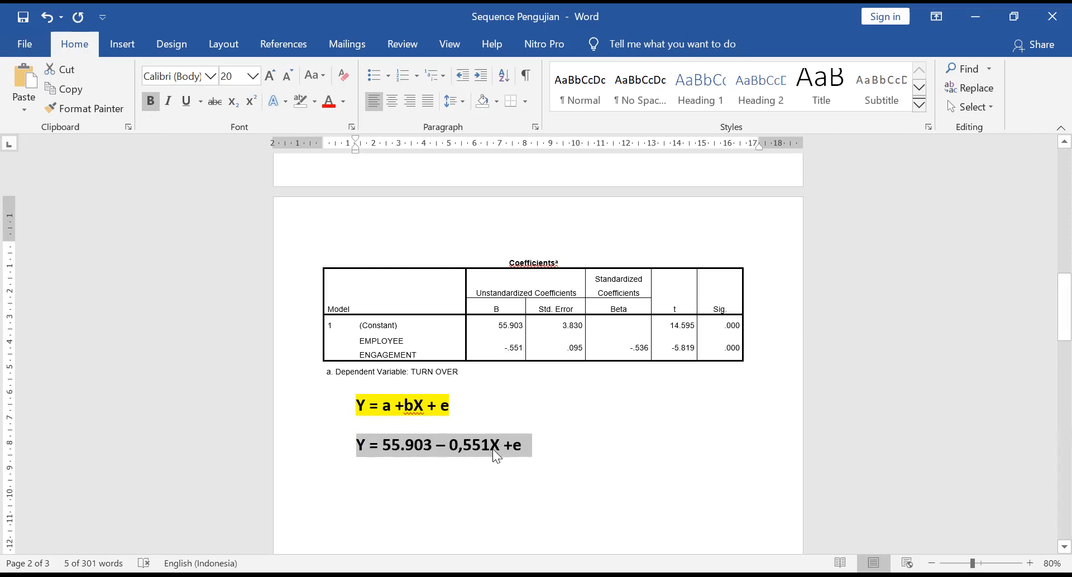
- Review the fitted equation's terms against the variable definitions and the Coefficients table
scroll(492, 449, "up", 5)
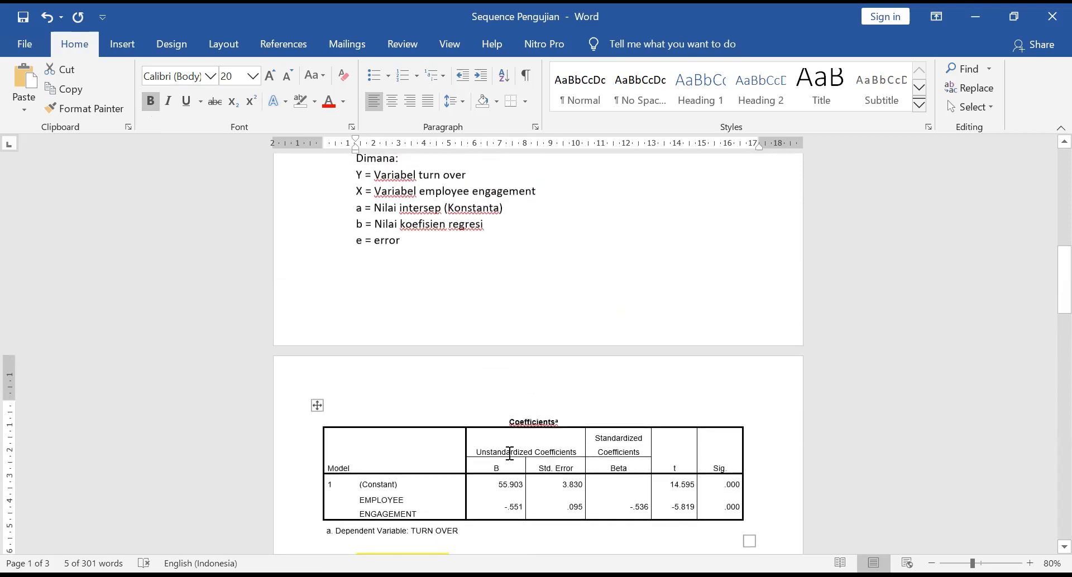
scroll(510, 453, "down", 3)
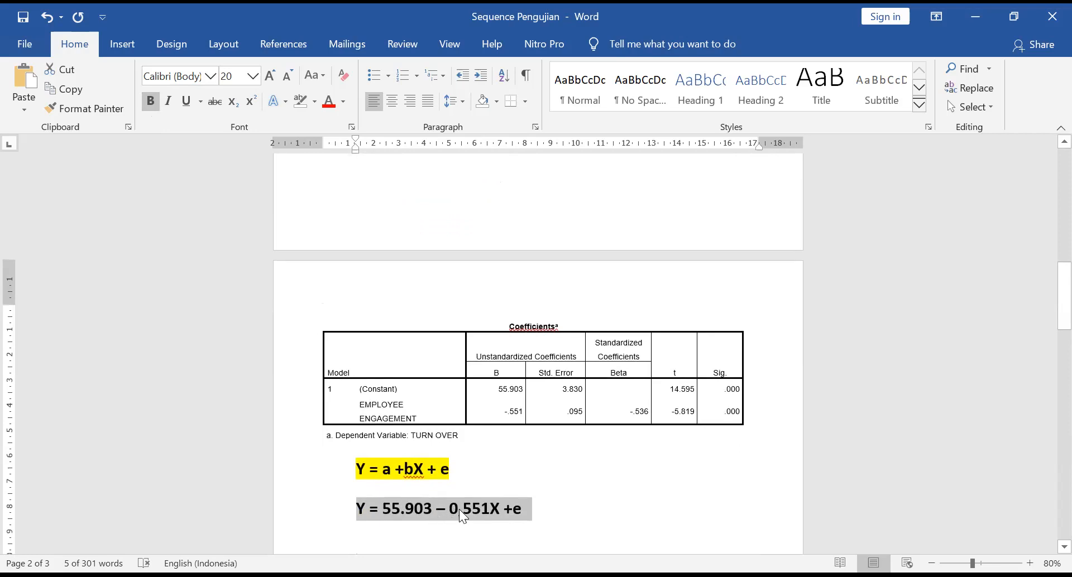
scroll(464, 512, "down", 1)
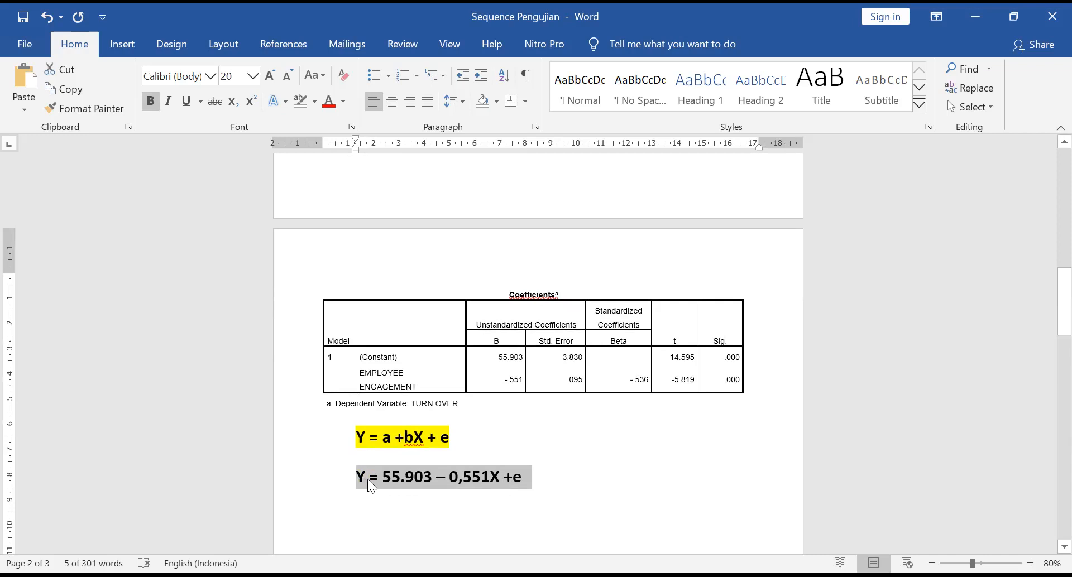
scroll(402, 469, "down", 2)
left_click(492, 417)
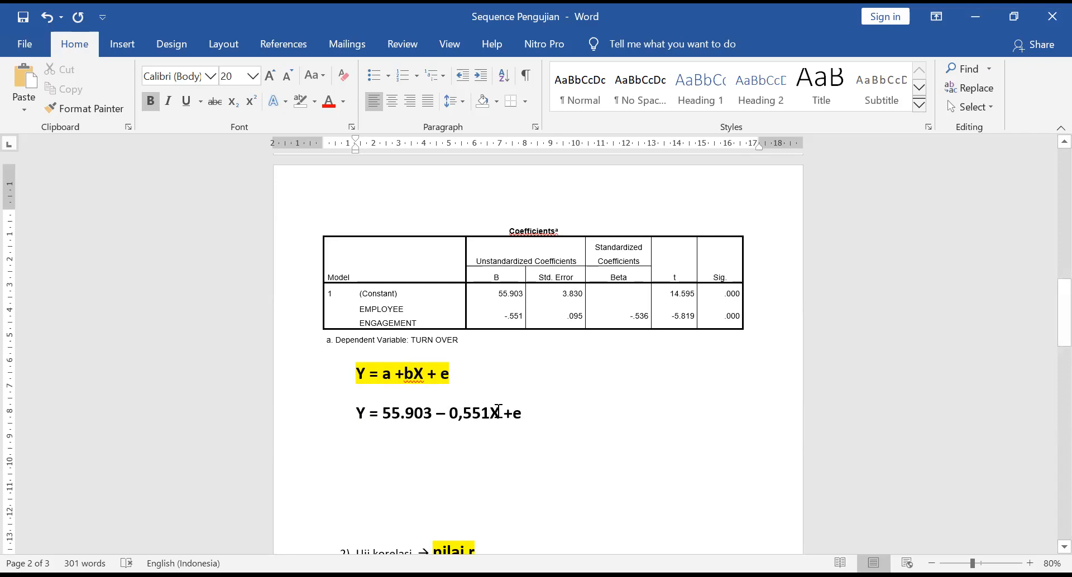
left_click_drag(358, 413, 369, 415)
left_click(401, 416)
- Delete the surplus blank lines between the fitted equation and the "Uji korelasi" item
left_click(423, 450)
scroll(423, 450, "down", 1)
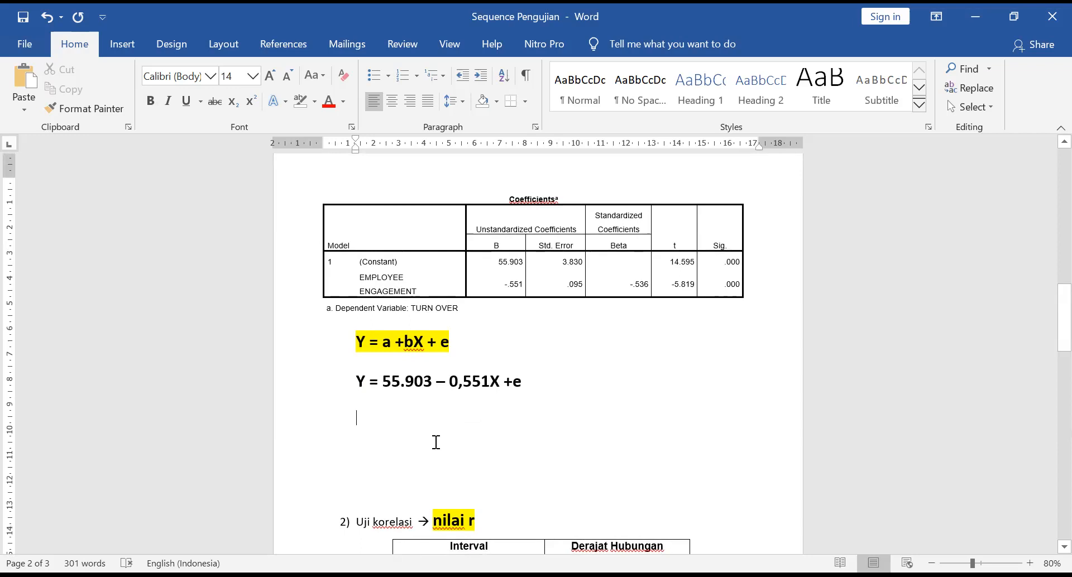
key("Delete")
key("Delete")
key("Delete")
key("Delete")
key("Delete")
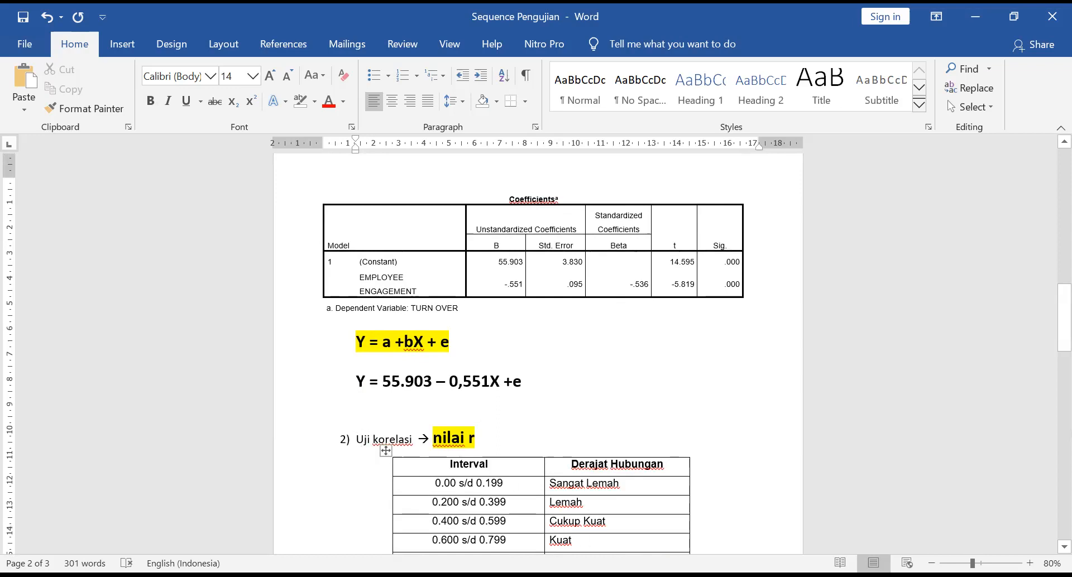
- Switch to the SPSS Statistics Viewer and copy the regression's Model Summary table
key("alt+Tab")
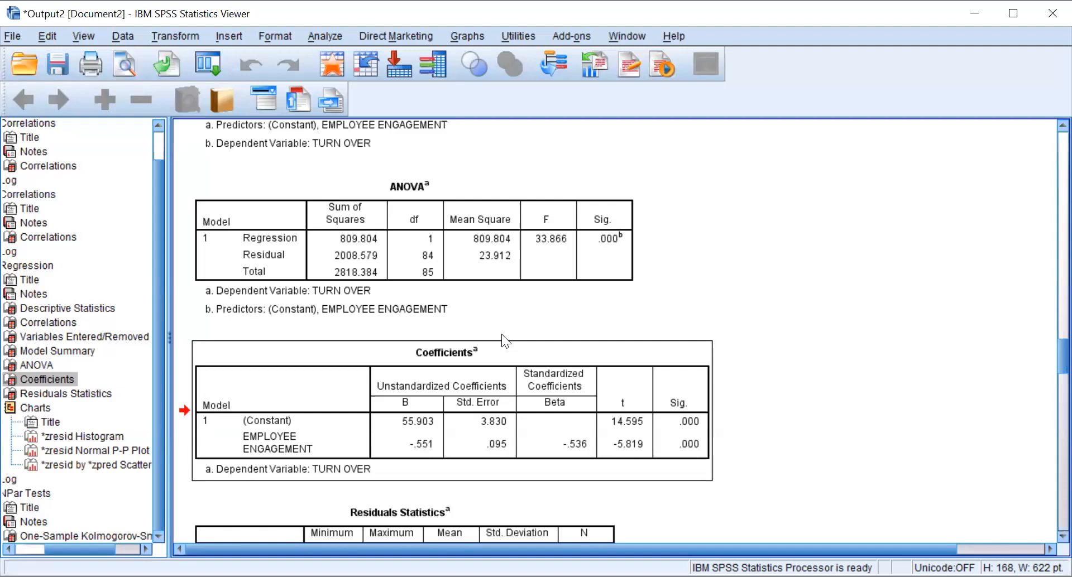
scroll(501, 335, "up", 3)
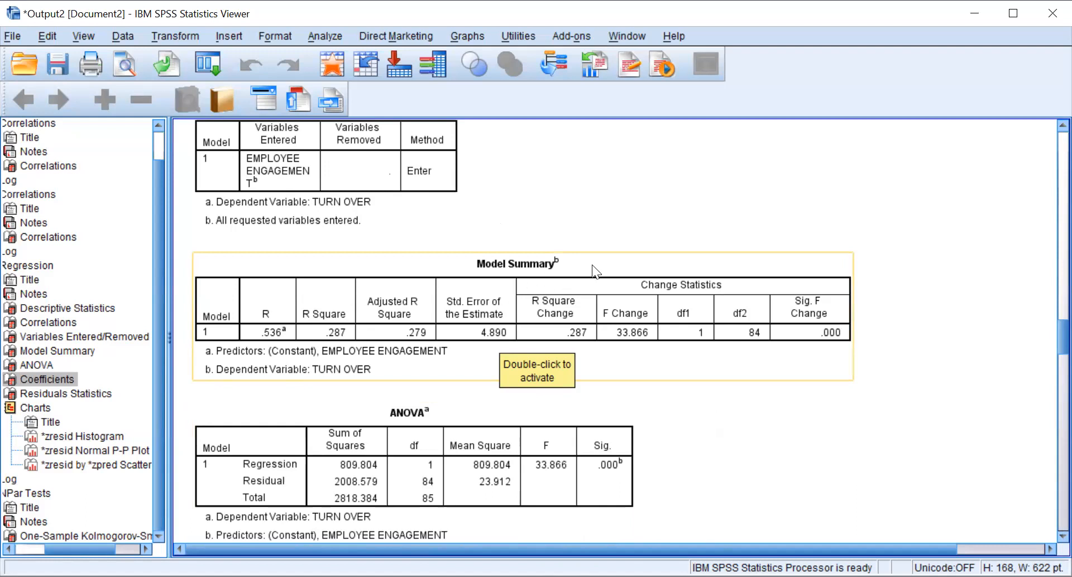
left_click(553, 267)
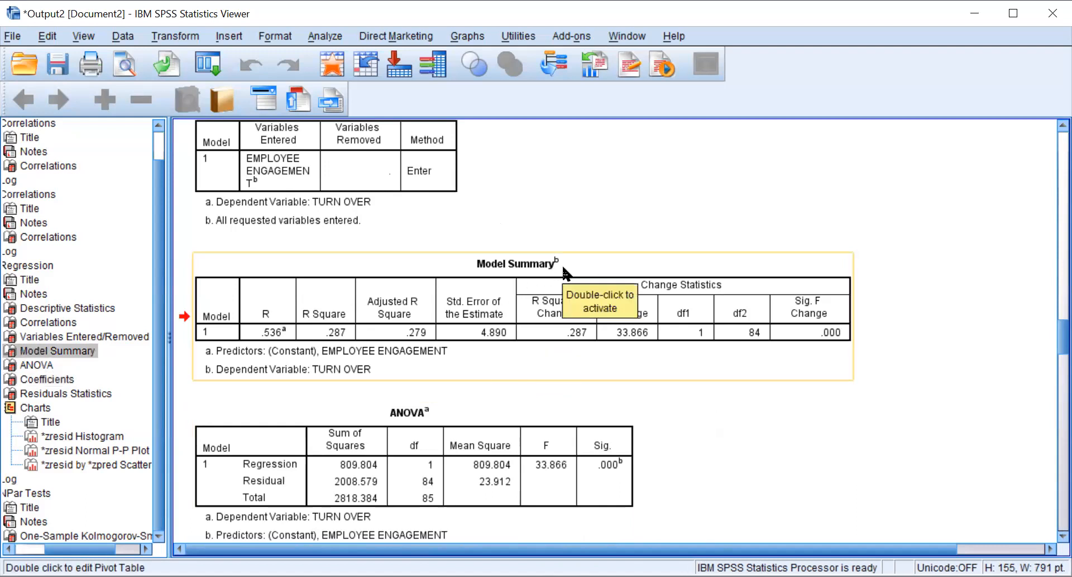
right_click(602, 263)
left_click(611, 291)
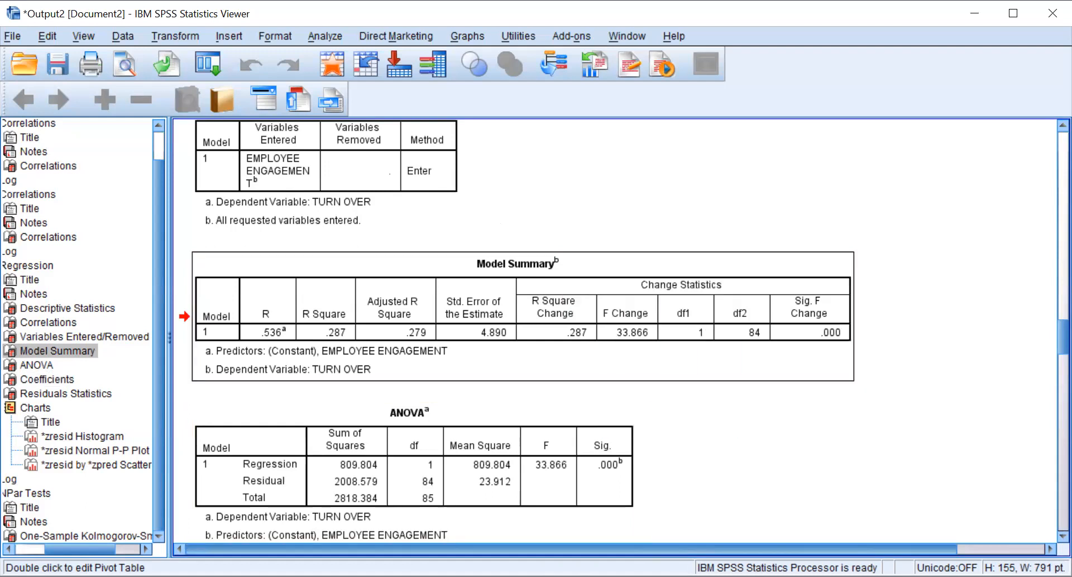
- Return to the Sequence Pengujian document in Word and paste the Model Summary table below the correlation interval table
key("alt+Tab")
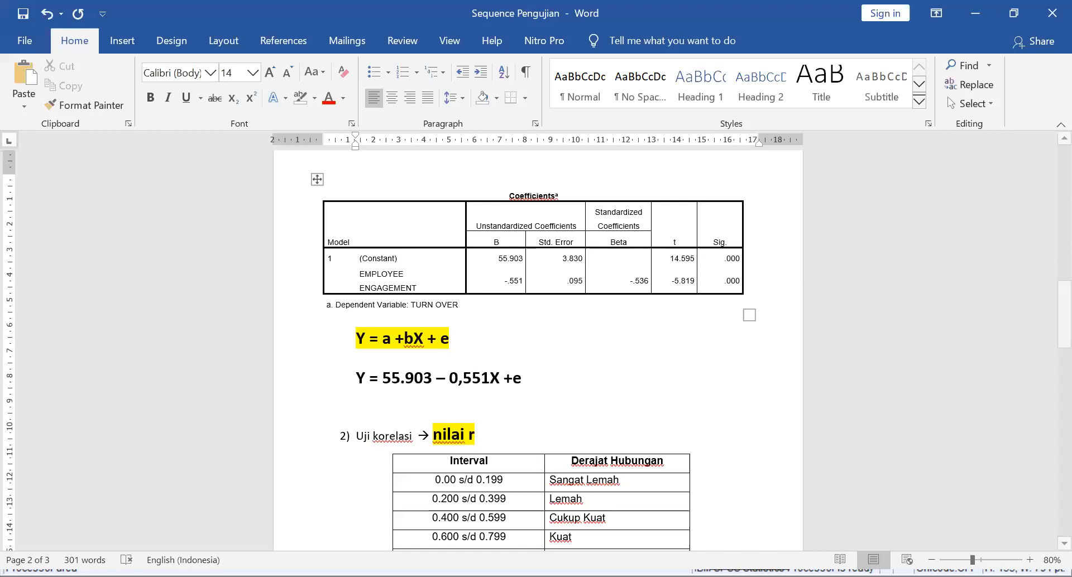
scroll(398, 428, "down", 3)
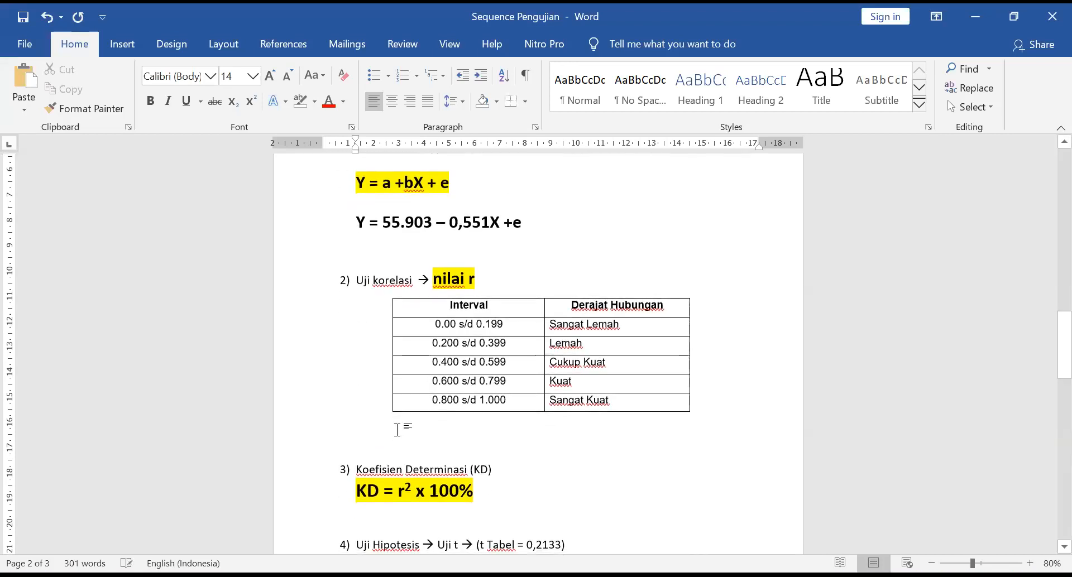
key("ctrl+v")
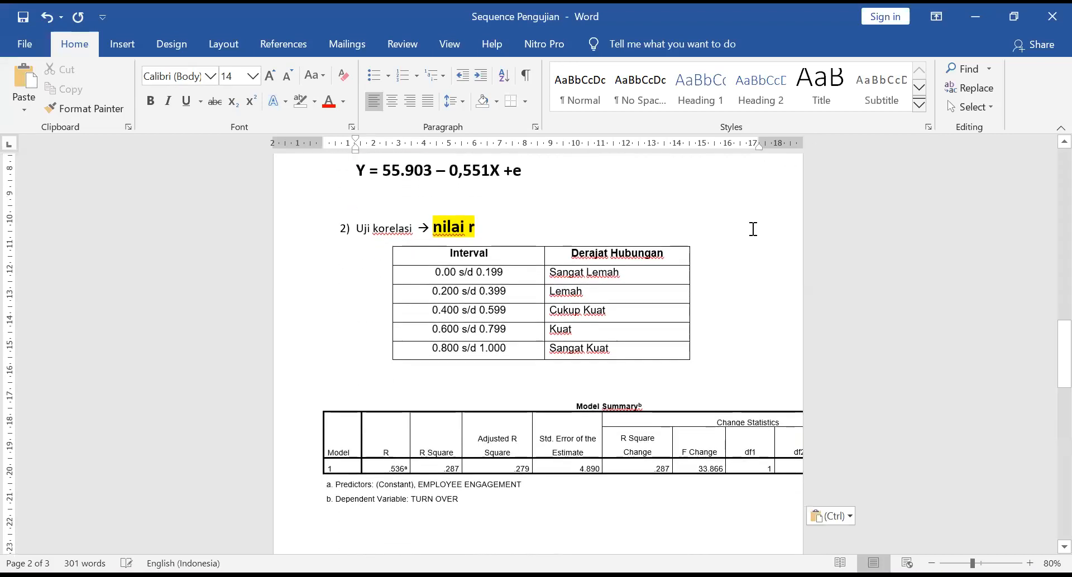
- Narrow the Model Summary table's columns from R through Sig. F Change so the whole table fits within the page margins
left_click(381, 419)
left_click_drag(408, 143, 390, 141)
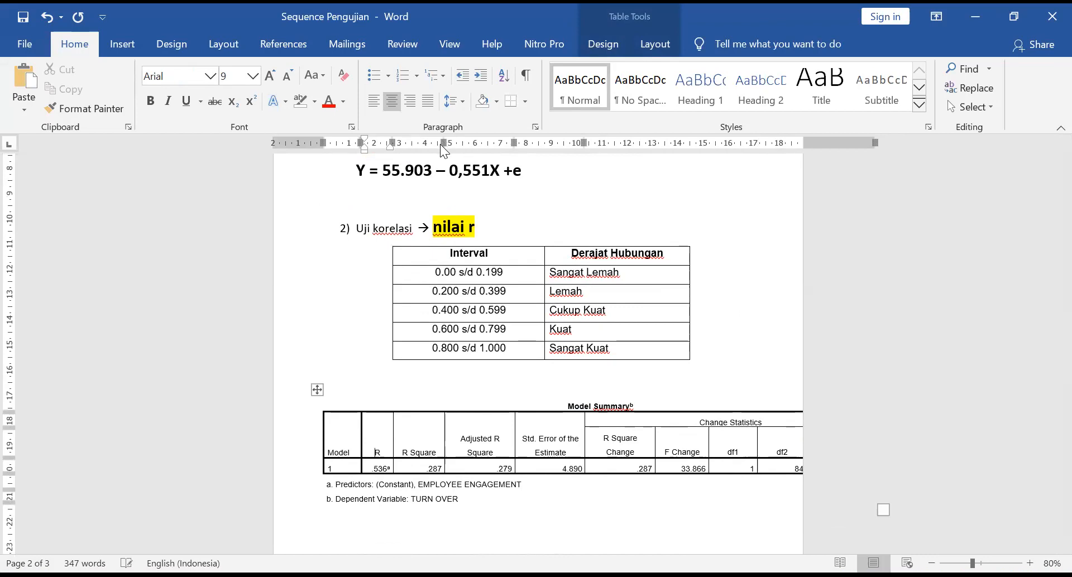
left_click(434, 446)
left_click_drag(442, 142, 430, 141)
left_click(491, 436)
left_click_drag(498, 140, 484, 140)
left_click_drag(549, 140, 536, 140)
left_click(574, 438)
mouse_move(606, 138)
left_mouse_down()
mouse_move(591, 140)
mouse_move(639, 141)
mouse_move(625, 141)
left_mouse_up()
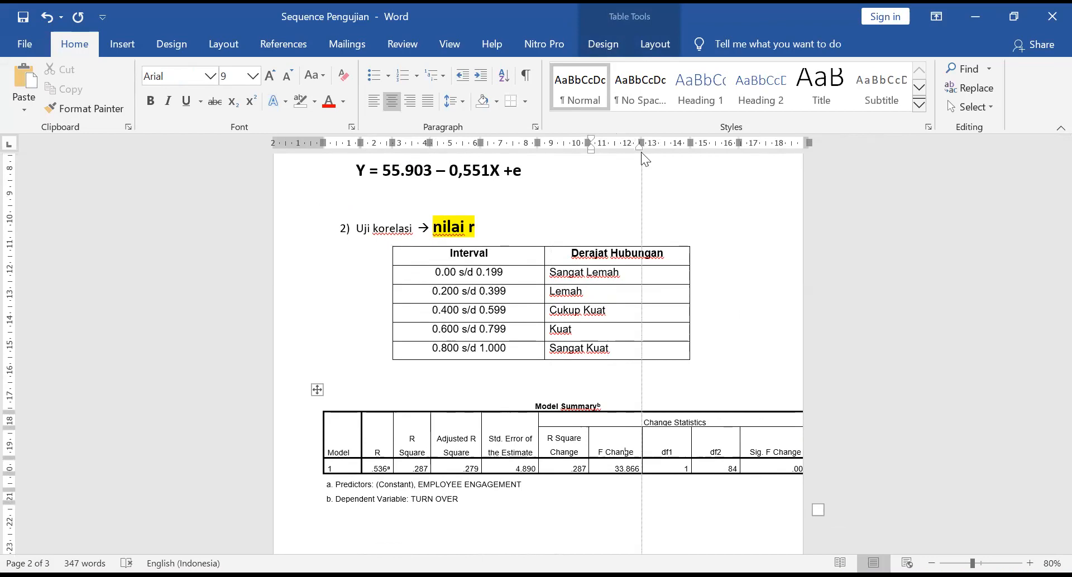
left_click_drag(674, 144, 659, 144)
left_click(679, 450)
mouse_move(705, 143)
left_mouse_down()
mouse_move(695, 143)
mouse_move(700, 157)
left_mouse_up()
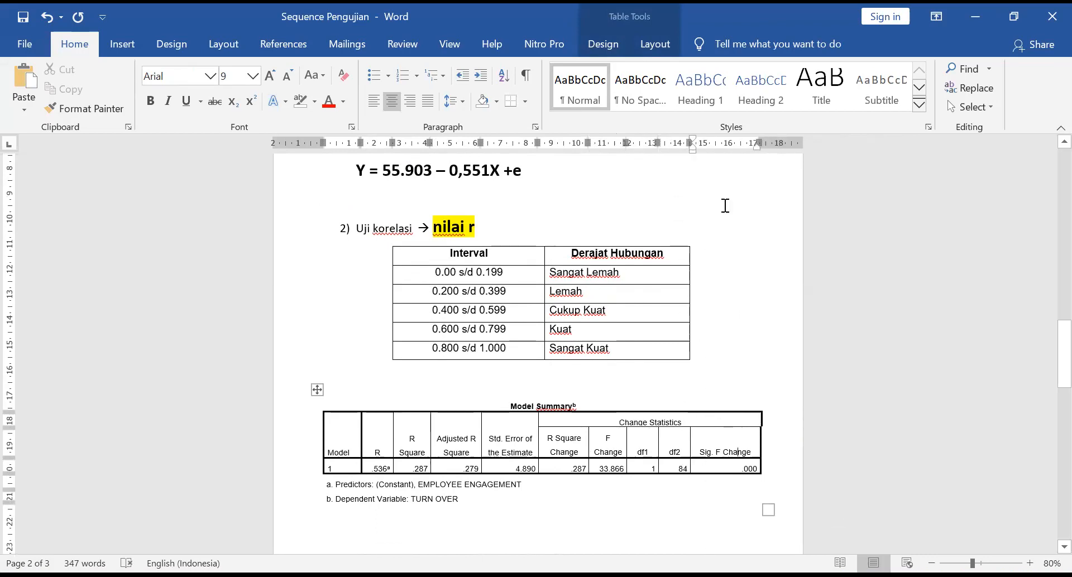
left_click_drag(756, 139, 744, 137)
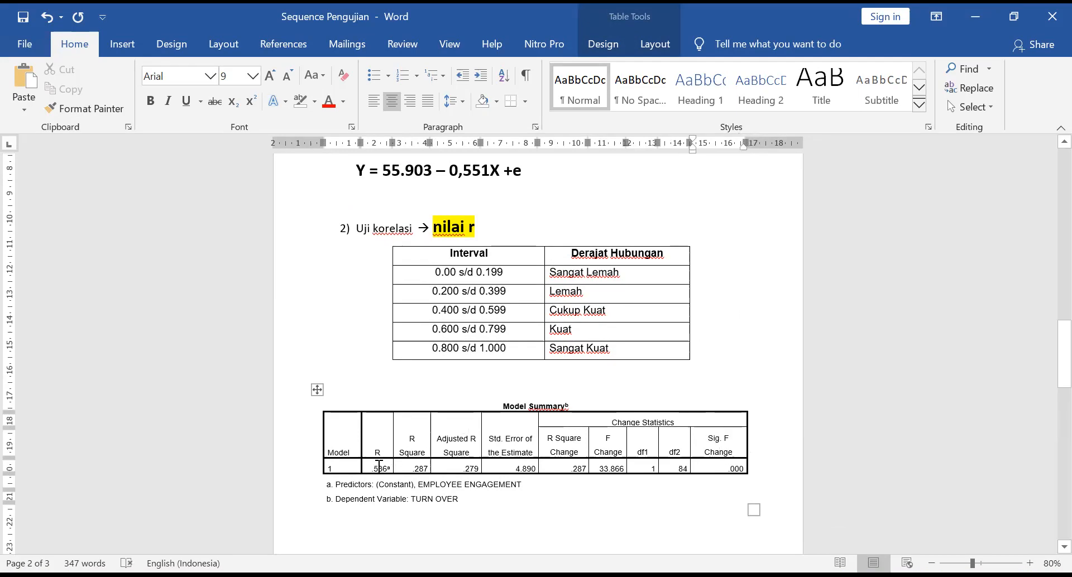
- Make the R heading and its value in the Model Summary table bold at 12 pt
left_click_drag(377, 452, 382, 466)
left_click(150, 101)
left_click(270, 76)
left_click(271, 77)
left_click(272, 78)
left_click(273, 78)
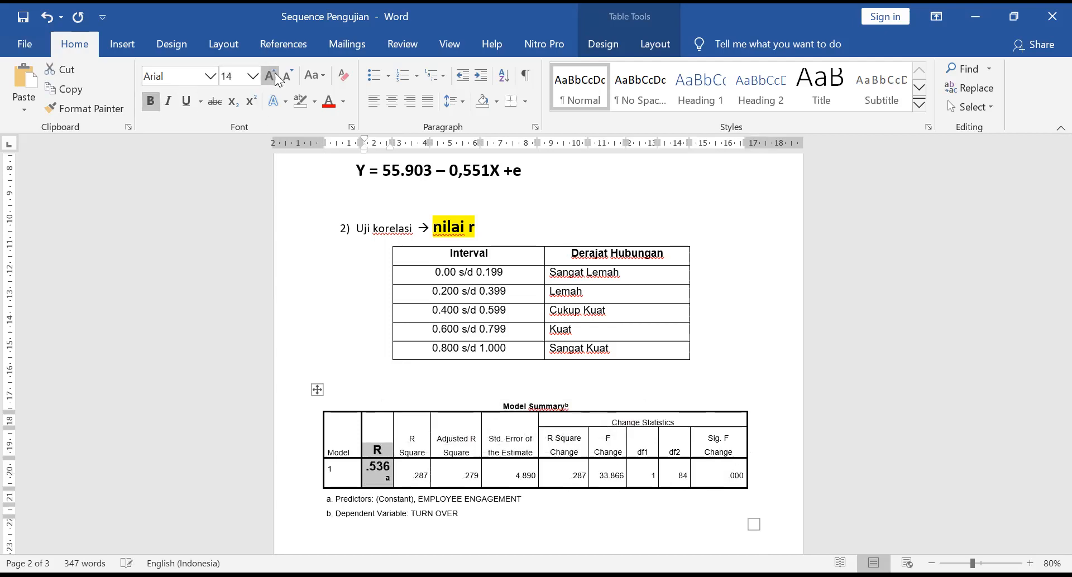
left_click(292, 72)
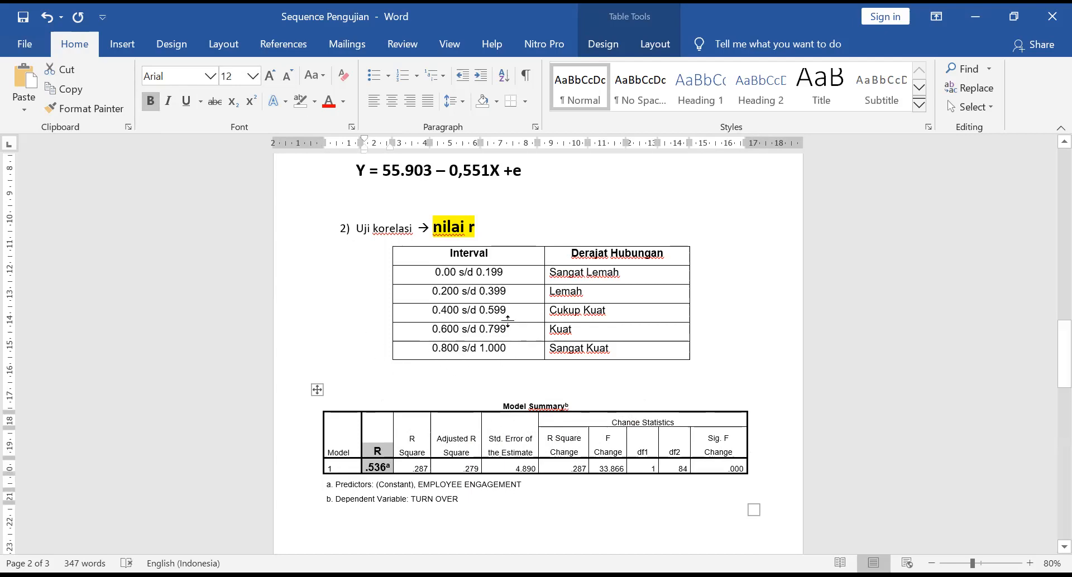
- Make the "0.400 s/d 0.599 – Cukup Kuat" row of the correlation interval table bold at 14 pt and select "Cukup Kuat"
left_click_drag(433, 311, 610, 318)
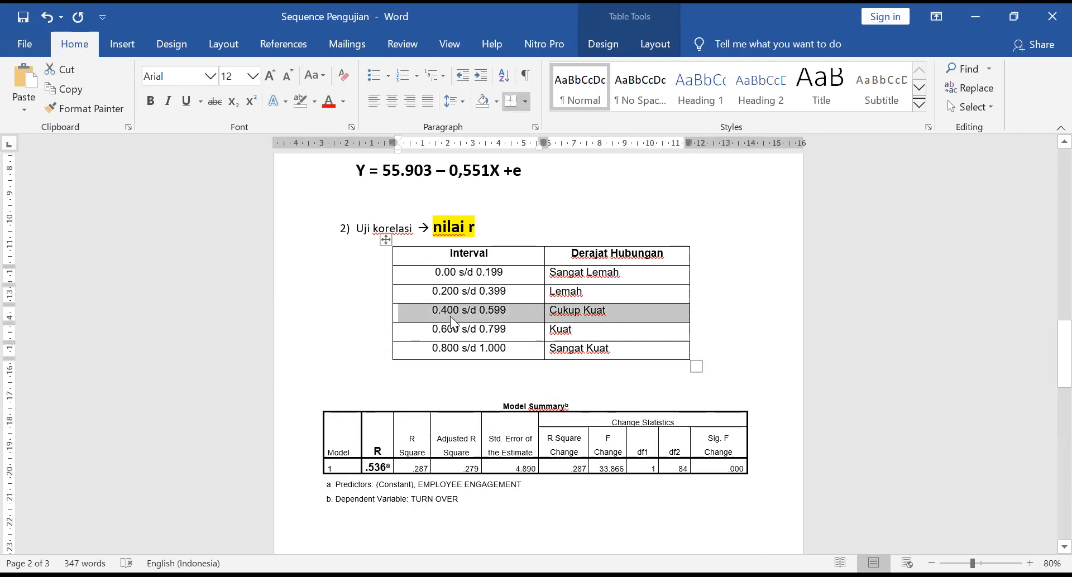
left_click(153, 100)
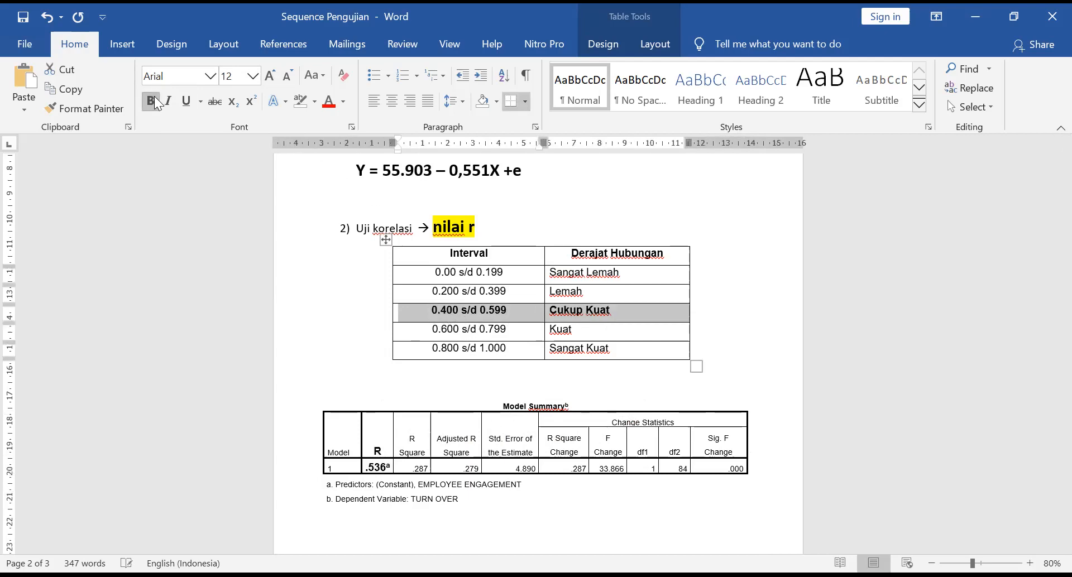
left_click(271, 75)
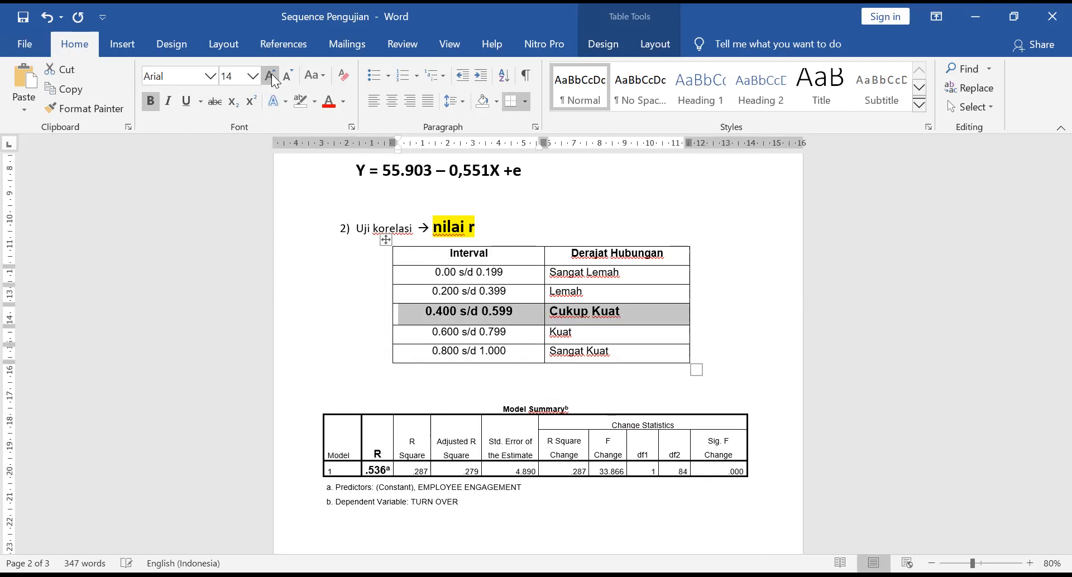
left_click(562, 316)
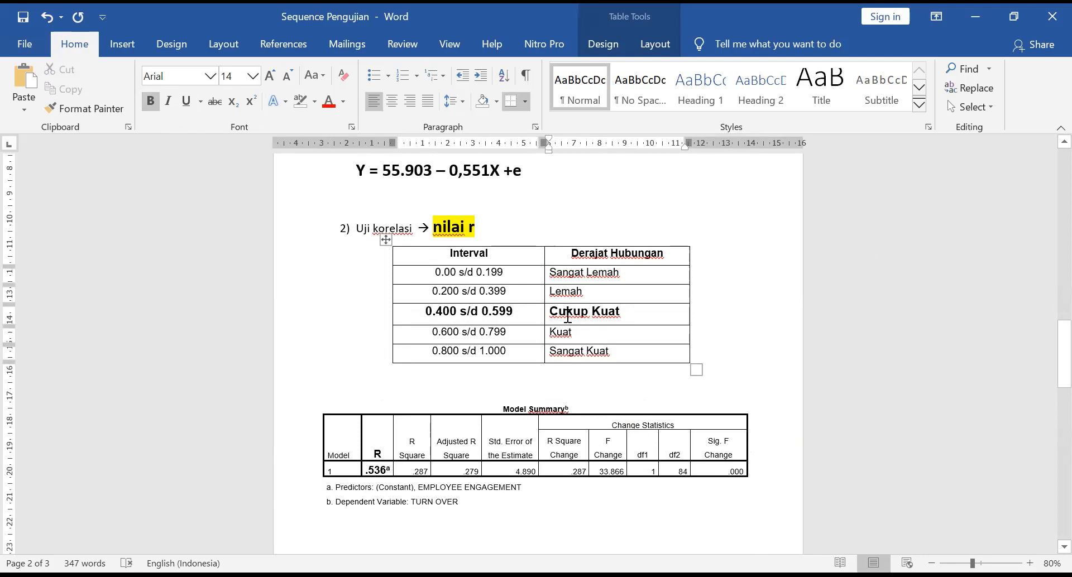
left_click_drag(551, 313, 638, 314)
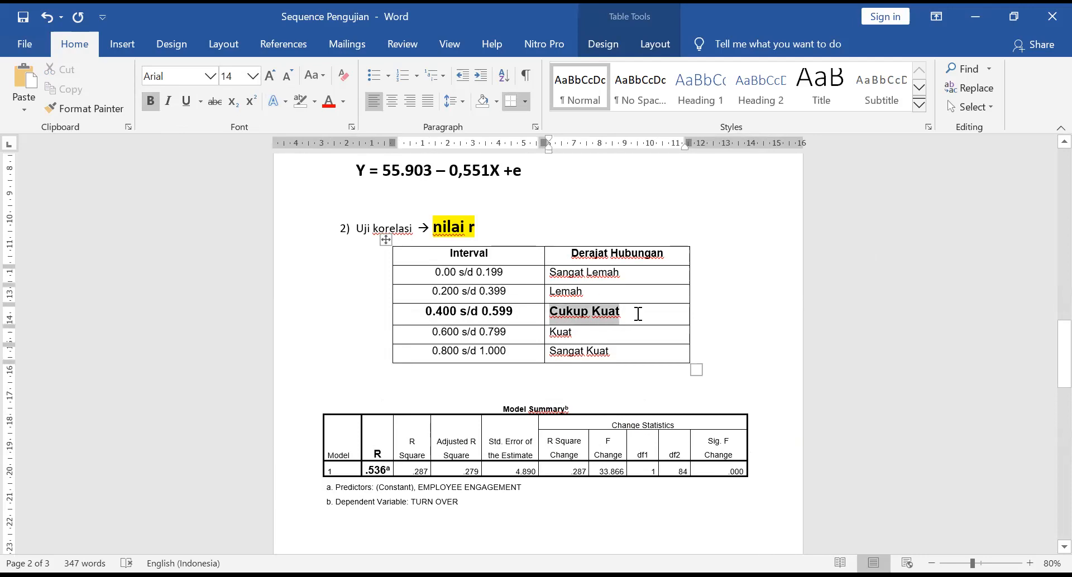
- Insert blank lines below the Model Summary table to push the "Koefisien Determinasi (KD)" section onto the next page
scroll(599, 353, "down", 5)
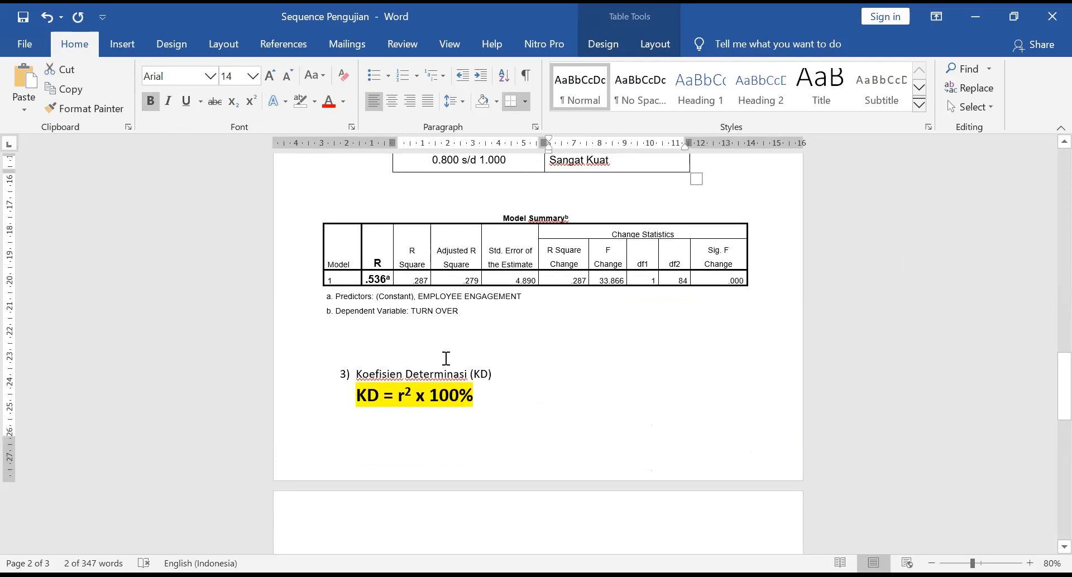
scroll(449, 355, "down", 1)
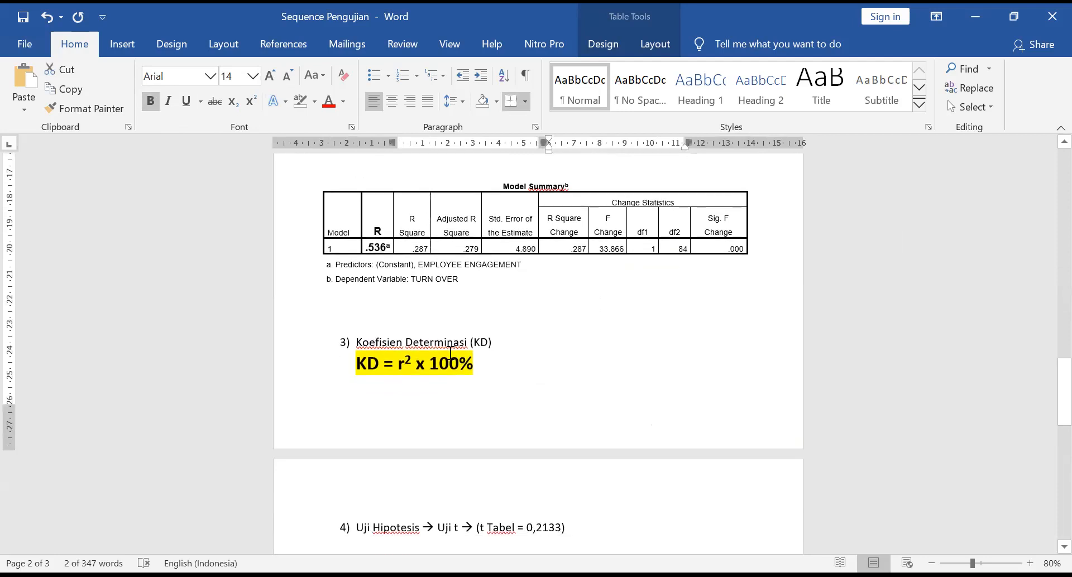
left_click(430, 314)
scroll(458, 344, "down", 1)
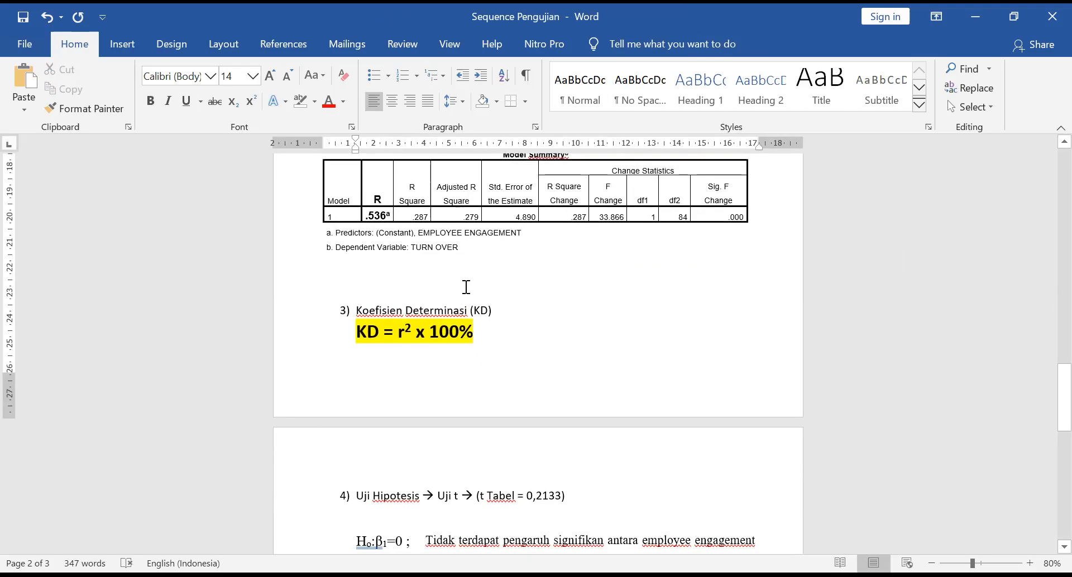
key("Return")
key("Return")
key("Return")
key("Return")
scroll(465, 288, "down", 6)
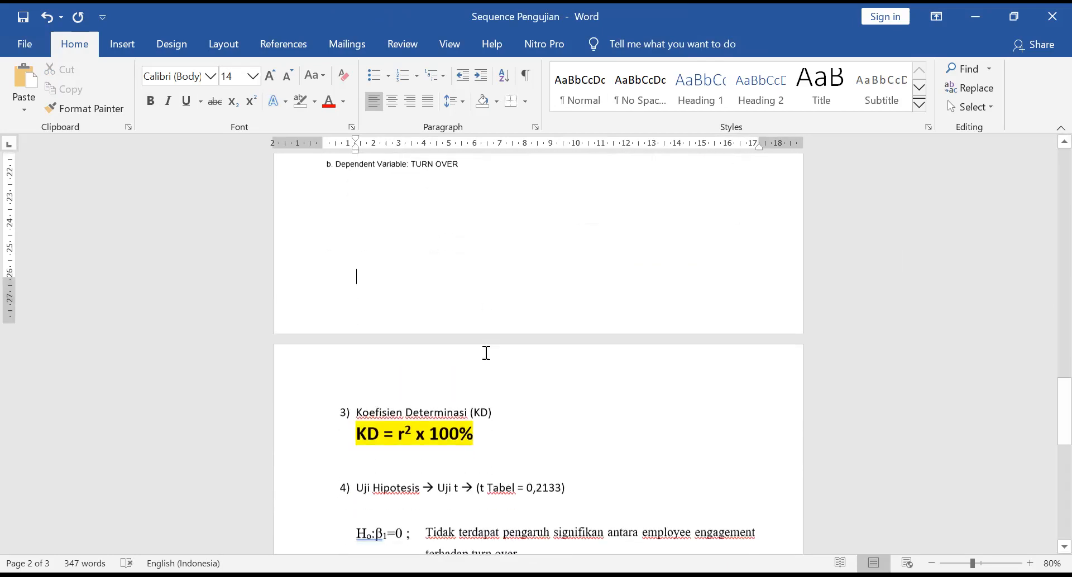
- Add blank lines between the highlighted KD formula and the "Uji Hipotesis" heading to make room for the calculation
left_click(434, 355)
scroll(434, 355, "up", 1)
key("Return")
key("Return")
type("k")
key("BackSpace")
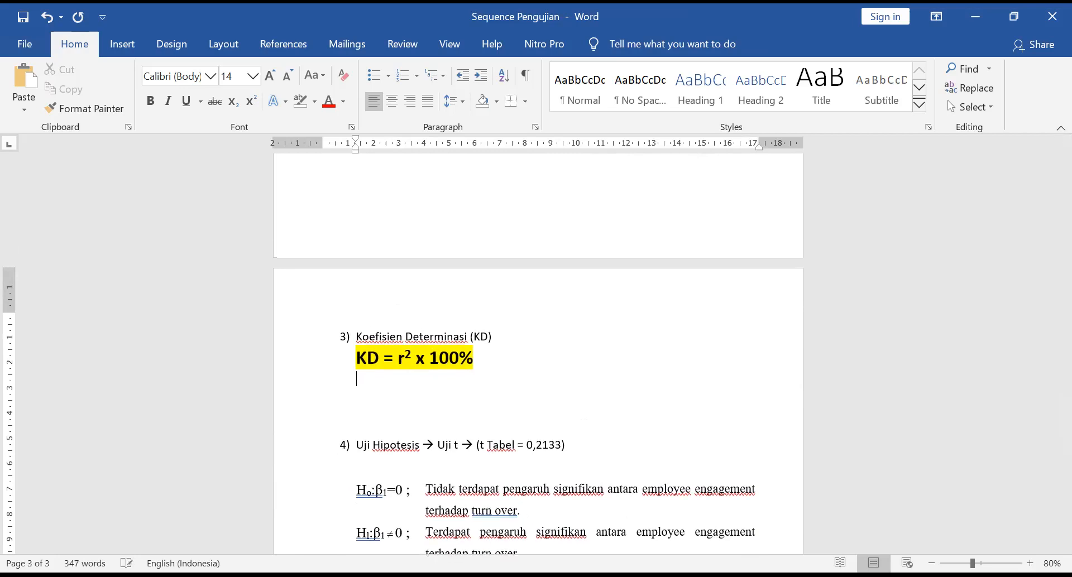
key("Return")
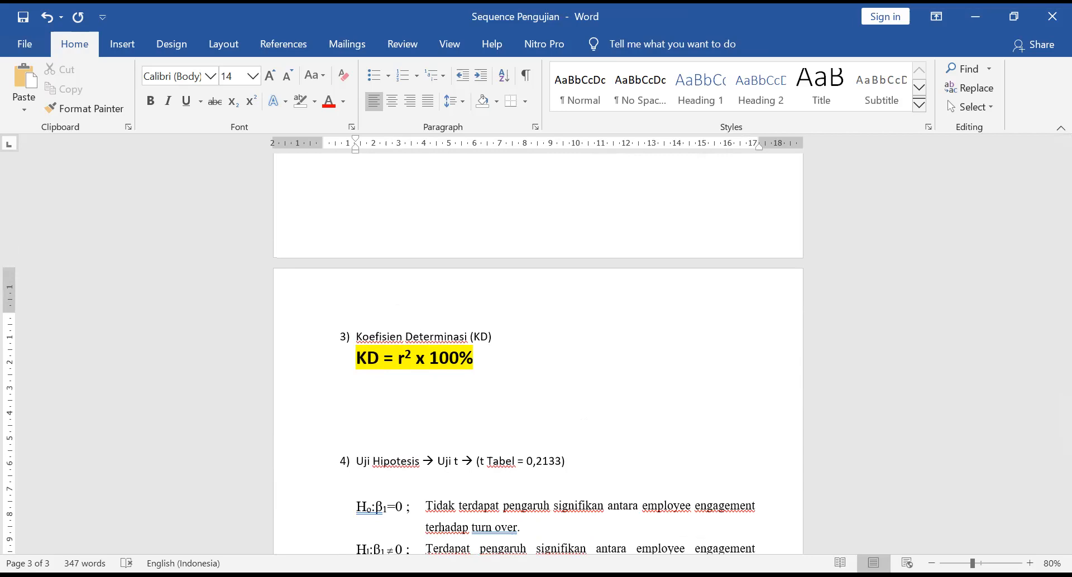
- Make the R Square value in the Model Summary table bold at 14 pt
scroll(412, 365, "up", 6)
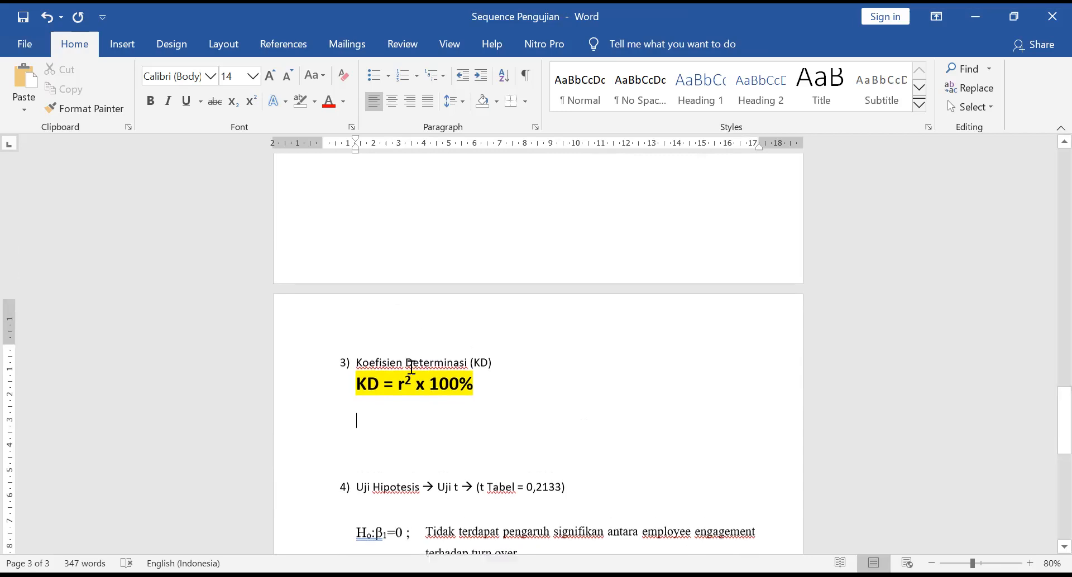
scroll(412, 367, "up", 2)
left_click_drag(414, 311, 430, 312)
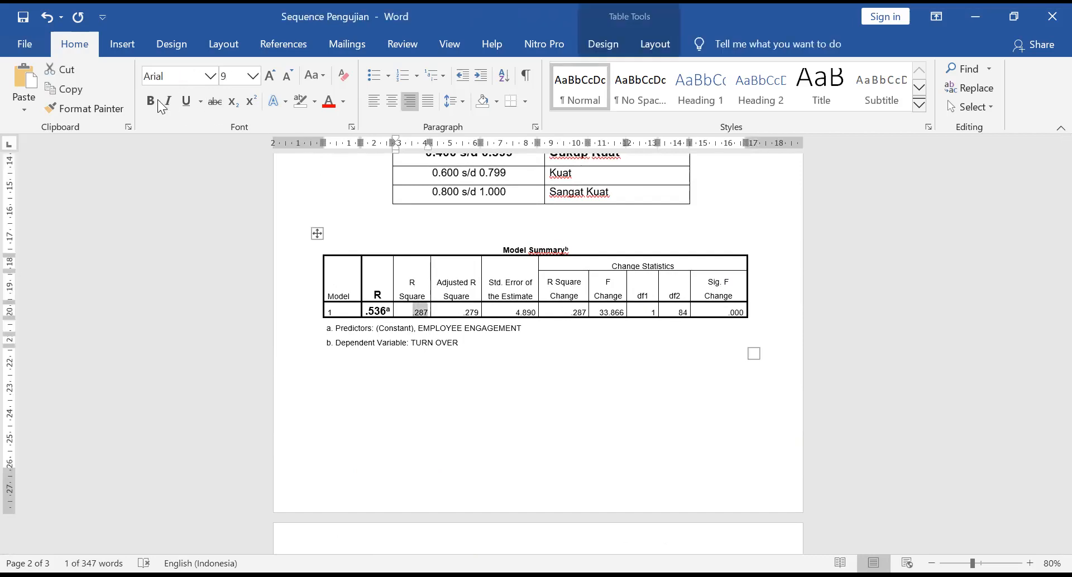
left_click(270, 76)
left_click(273, 77)
left_click(274, 77)
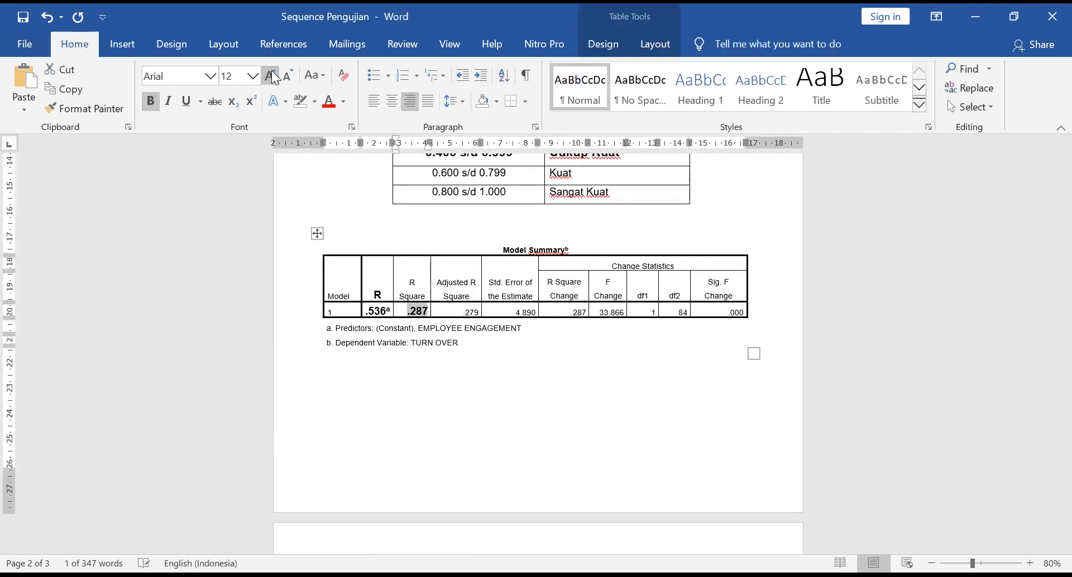
left_click(271, 75)
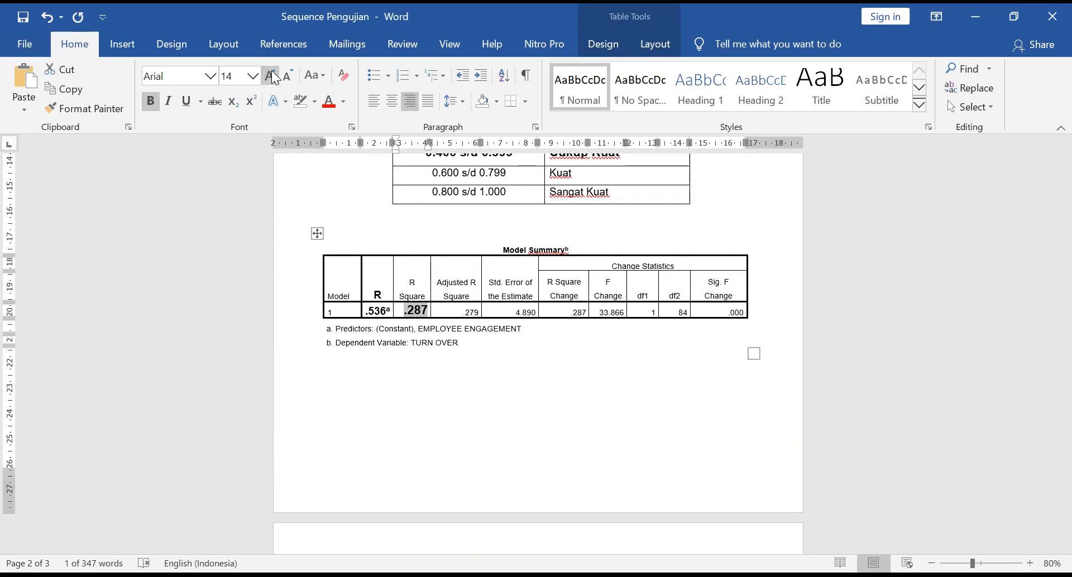
- Below the KD formula, enter "KD = 0,287 X 100%" and "= 28,7%" on two lines with the equals signs aligned
scroll(451, 363, "down", 5)
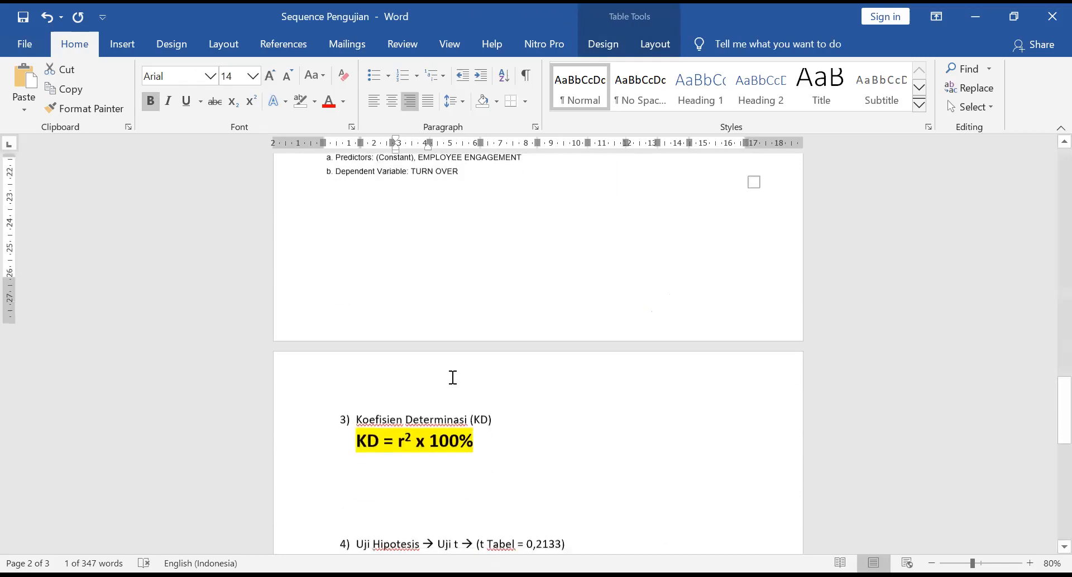
left_click(406, 359)
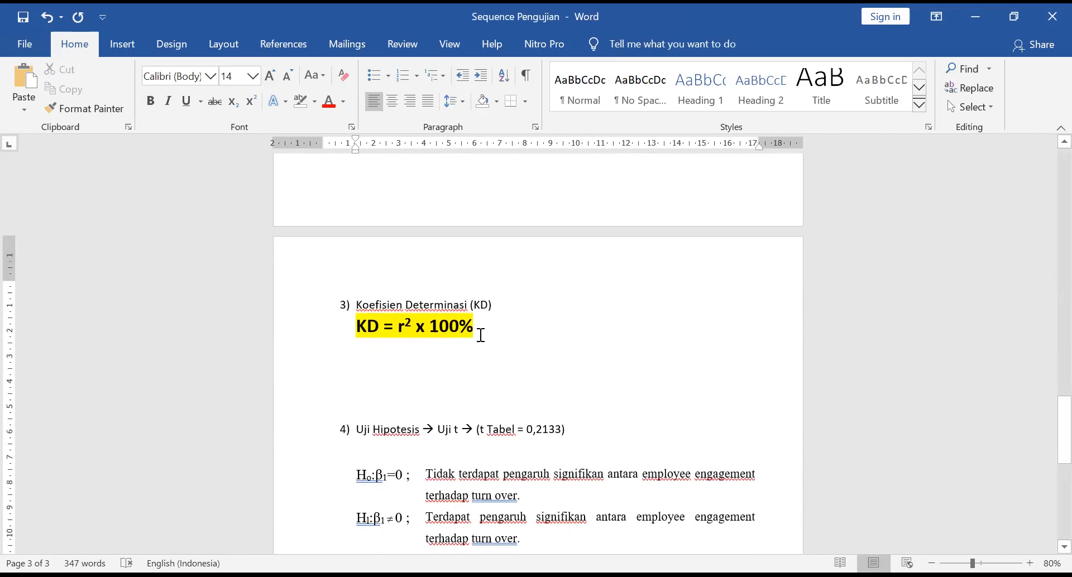
type("KD = 0,287")
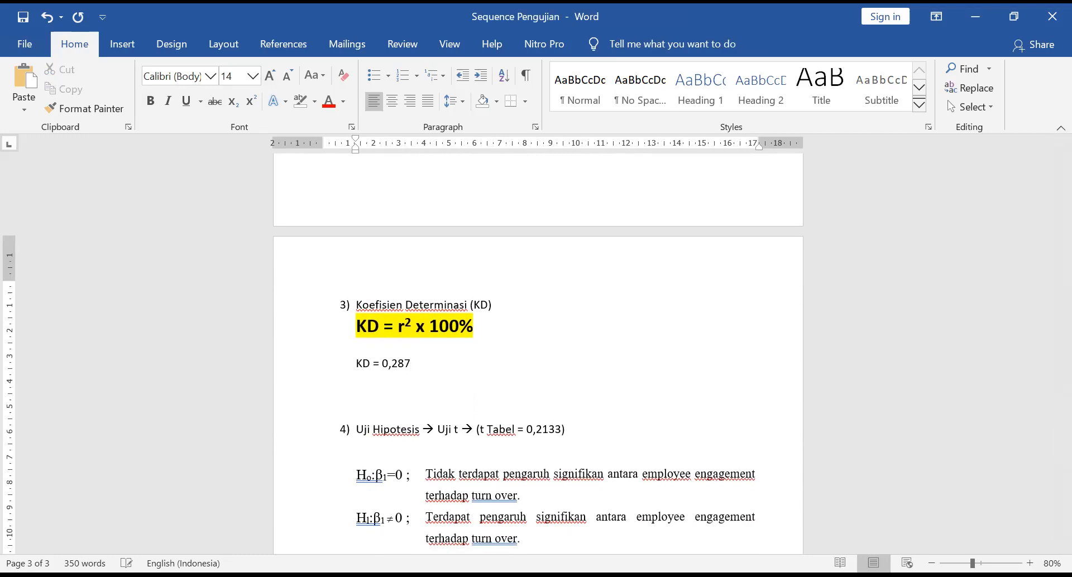
type(" X 100%")
key("Return")
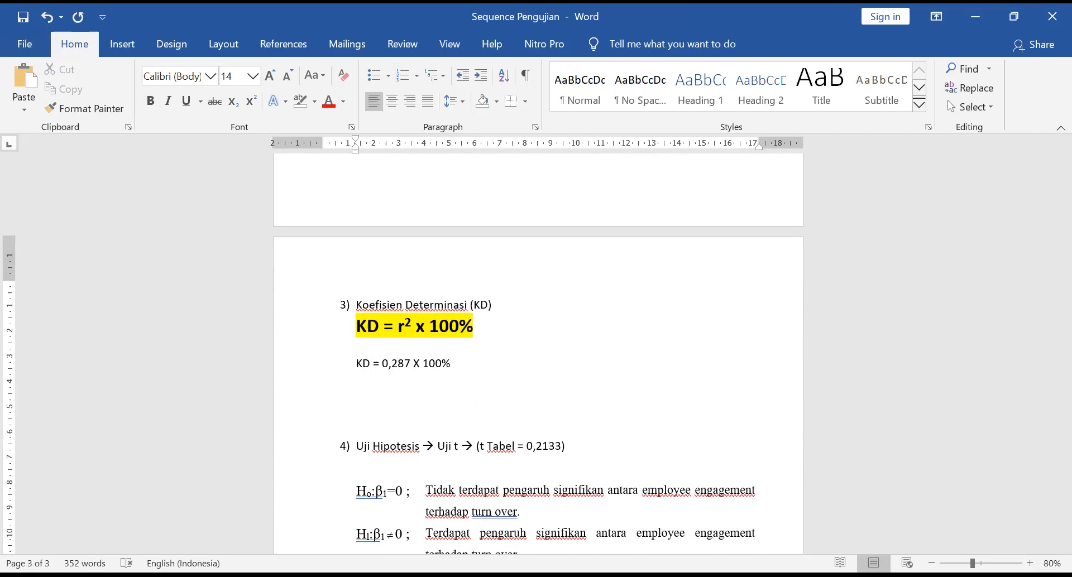
key("Tab")
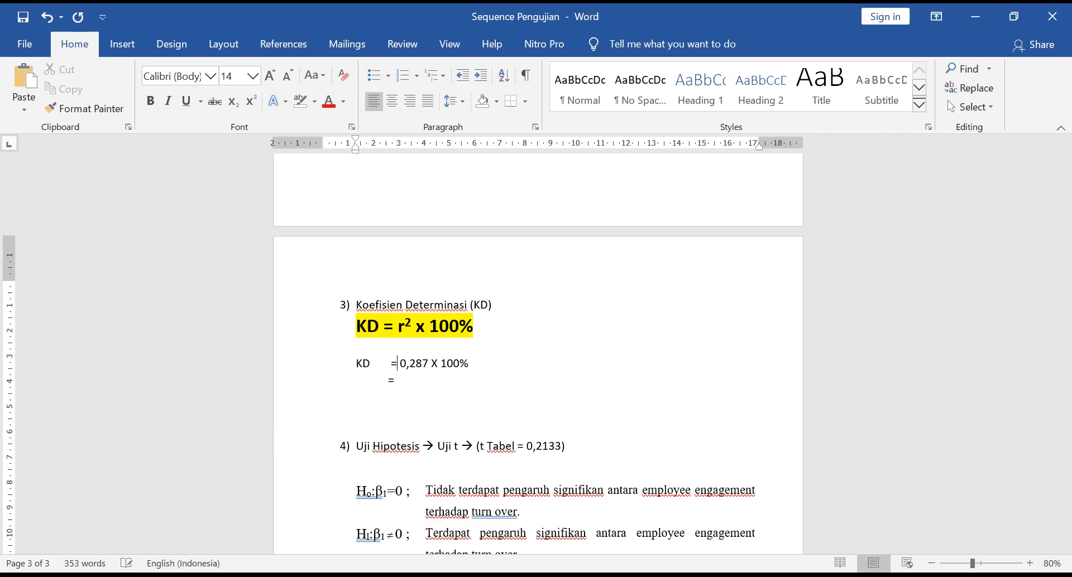
key("BackSpace")
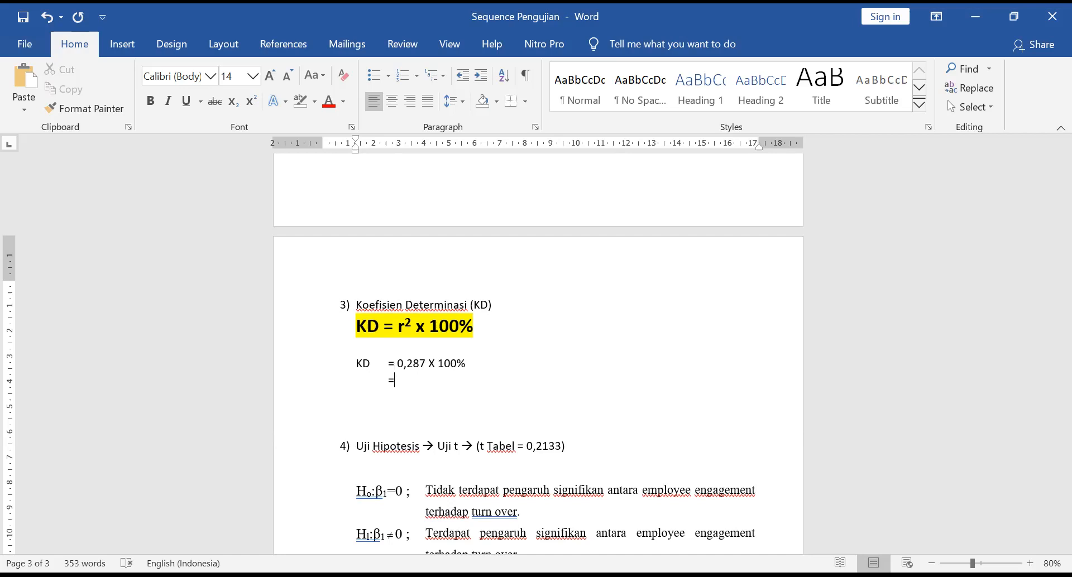
type("28,7%")
- Make the "= 28,7%" result line bold at 20 pt
left_click_drag(383, 384, 432, 377)
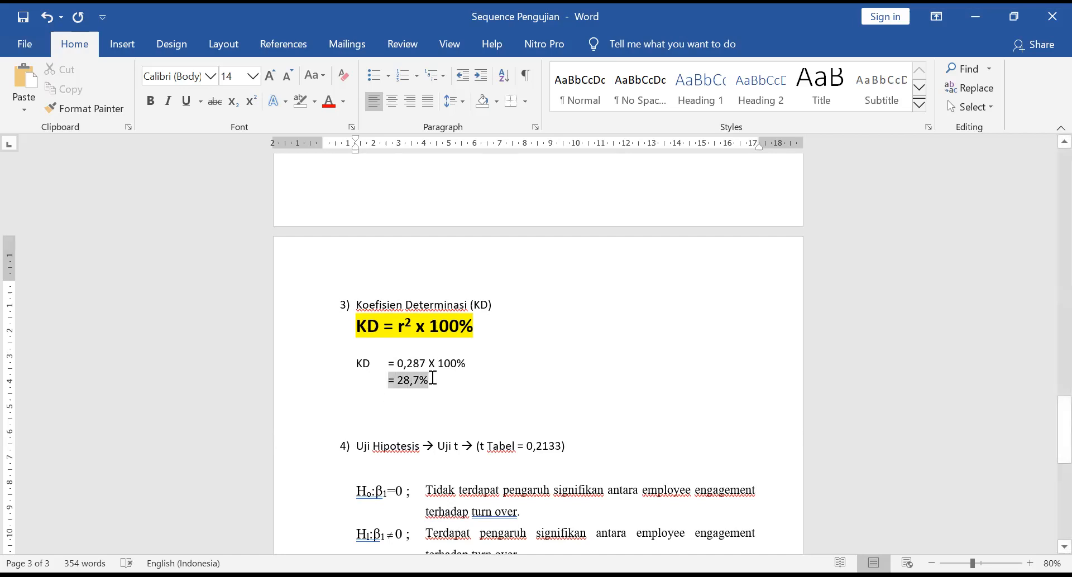
left_click(148, 99)
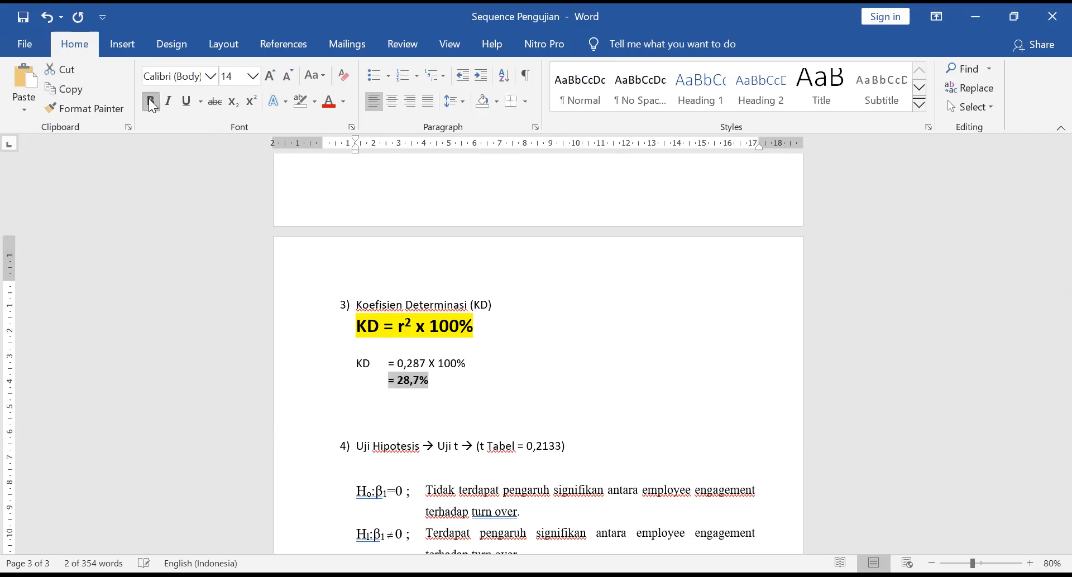
left_click(270, 77)
left_click(270, 78)
left_click(269, 77)
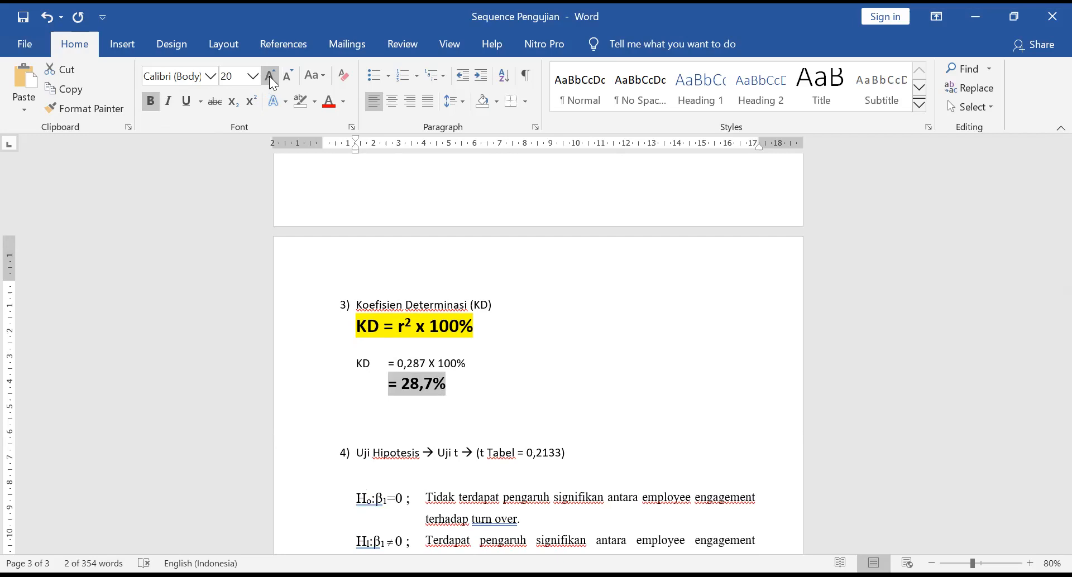
left_click(460, 387)
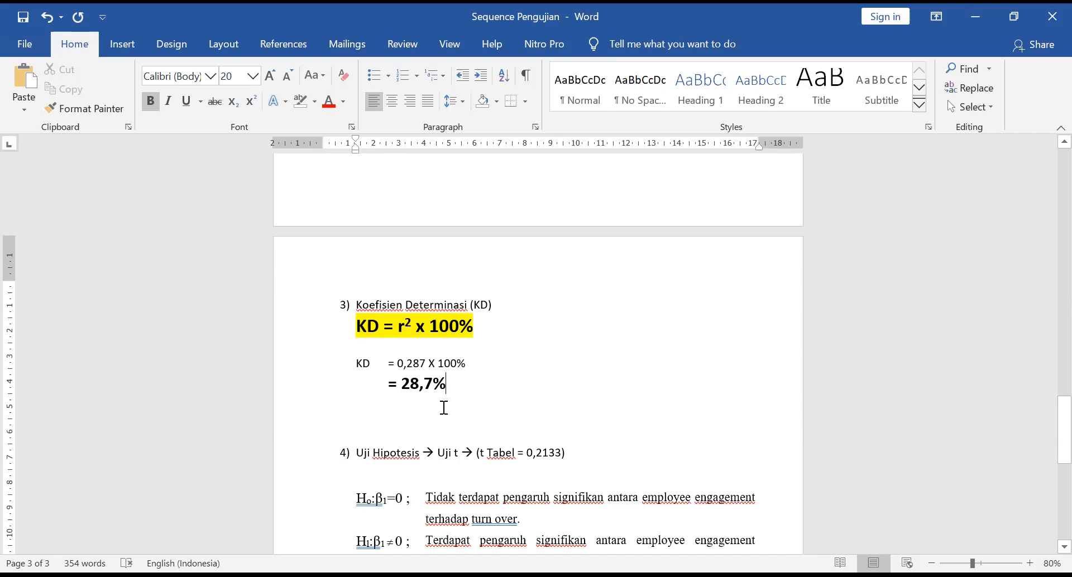
- Remove one surplus blank line above the "Uji Hipotesis" heading
scroll(444, 407, "down", 2)
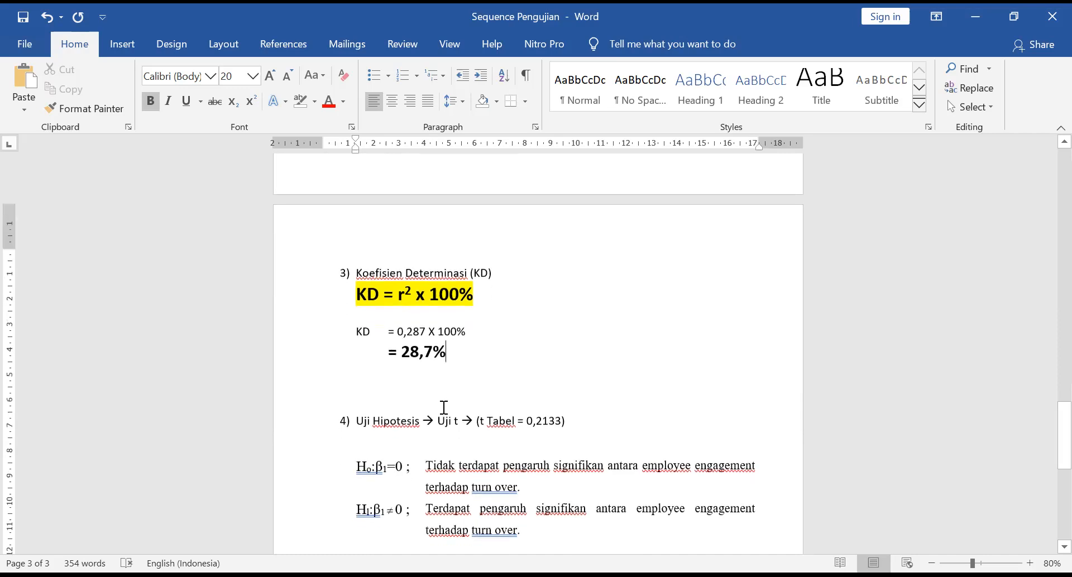
left_click(419, 360)
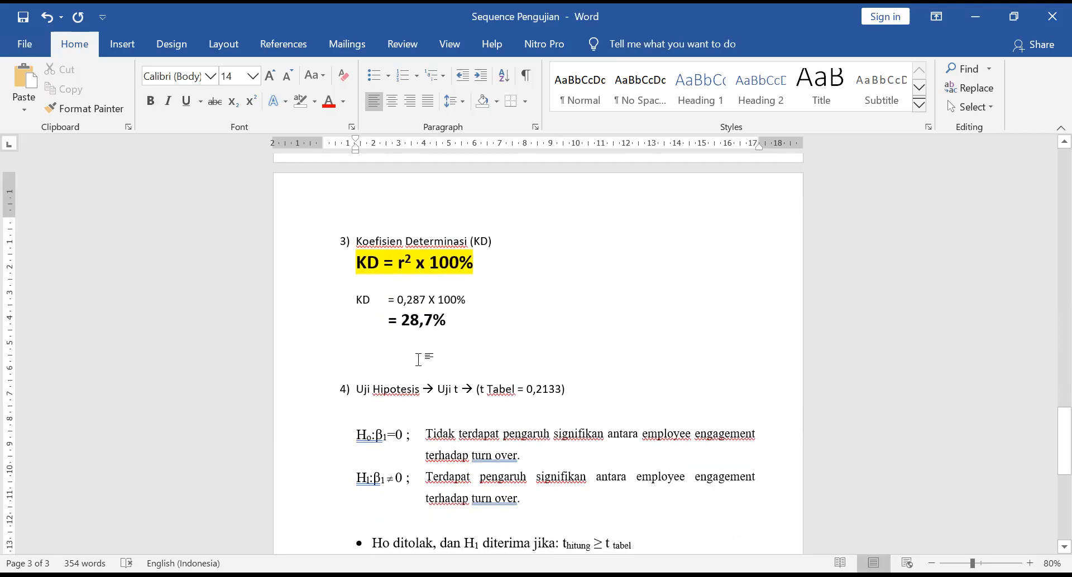
key("Delete")
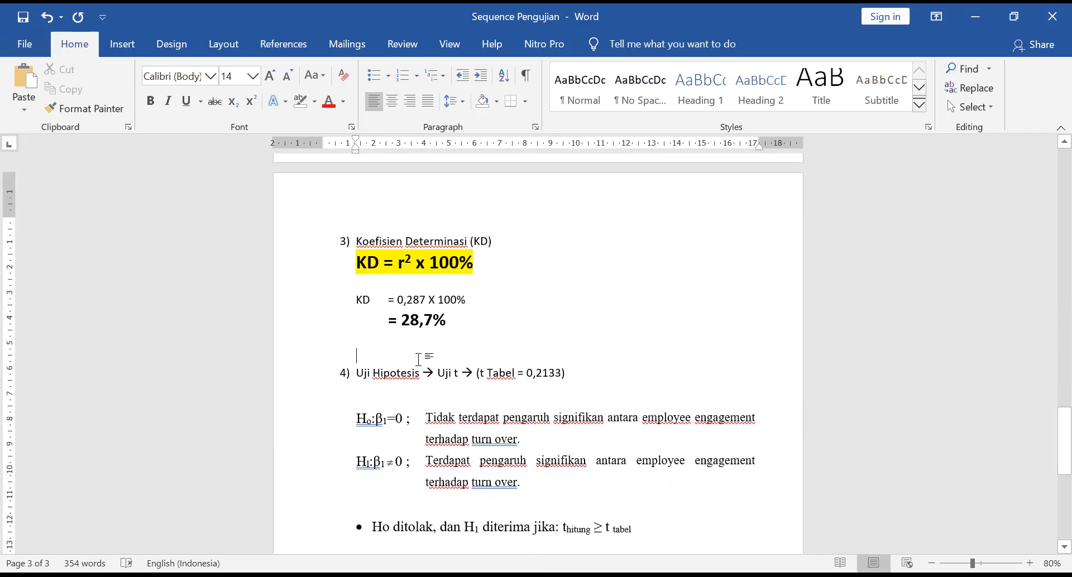
- Copy the Model Summary table and paste it below the Ho acceptance and rejection criteria in the "Uji Hipotesis" section
scroll(419, 360, "down", 1)
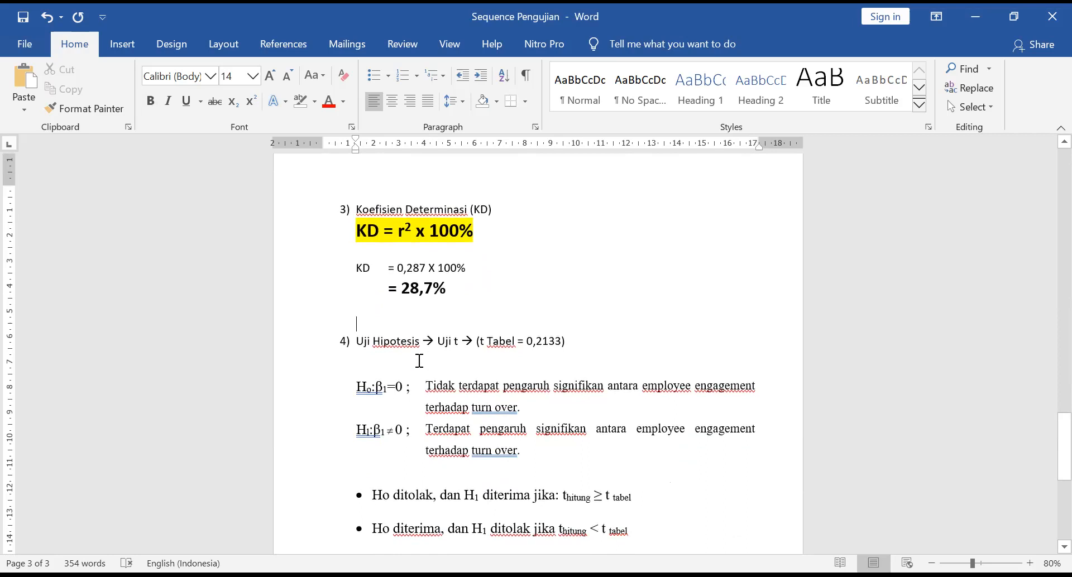
scroll(419, 360, "up", 10)
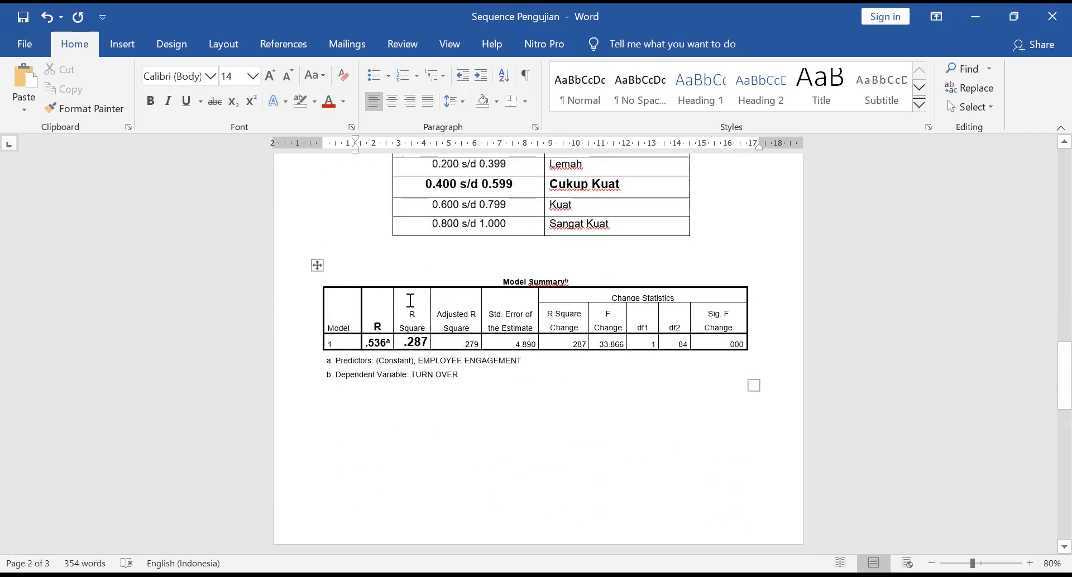
left_click(317, 265)
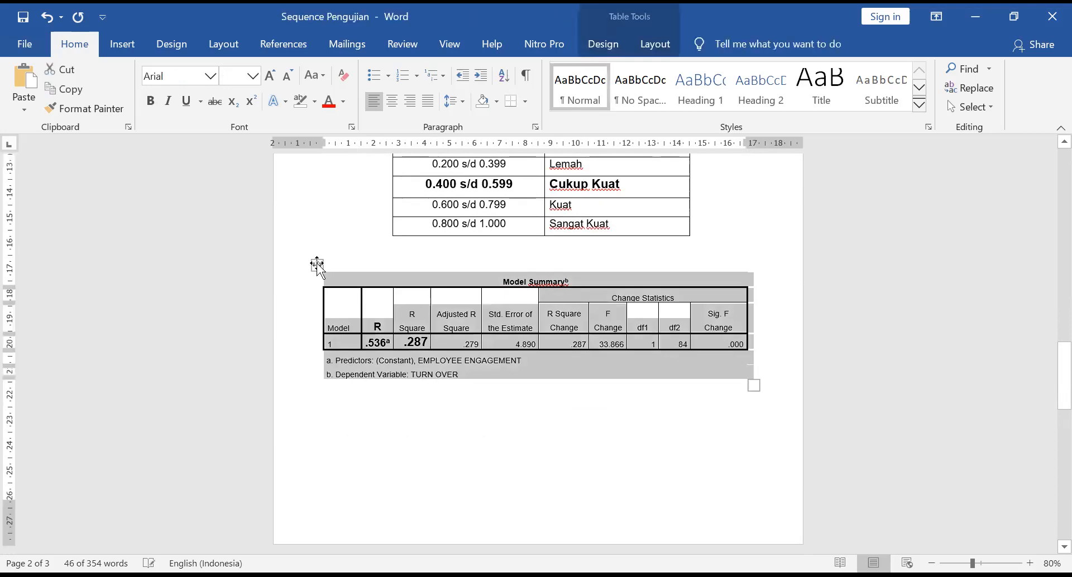
scroll(422, 420, "down", 15)
scroll(422, 420, "down", 4)
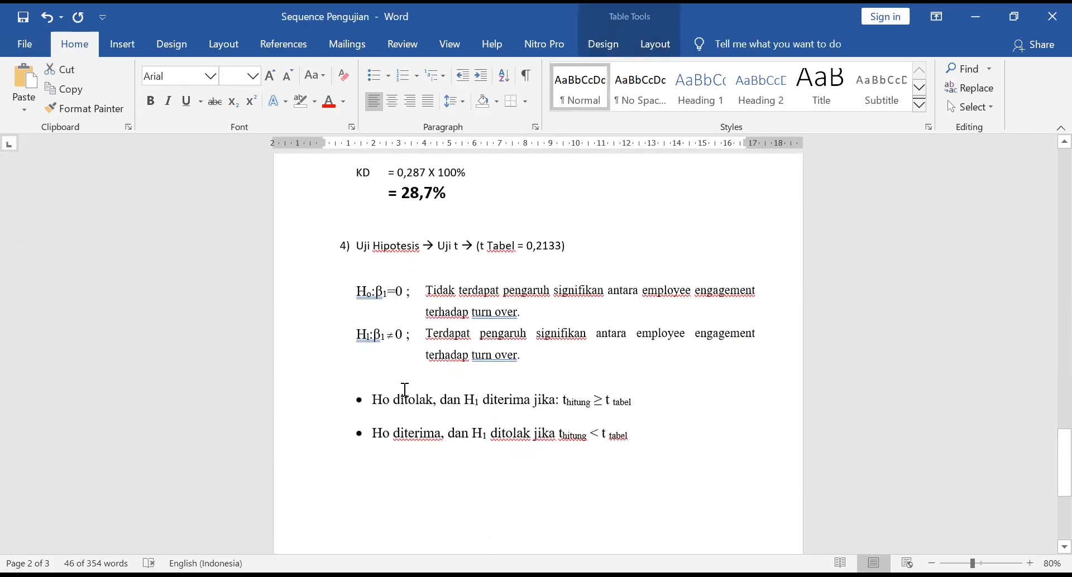
left_click(385, 422)
key("ctrl+v")
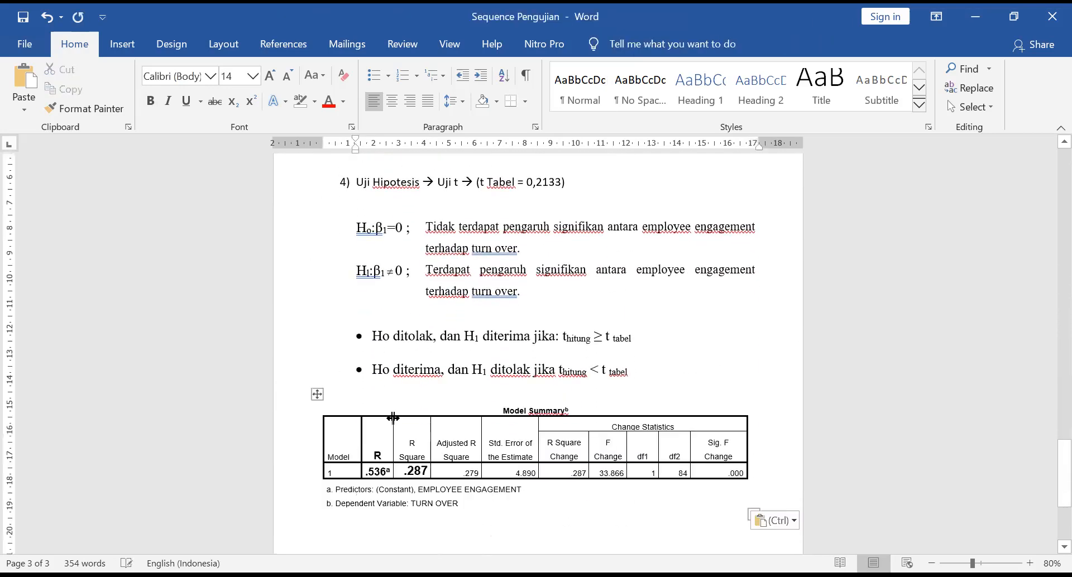
- Cut the pasted Model Summary table out of the "Uji Hipotesis" section
scroll(425, 403, "up", 1)
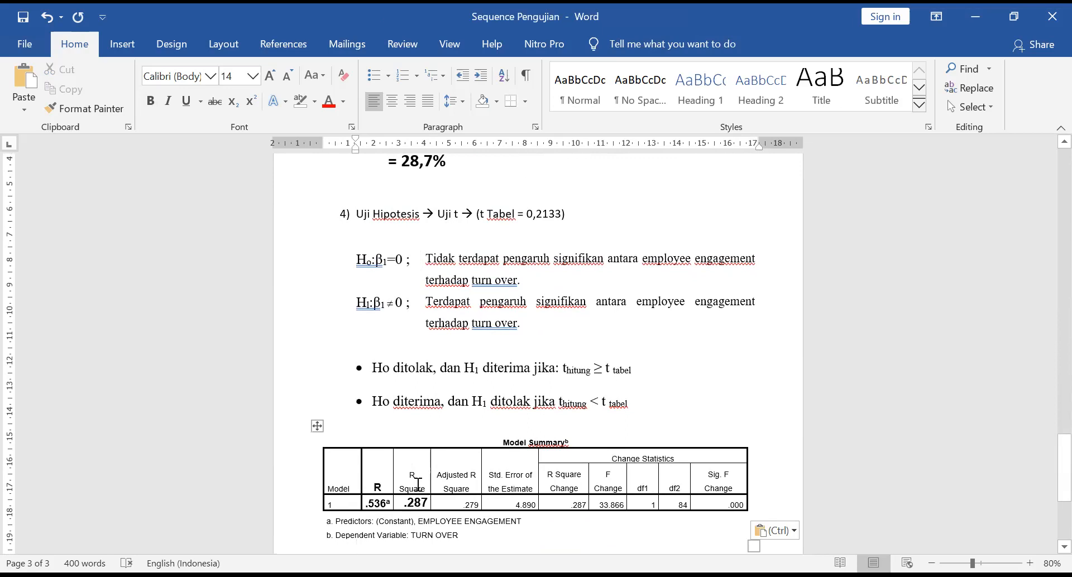
right_click(317, 427)
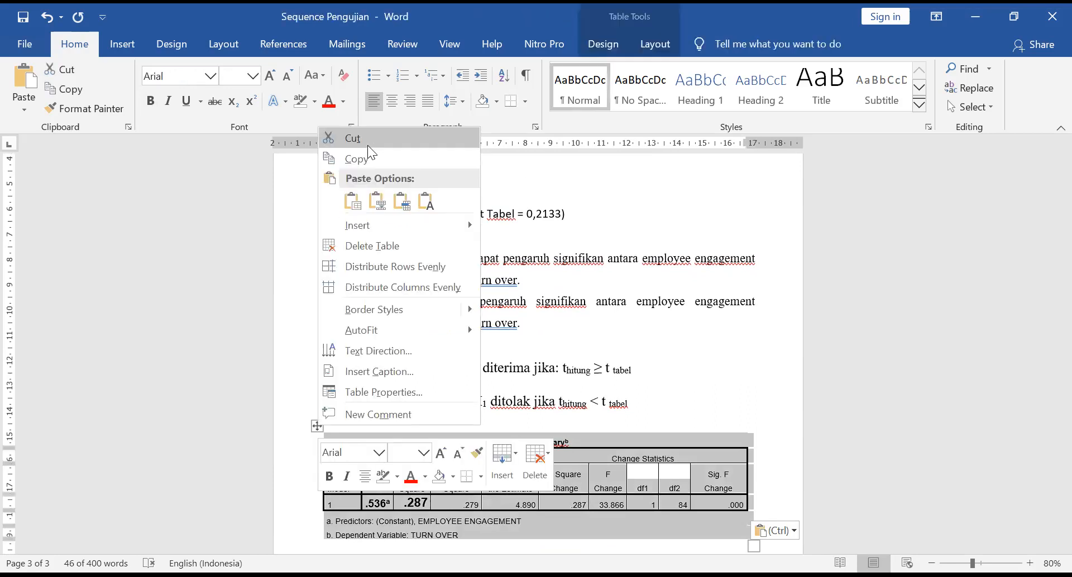
left_click(368, 145)
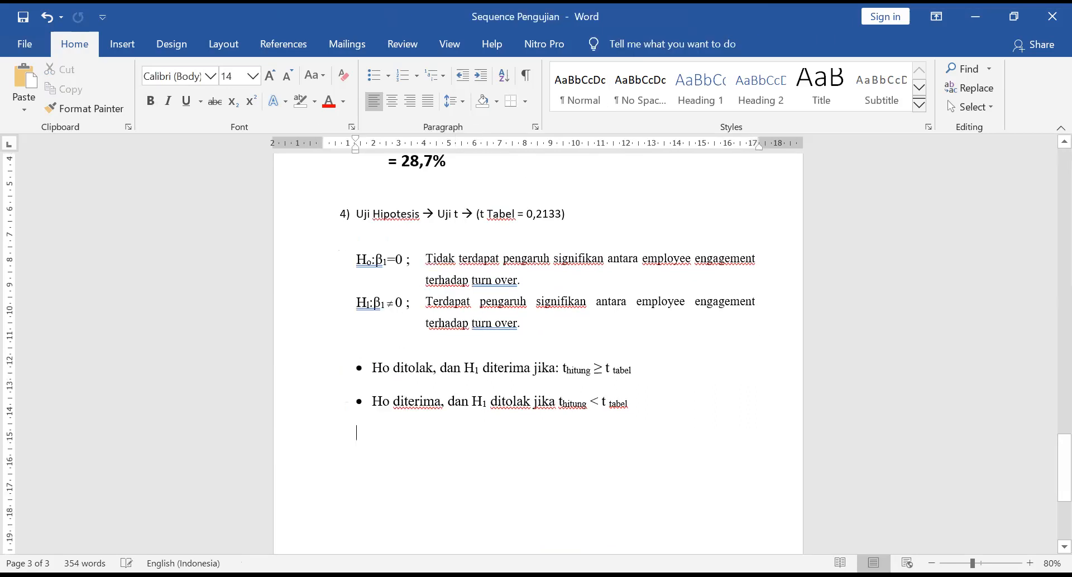
- Copy the regression Coefficients table from the SPSS output and paste it into Word below the Ho acceptance and rejection criteria
key("alt+Tab")
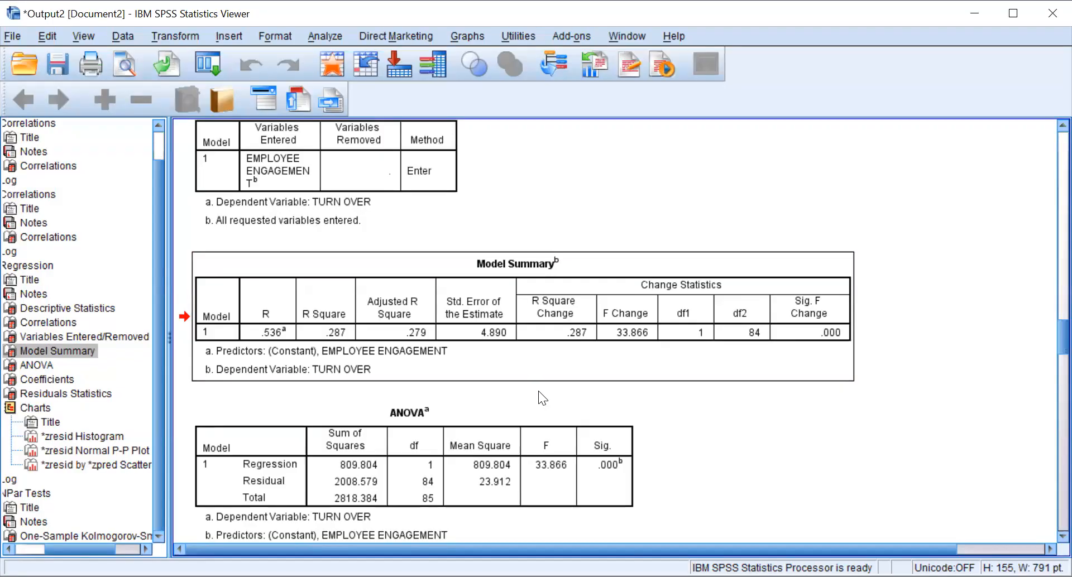
scroll(538, 391, "down", 4)
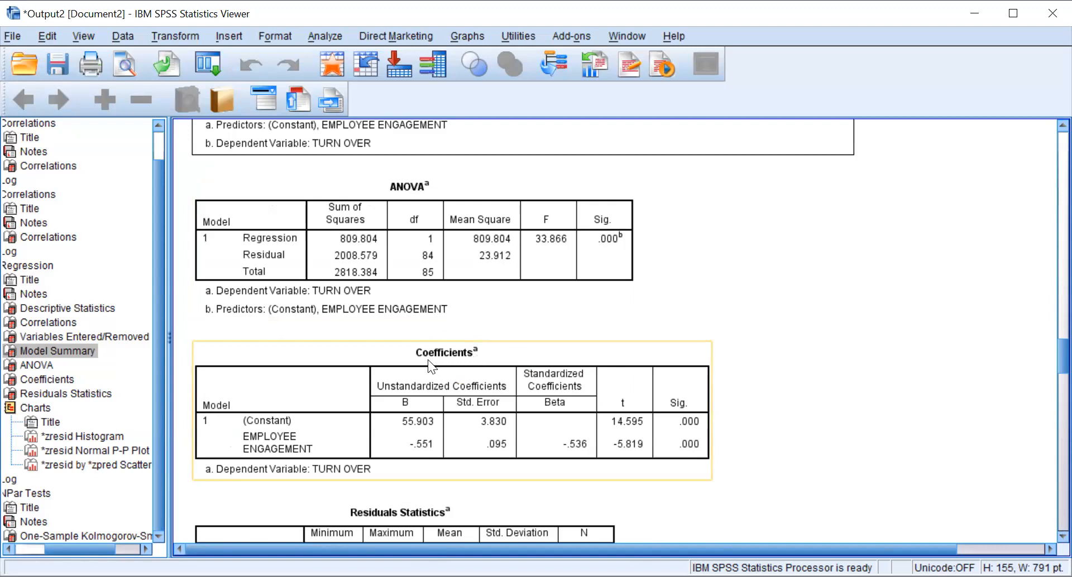
left_click(515, 352)
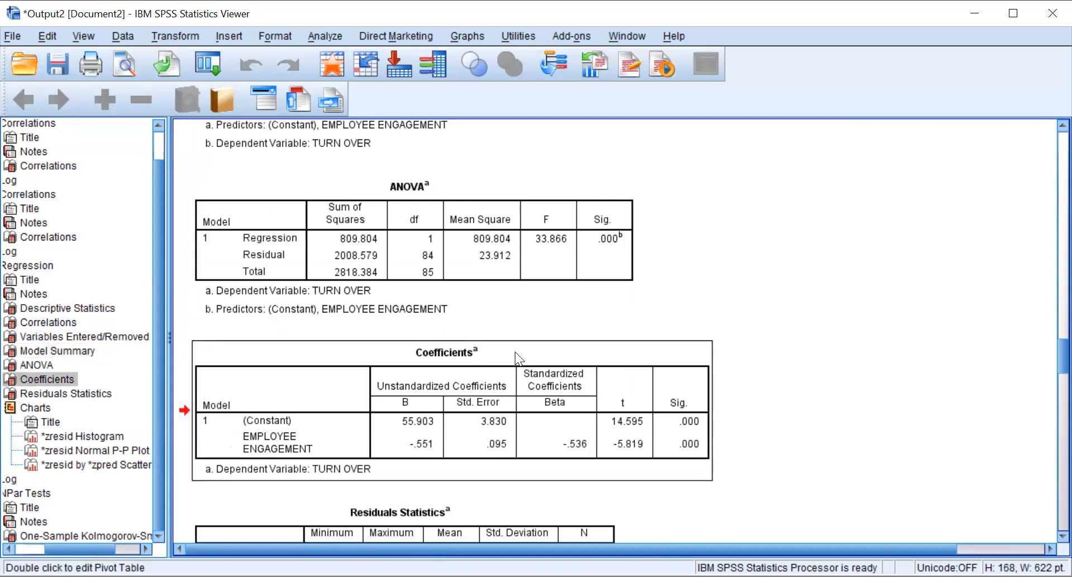
right_click(517, 352)
left_click(530, 385)
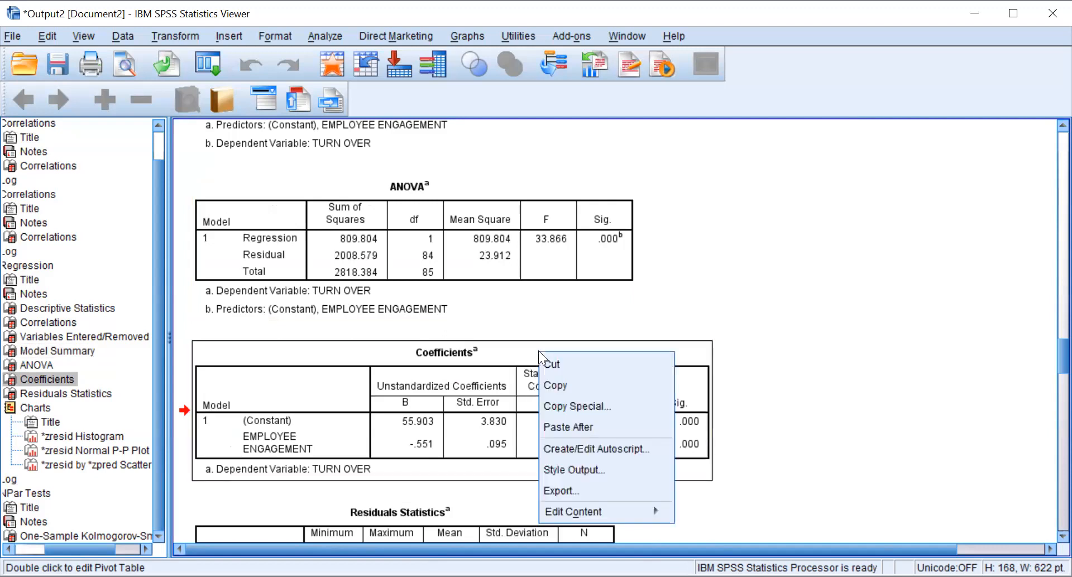
left_click(549, 384)
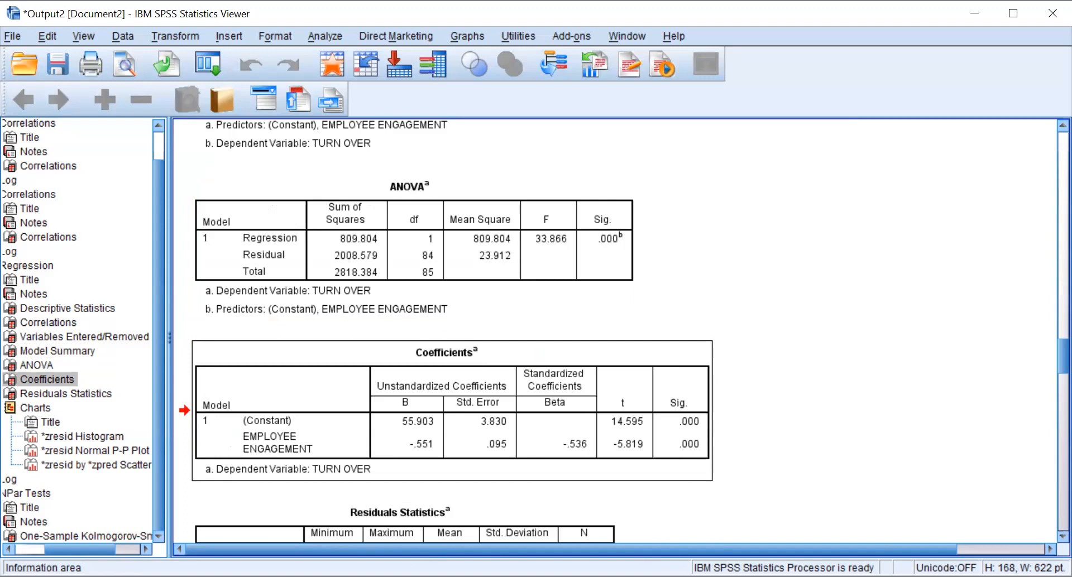
key("alt+Tab")
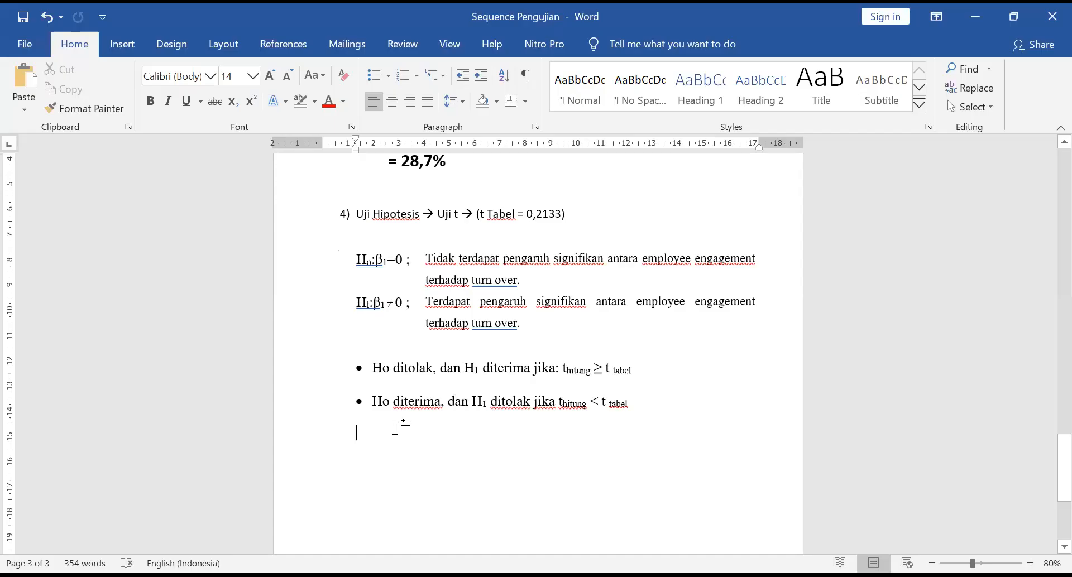
right_click(387, 333)
left_click(391, 276)
scroll(511, 457, "down", 1)
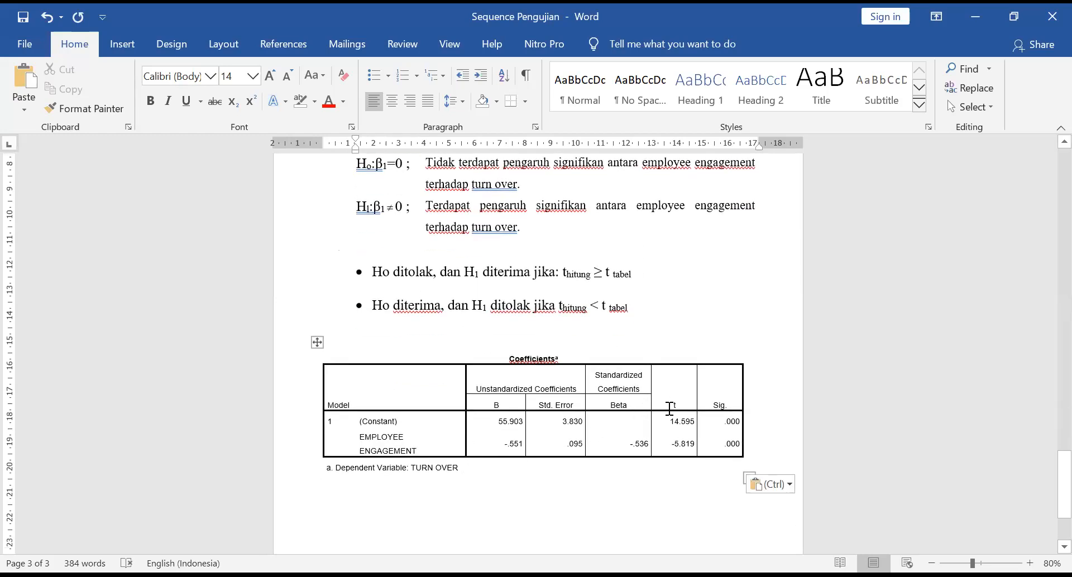
- Make the Employee Engagement t value in the newly pasted Coefficients table bold at 12 pt
left_click(670, 446)
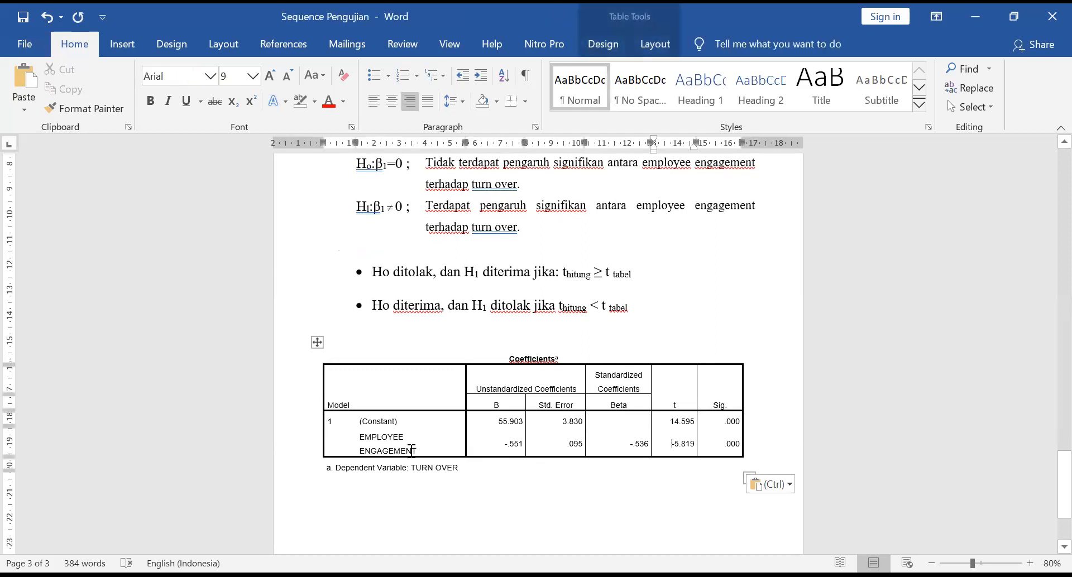
left_click_drag(670, 444, 694, 444)
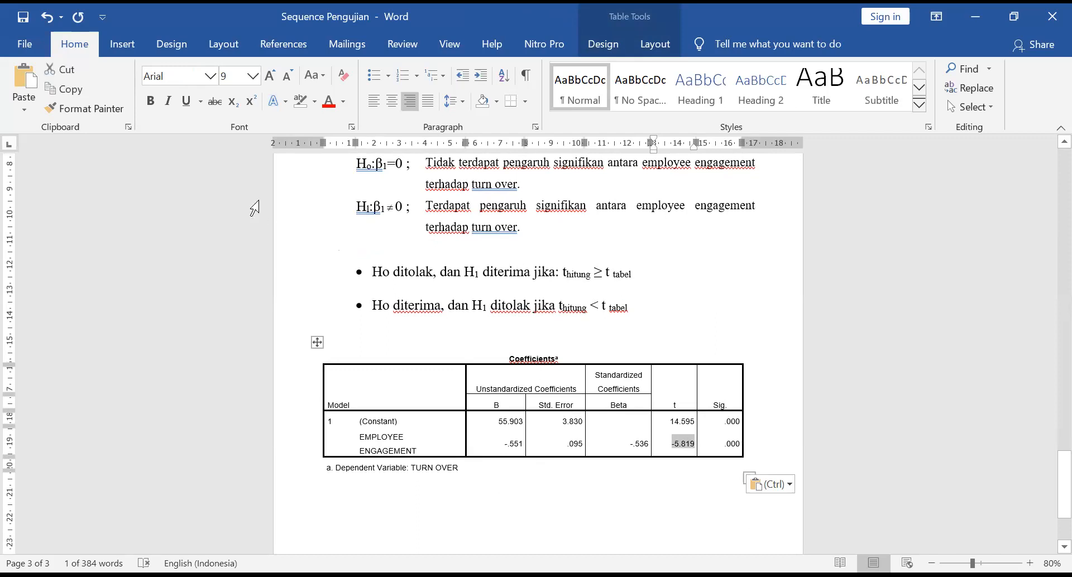
left_click(150, 101)
left_click(268, 77)
left_click(269, 77)
left_click(268, 77)
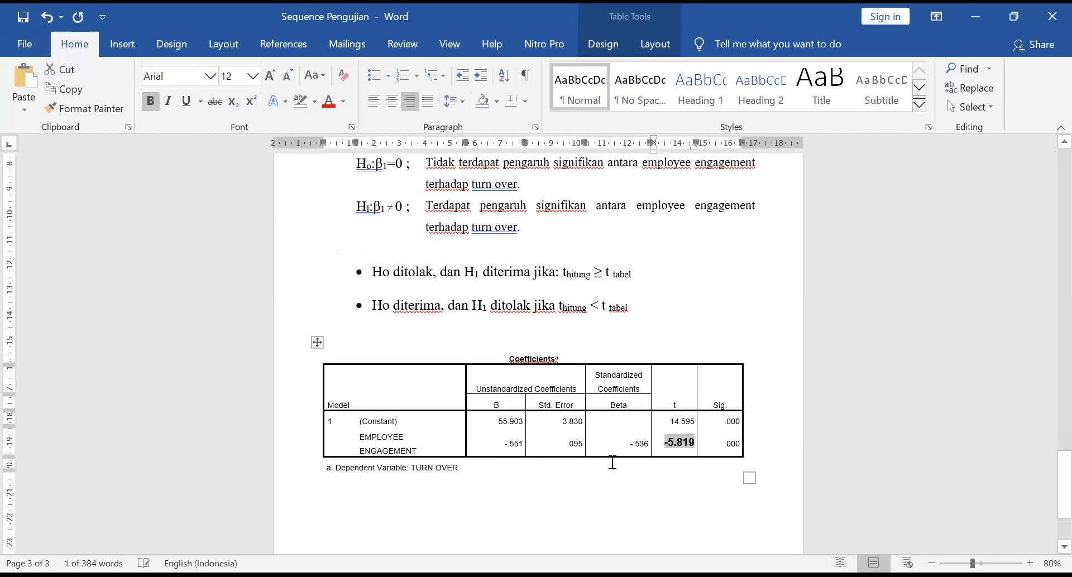
left_click(666, 443)
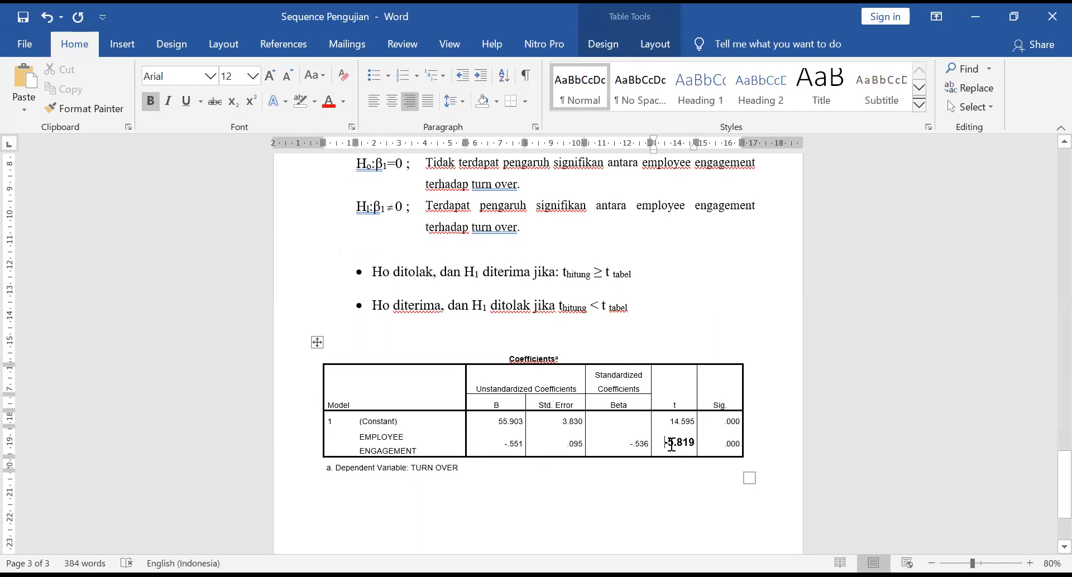
left_click_drag(666, 444, 690, 442)
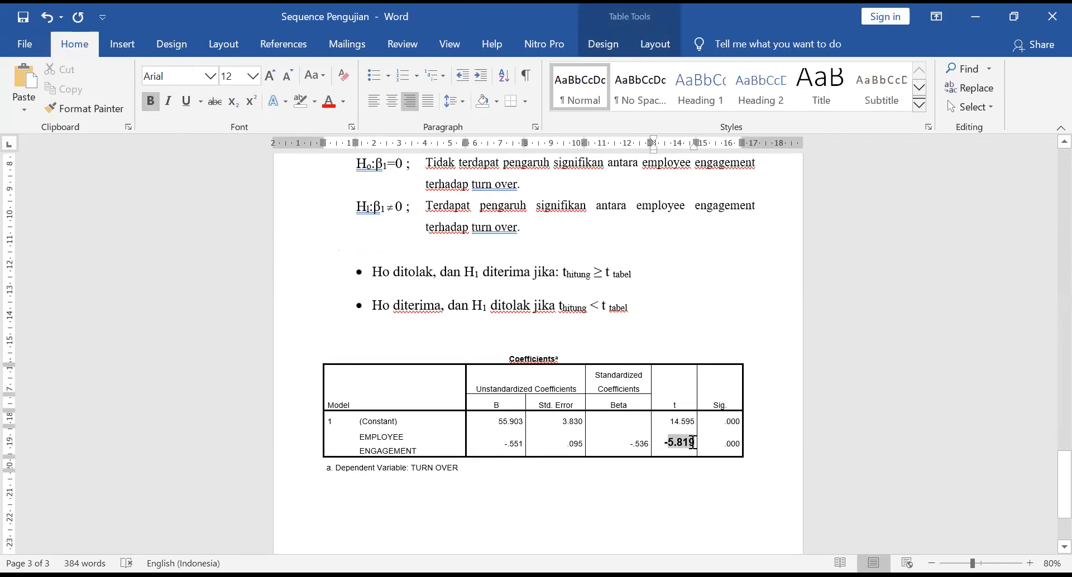
left_click_drag(692, 442, 694, 443)
- Make "t Tabel = 0,2133" in the "Uji Hipotesis" heading bold at 20 pt
scroll(670, 430, "up", 3)
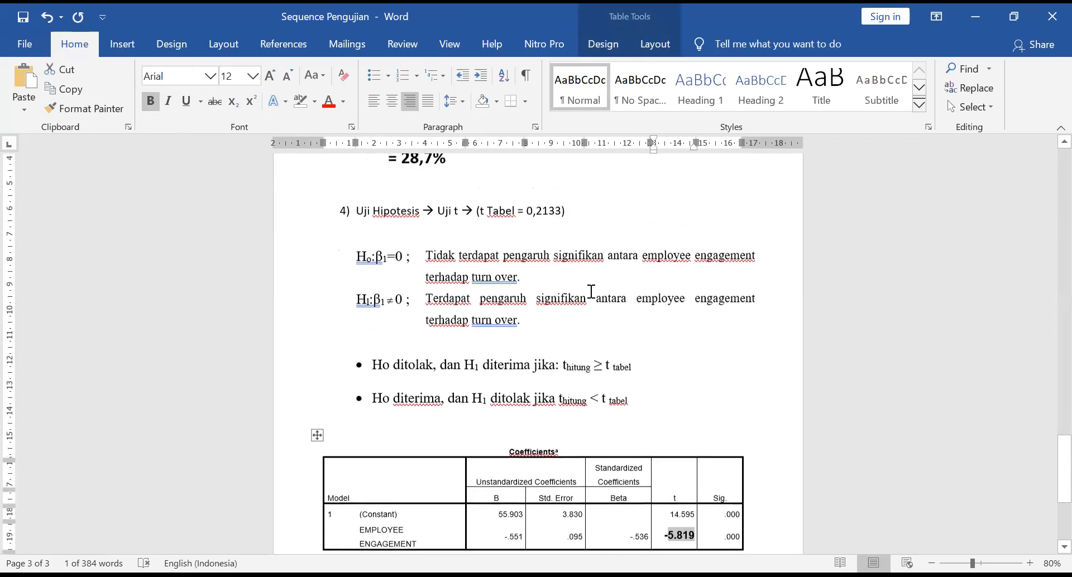
left_click_drag(481, 214, 561, 213)
left_click(150, 101)
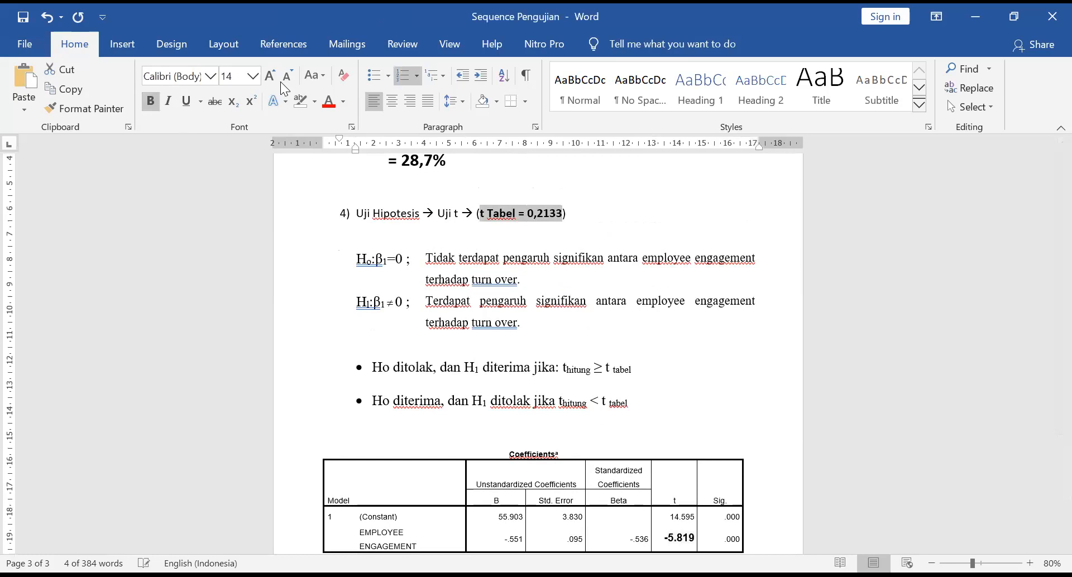
left_click(270, 74)
left_click(270, 75)
left_click(270, 75)
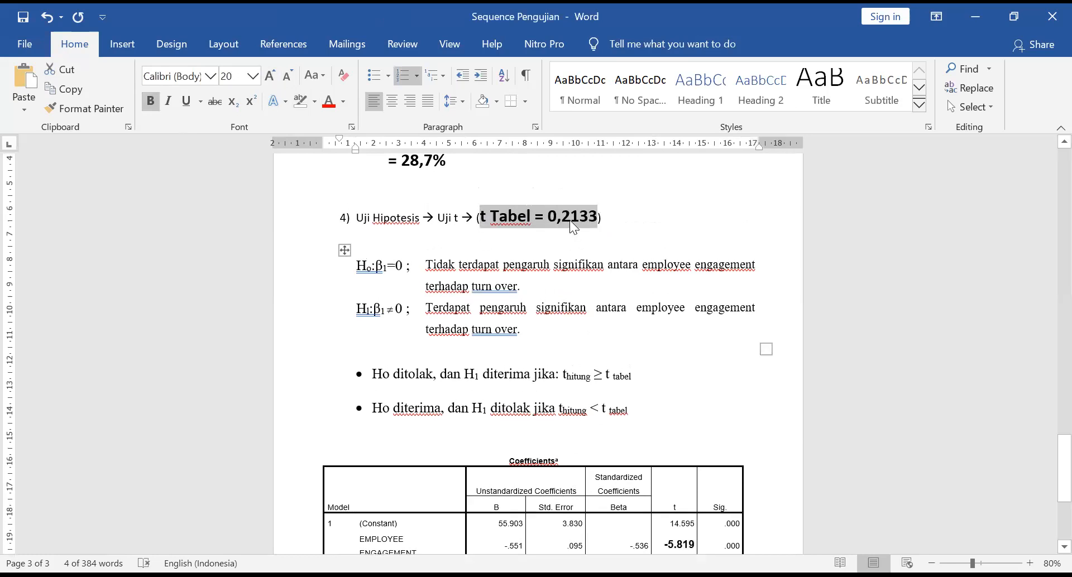
- Compare the Employee Engagement t value with the t table value, the Ho rejection criterion and the H1 statement
scroll(642, 363, "down", 1)
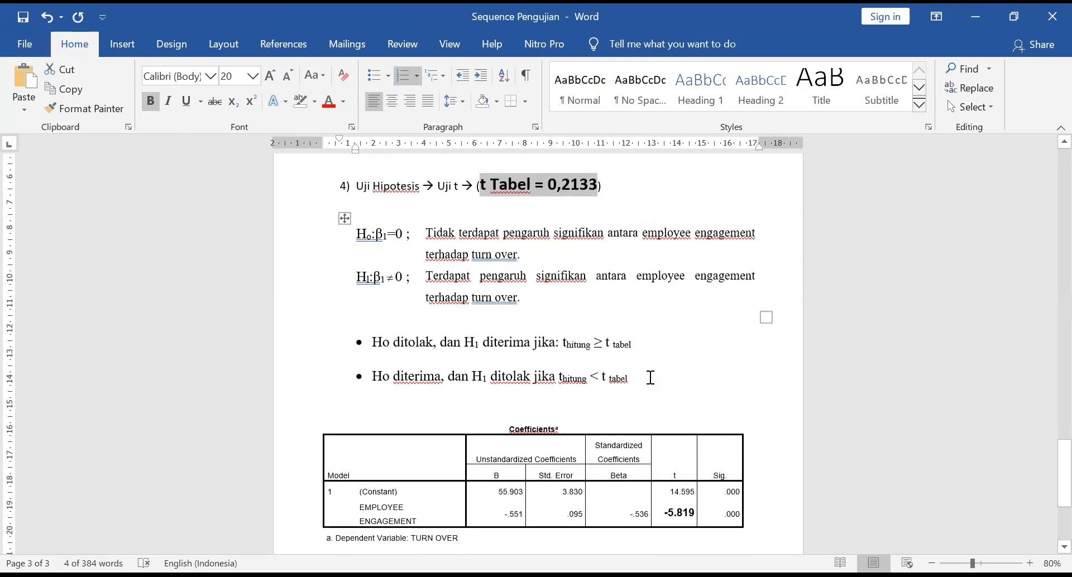
left_click(682, 513)
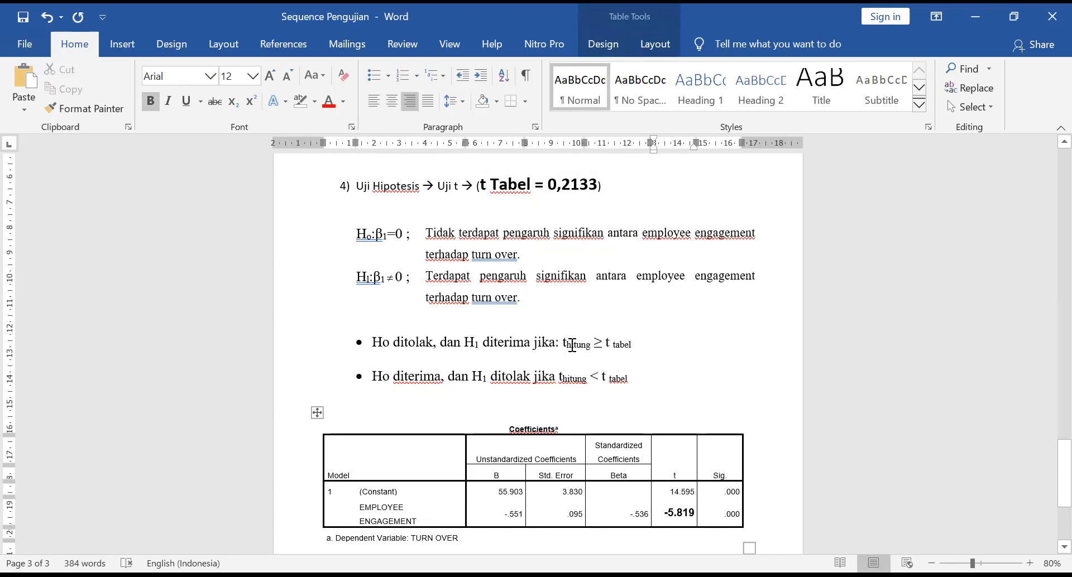
left_click_drag(375, 342, 608, 346)
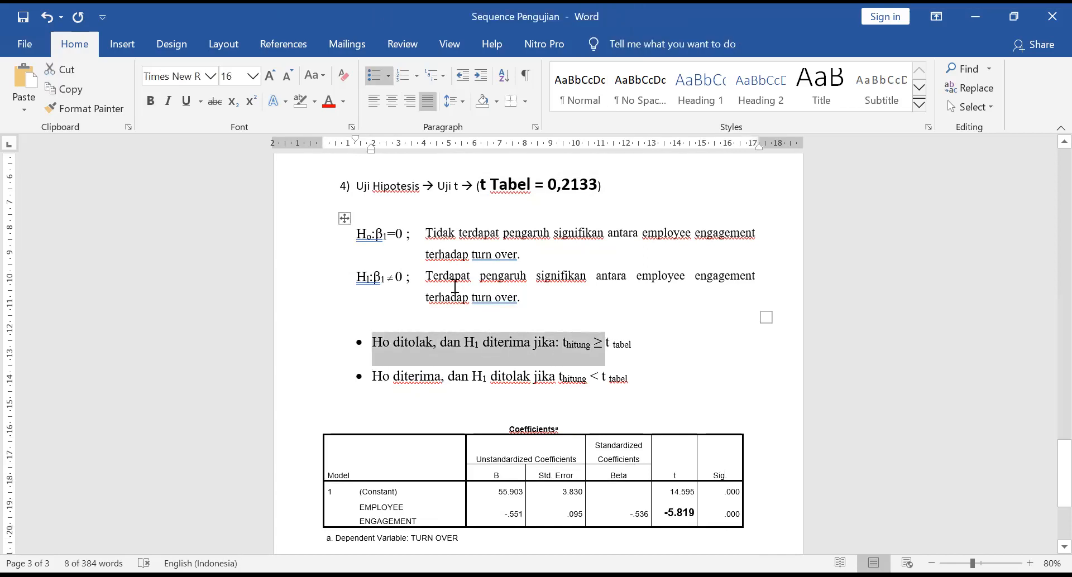
left_click(361, 280)
left_click_drag(389, 277, 450, 275)
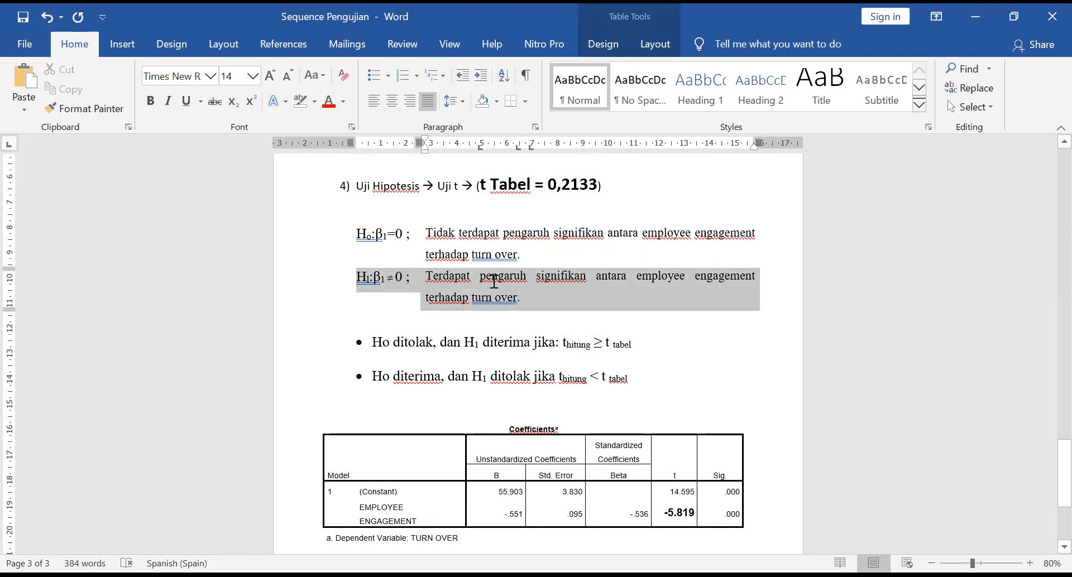
left_click(469, 283)
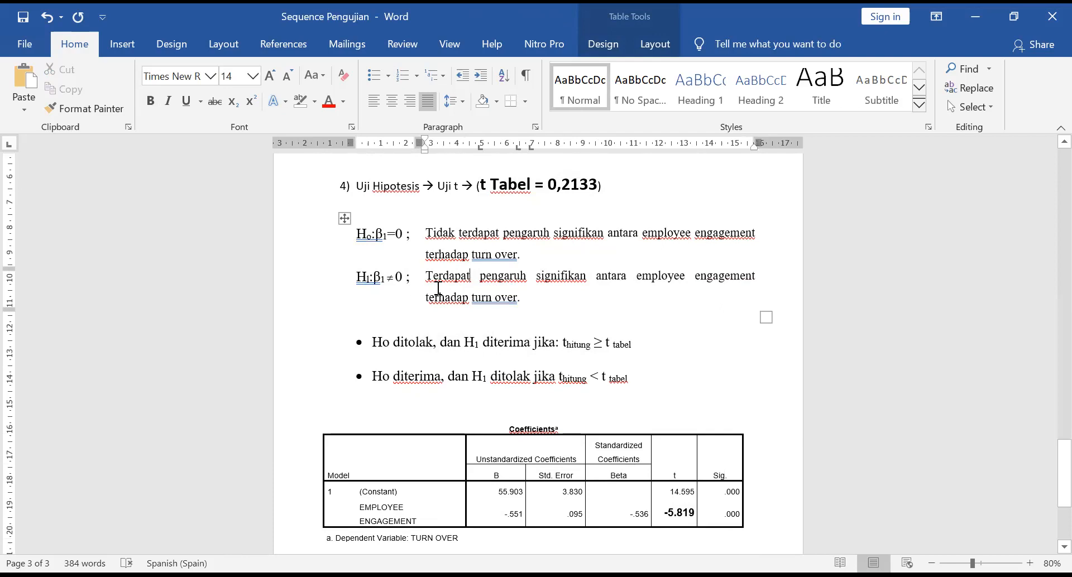
scroll(446, 293, "down", 1)
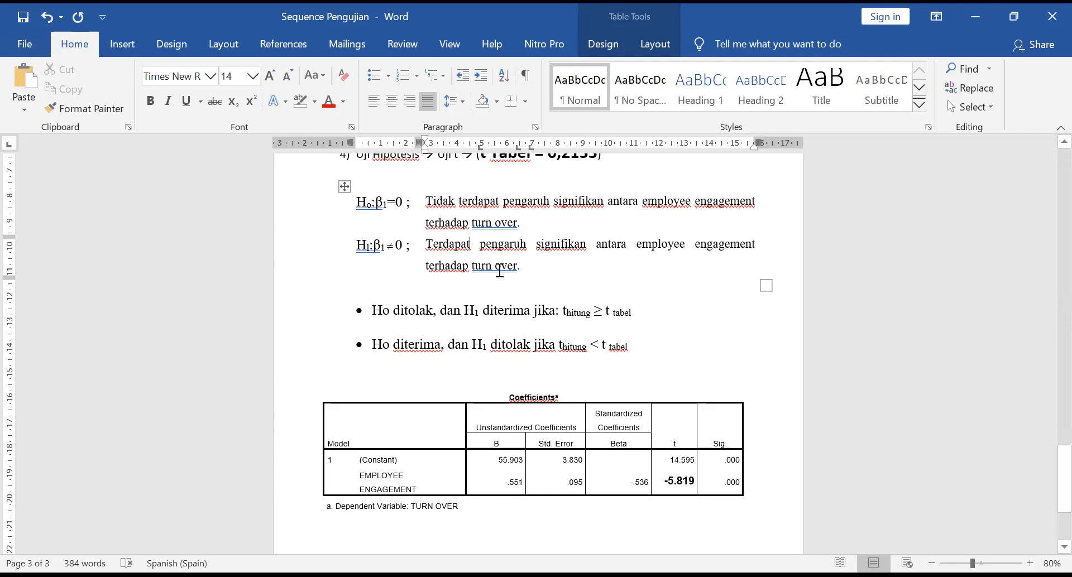
- Review the coefficient of determination result and the "Cukup Kuat" category in the correlation interval table
scroll(499, 272, "up", 5)
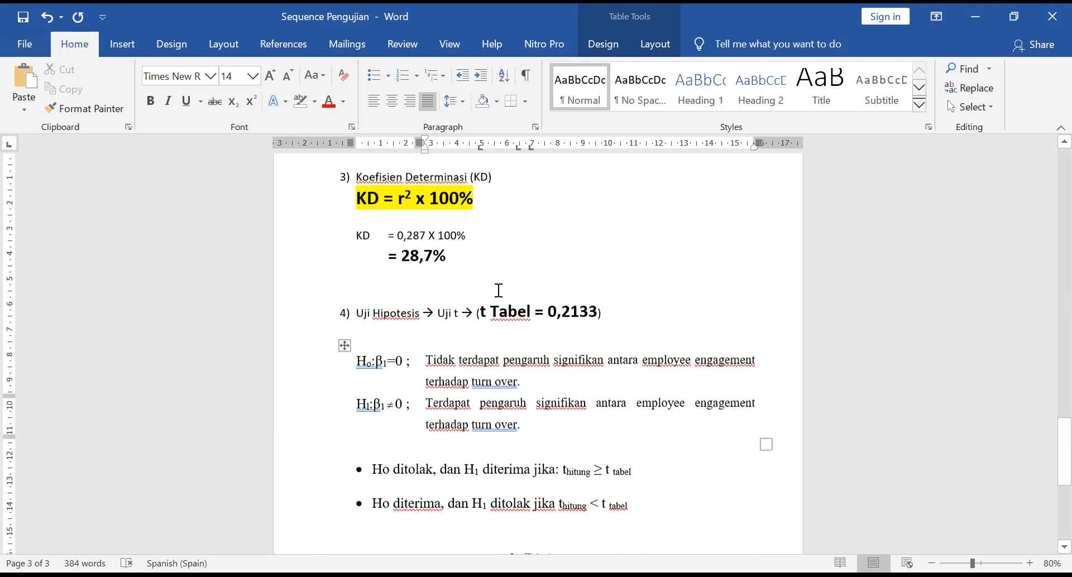
scroll(474, 293, "up", 1)
left_click_drag(403, 288, 442, 286)
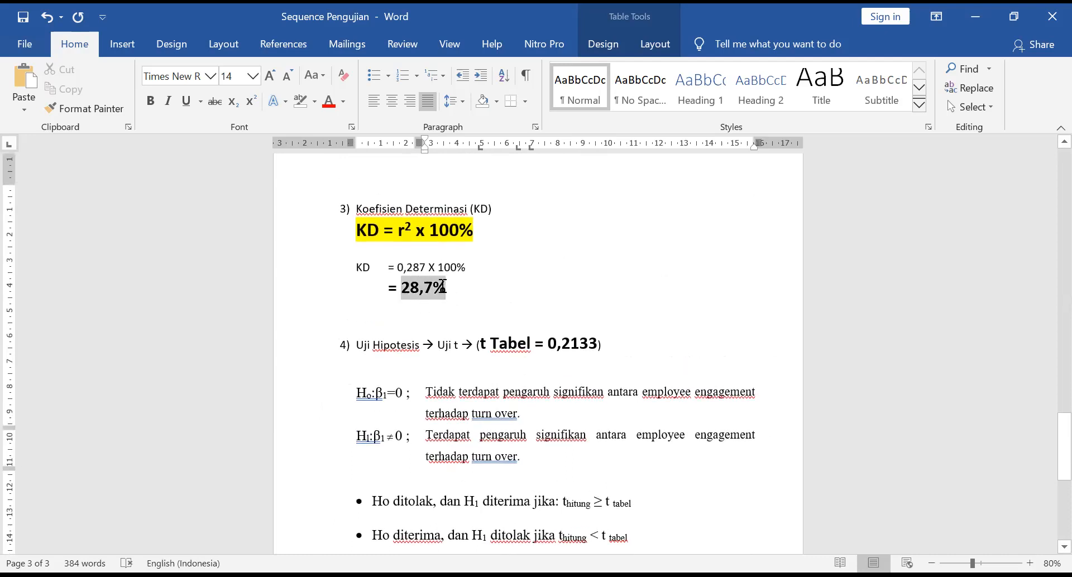
scroll(442, 286, "up", 10)
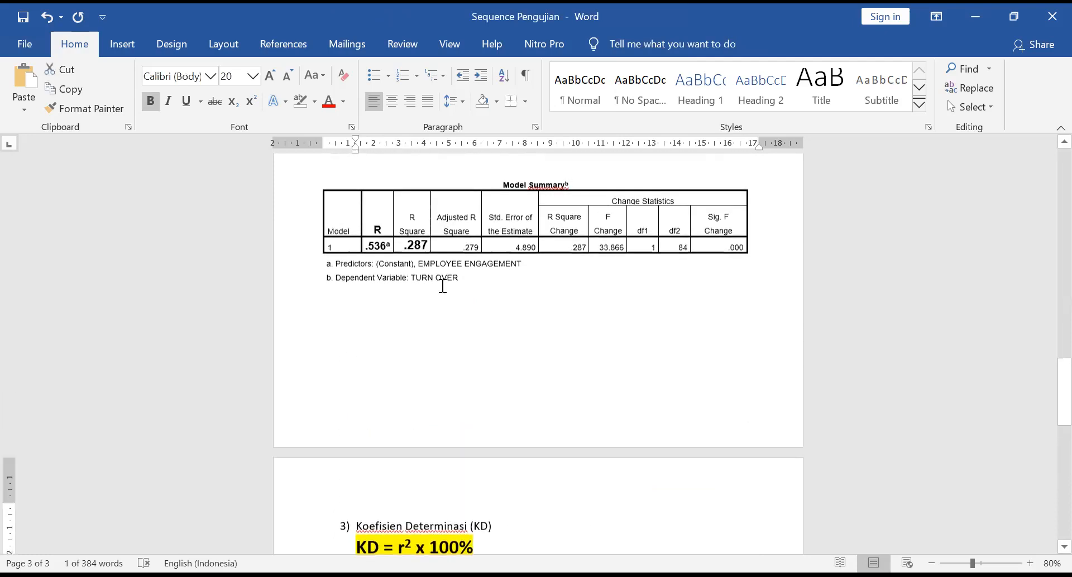
scroll(443, 286, "up", 8)
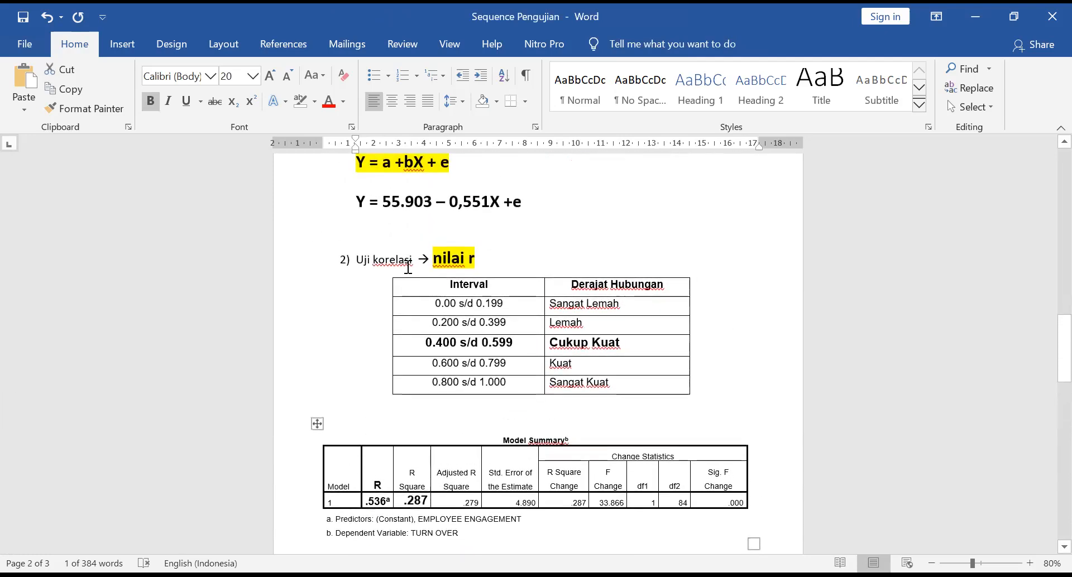
left_click(410, 260)
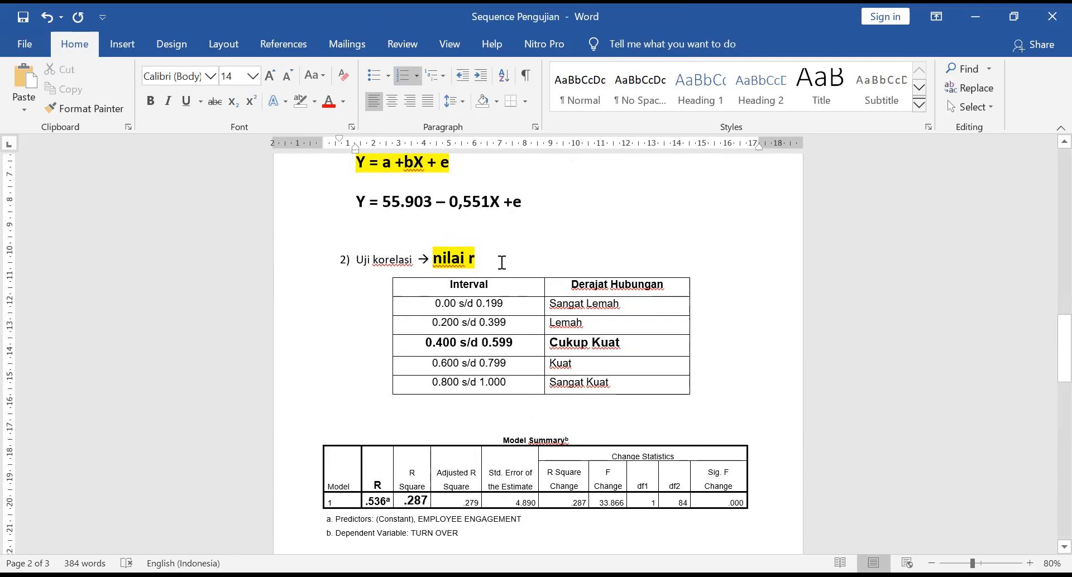
left_click_drag(551, 344, 617, 347)
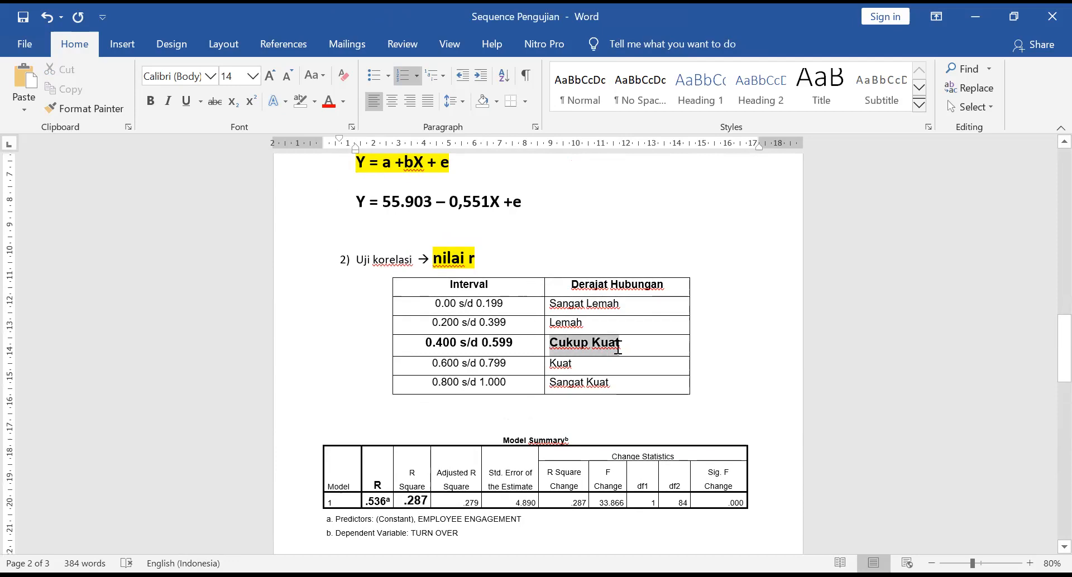
- Examine the regression equation below the first Coefficients table, checking its X coefficient and the Y term
scroll(617, 348, "up", 3)
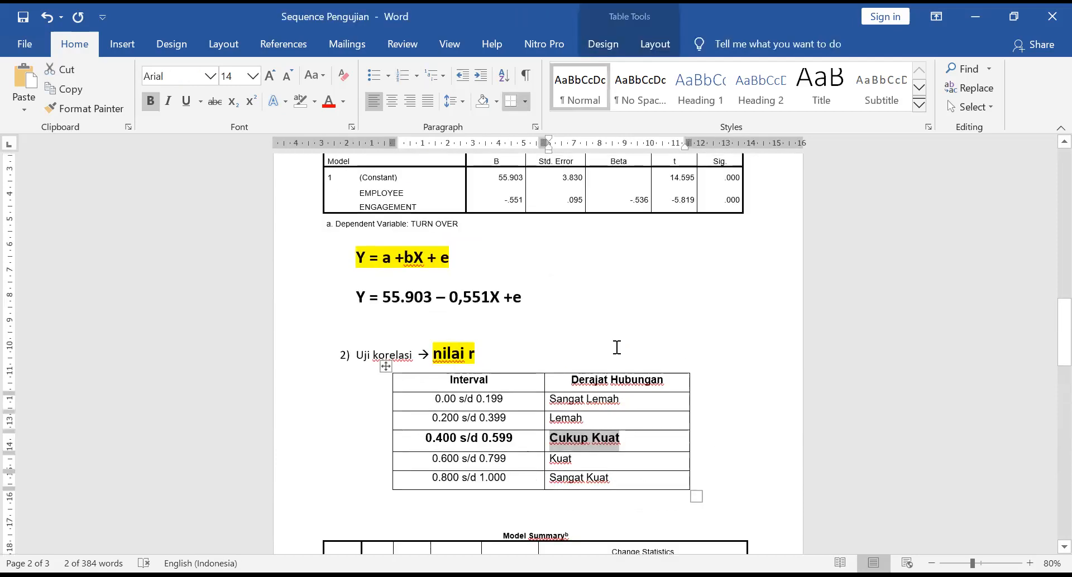
scroll(617, 346, "up", 2)
scroll(607, 325, "up", 3)
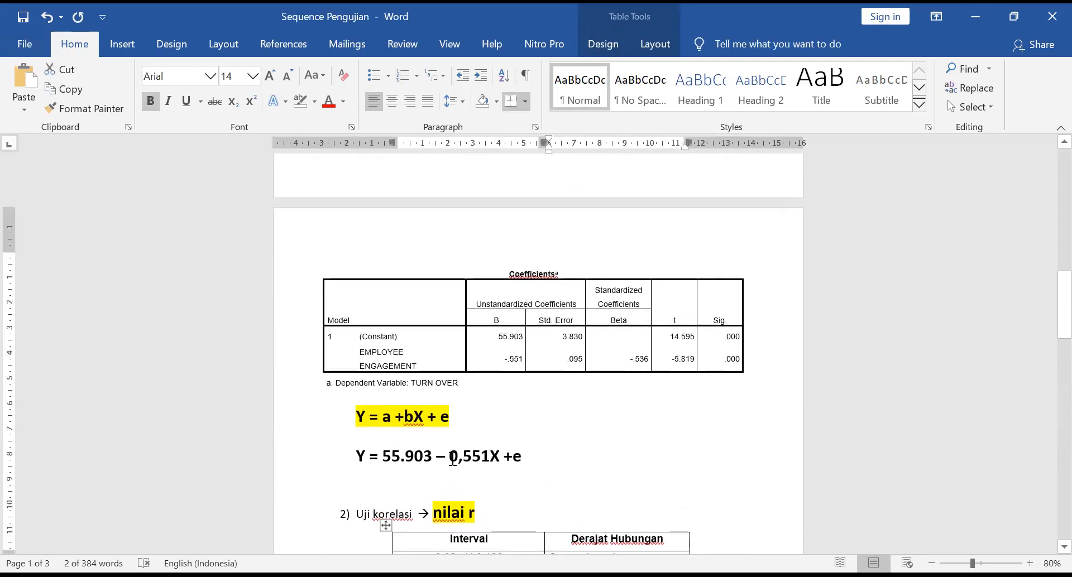
left_click(451, 459)
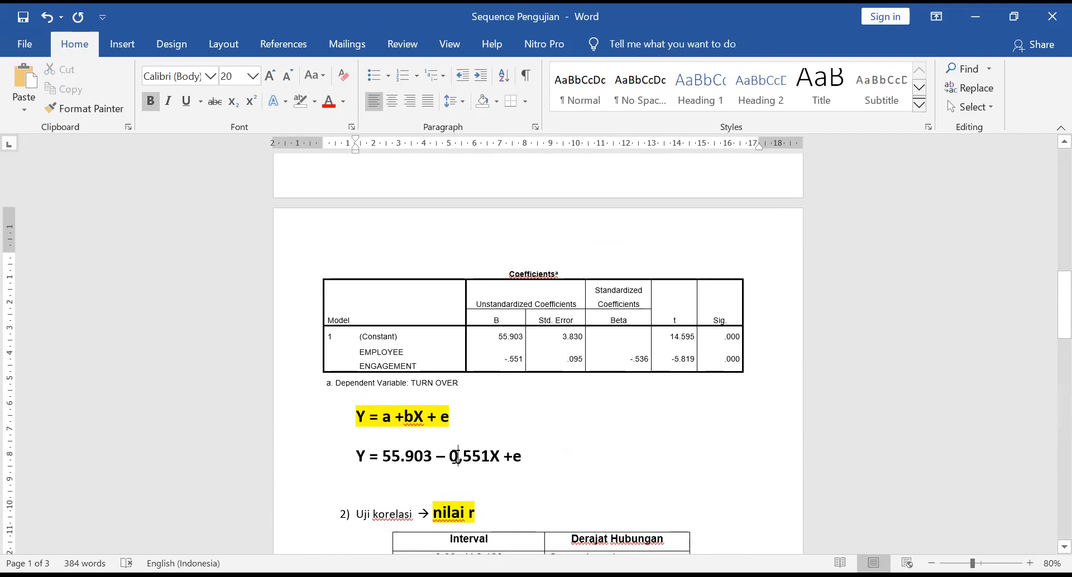
left_click_drag(449, 459, 503, 459)
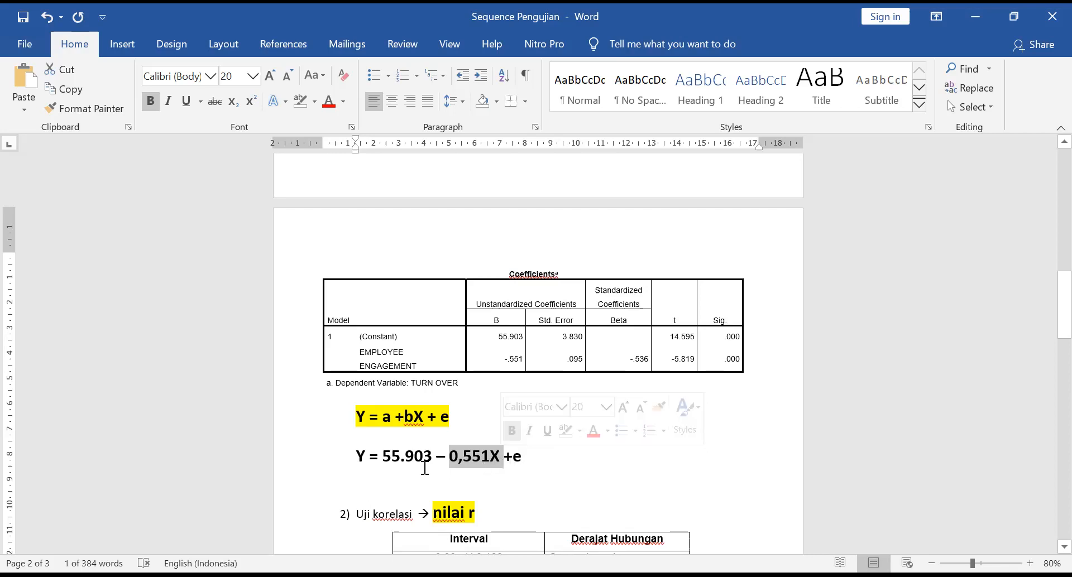
left_click_drag(356, 457, 363, 457)
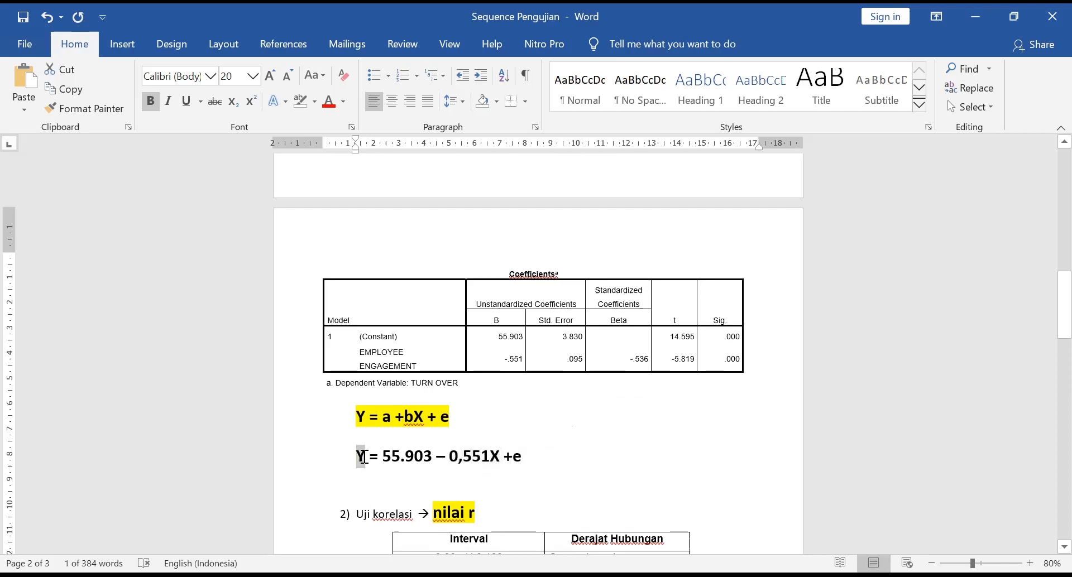
- Recheck the 0,551X term against Y in the regression equation, and view the hypothesis criteria and Coefficients table at the document's end
left_click(436, 457)
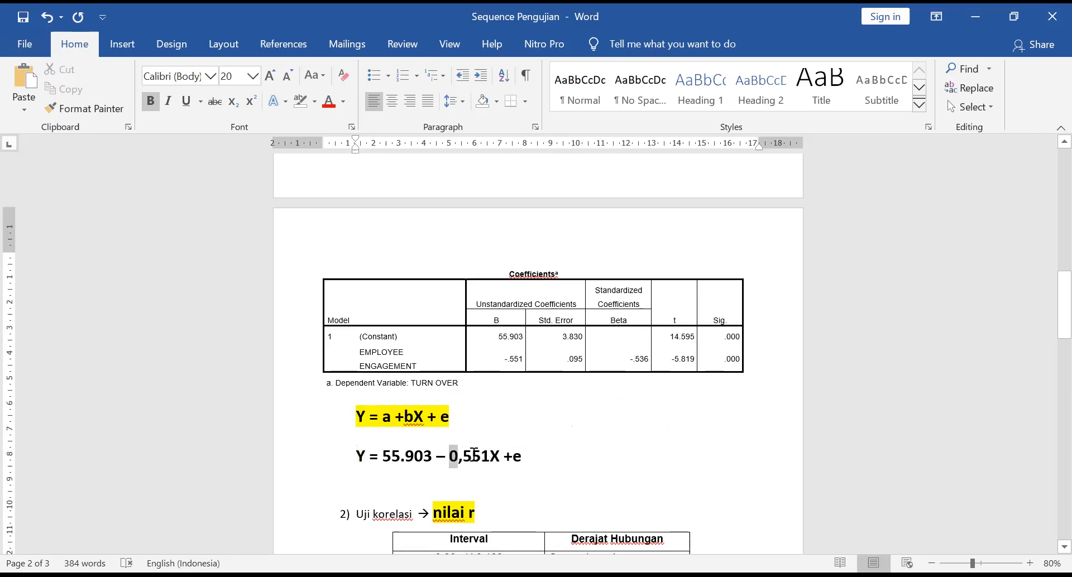
left_click_drag(450, 458, 489, 456)
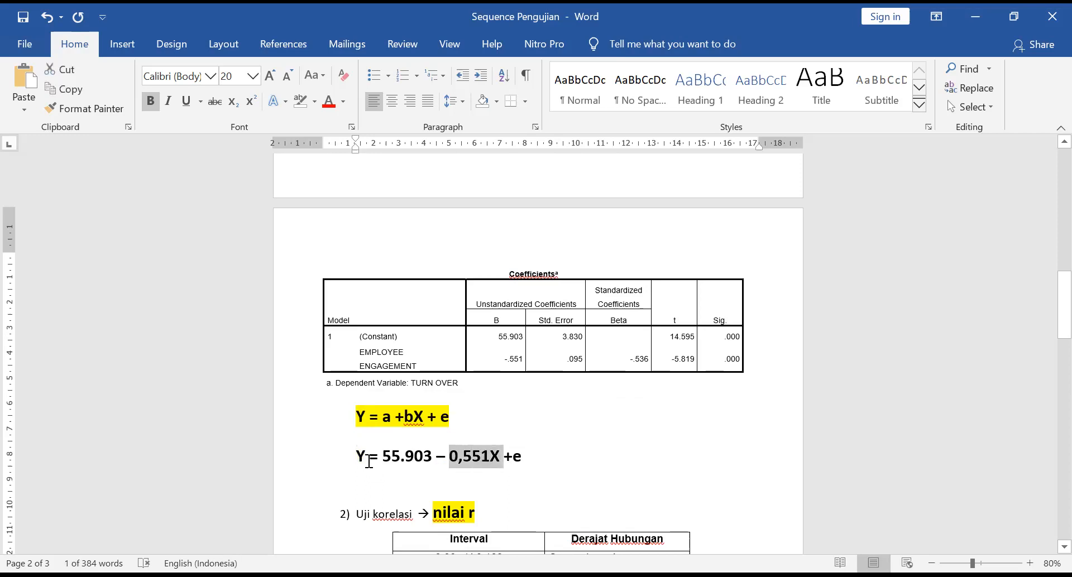
left_click(451, 458)
left_click_drag(452, 457, 496, 456)
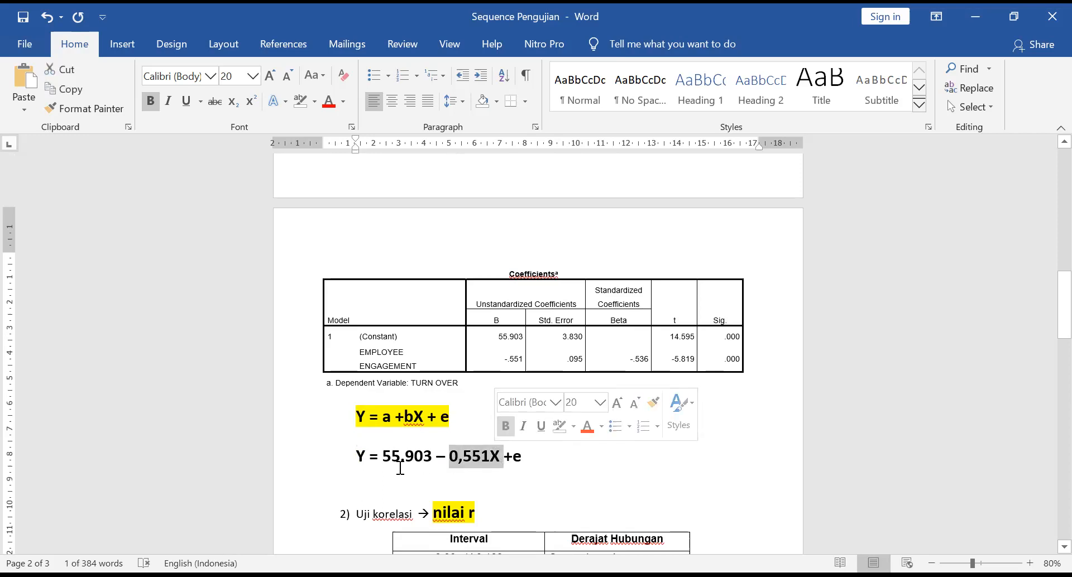
left_click_drag(364, 455, 355, 455)
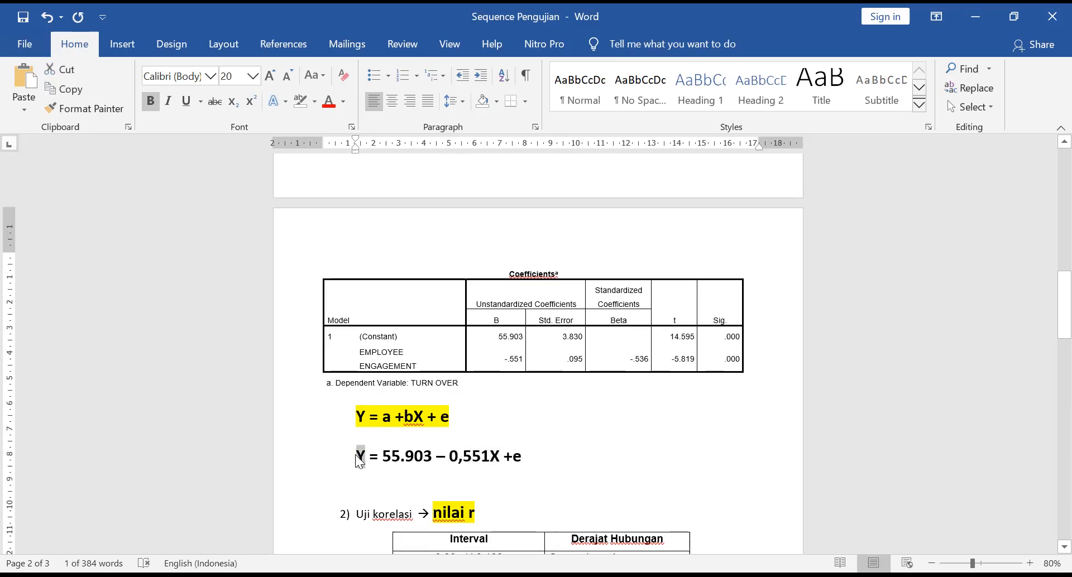
left_click(423, 463)
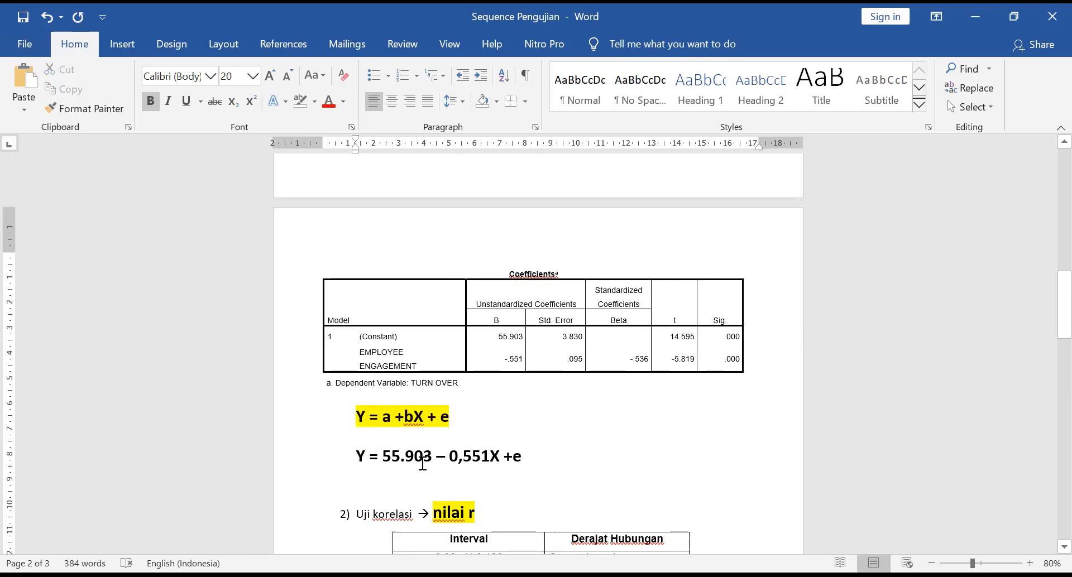
scroll(486, 453, "down", 6)
scroll(540, 459, "down", 14)
scroll(583, 473, "down", 11)
scroll(584, 473, "down", 1)
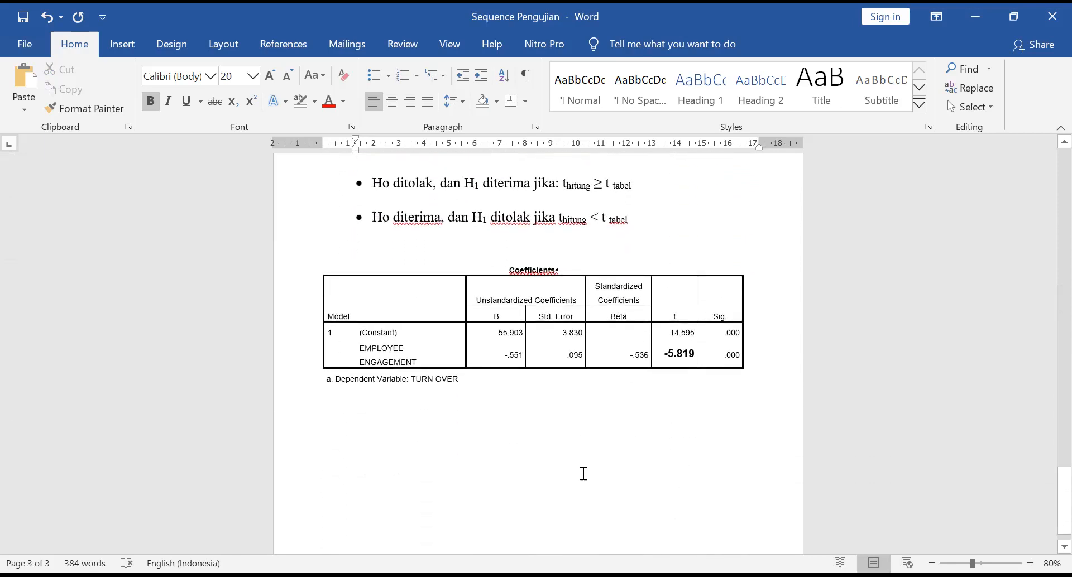